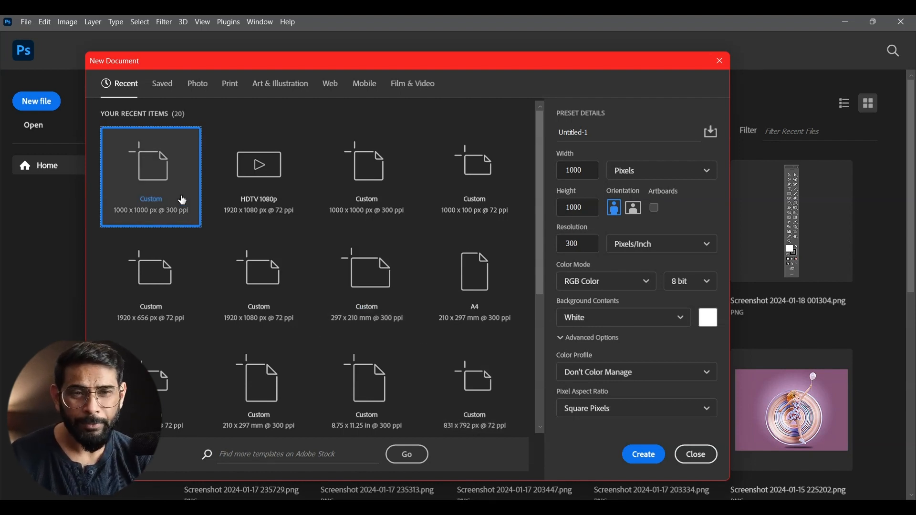
- Create a new 1000 x 1000 pixel document at 300 pixels/inch in RGB Color with a white background
{"action": "left_click", "coordinate": [576, 171]}
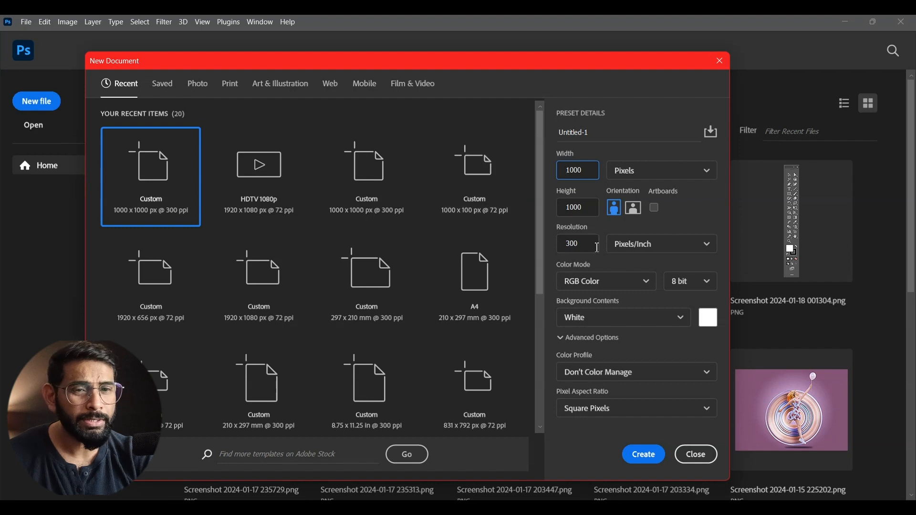
{"action": "left_click", "coordinate": [577, 208]}
{"action": "double_click", "coordinate": [577, 208]}
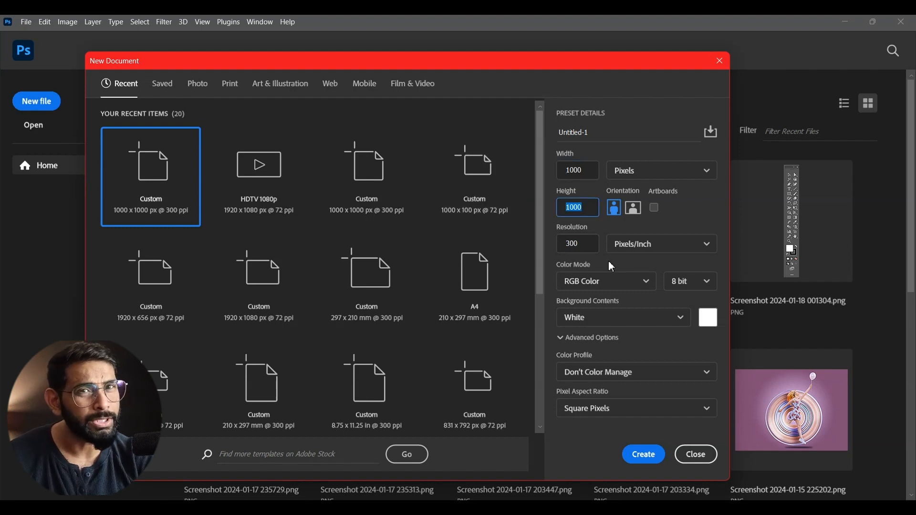
{"action": "double_click", "coordinate": [583, 245]}
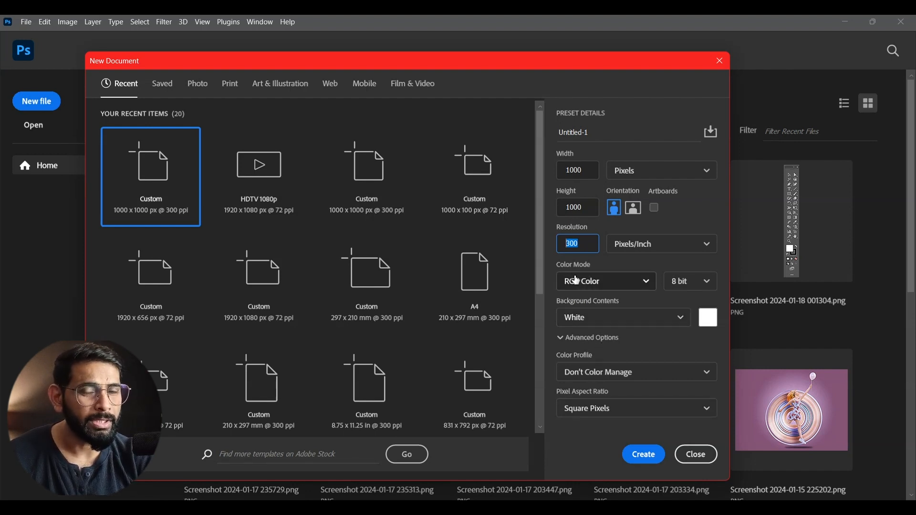
{"action": "left_click", "coordinate": [644, 456]}
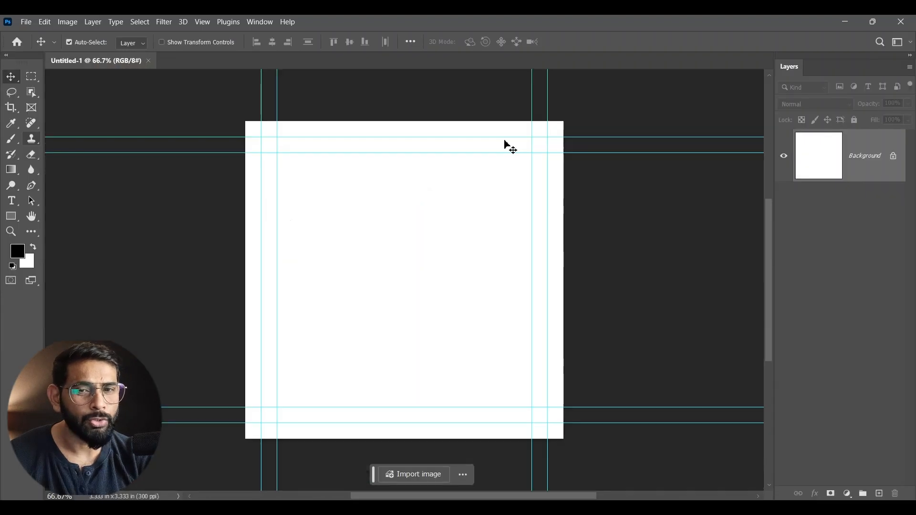
- Hide the guides and undock the blank document into a floating window enlarged to show the whole canvas
{"action": "key", "text": "ctrl"}
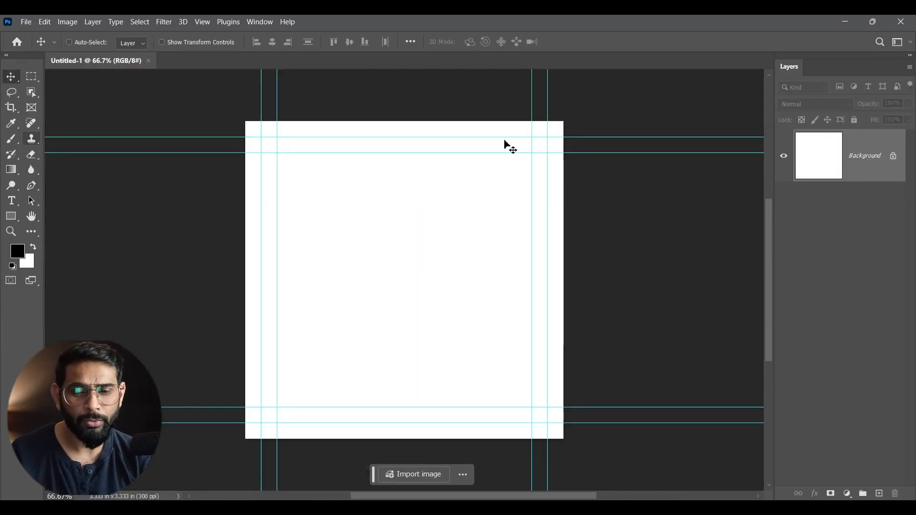
{"action": "key", "text": "ctrl+semicolon"}
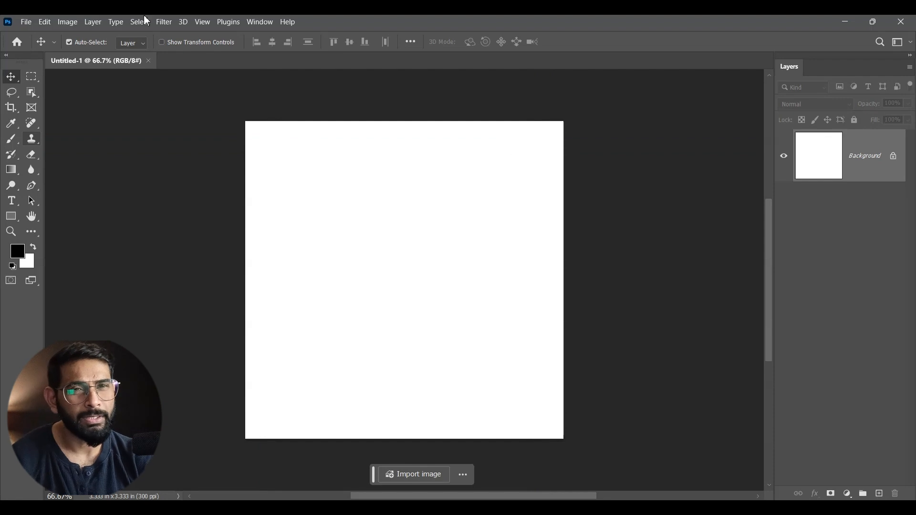
{"action": "left_click_drag", "start_coordinate": [93, 62], "coordinate": [163, 68]}
{"action": "left_click_drag", "start_coordinate": [385, 399], "coordinate": [441, 460]}
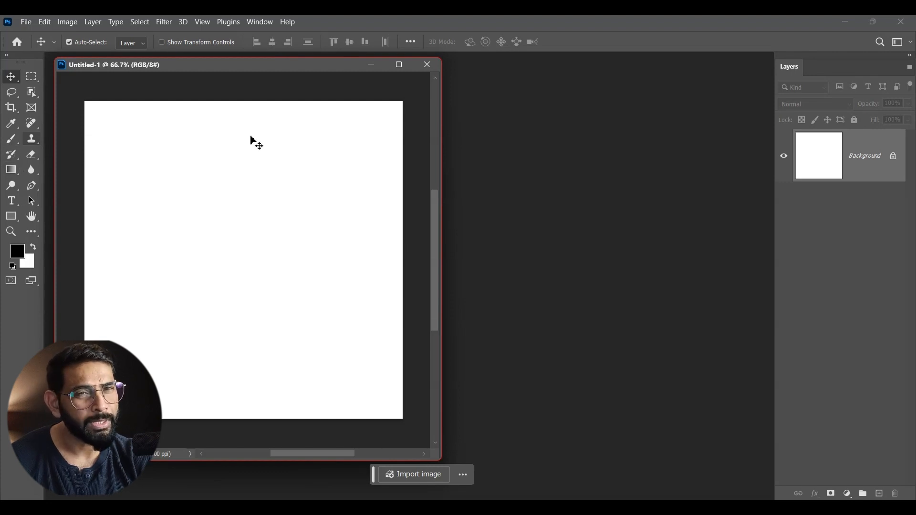
- Add a black letter "A" as 18 pt Airstrike text on the white canvas
{"action": "left_click", "coordinate": [12, 200]}
{"action": "left_click", "coordinate": [212, 242]}
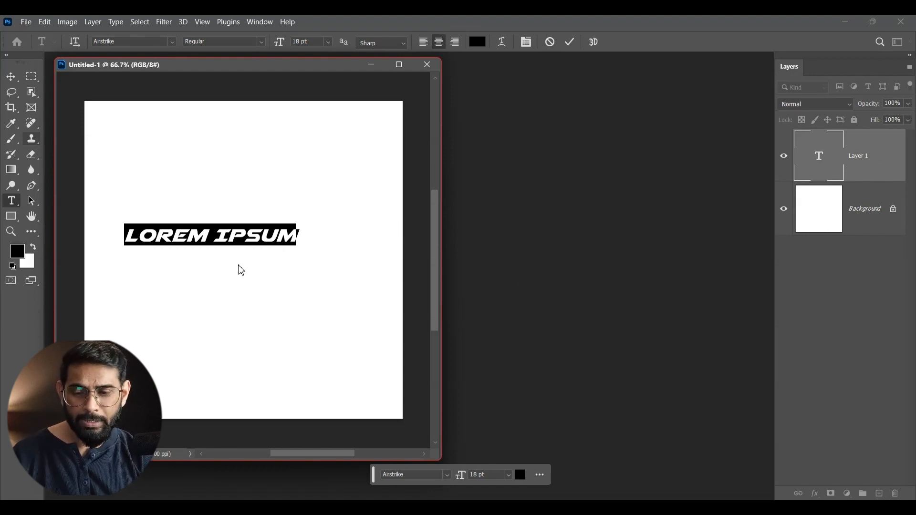
{"action": "key", "text": "ctrl+Left"}
{"action": "type", "text": "A"}
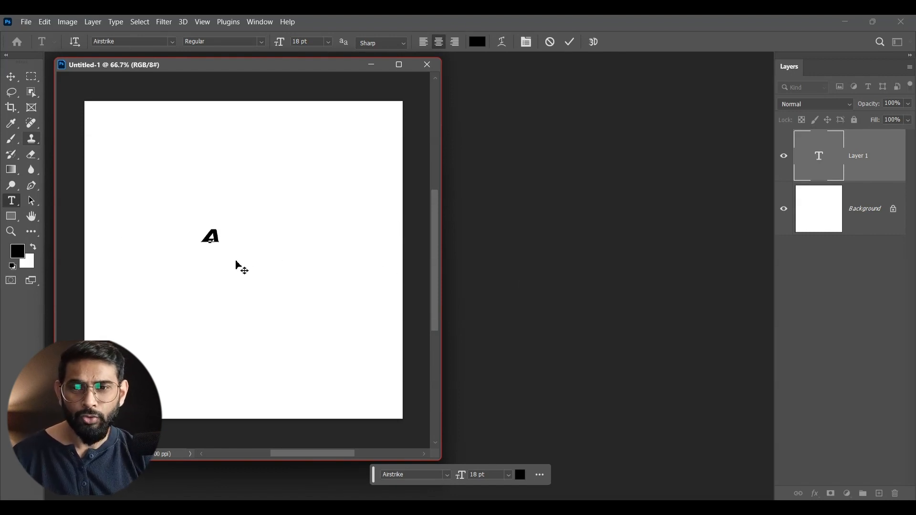
{"action": "left_click", "coordinate": [11, 77]}
- Scale up the letter A with Free Transform until it spans over half the canvas width, and position it near the centre
{"action": "key", "text": "ctrl+t"}
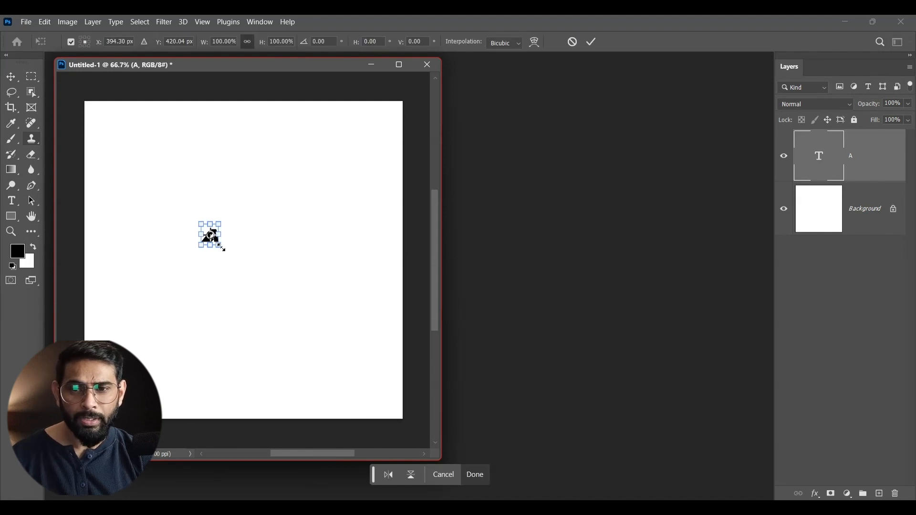
{"action": "left_click_drag", "start_coordinate": [222, 247], "coordinate": [374, 420]}
{"action": "left_click_drag", "start_coordinate": [327, 335], "coordinate": [270, 248]}
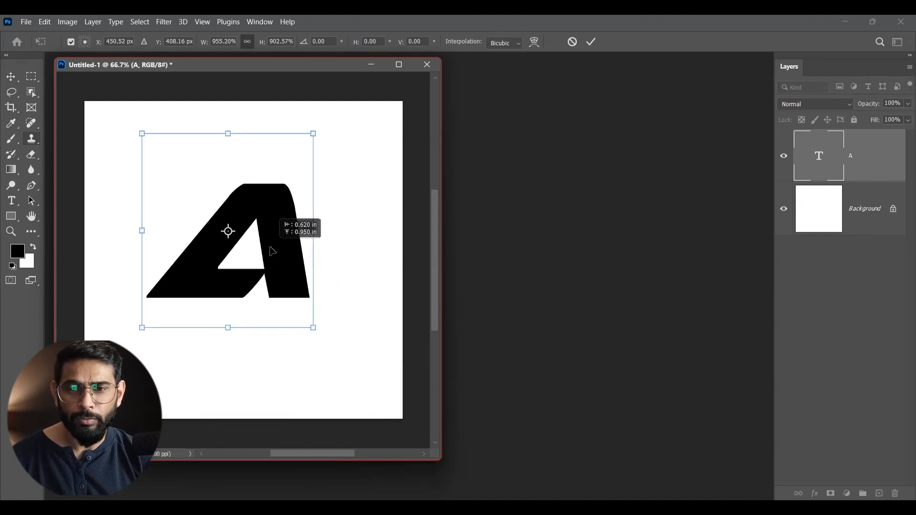
{"action": "left_click_drag", "start_coordinate": [319, 329], "coordinate": [337, 348]}
{"action": "left_click_drag", "start_coordinate": [305, 289], "coordinate": [297, 266]}
{"action": "key", "text": "Return"}
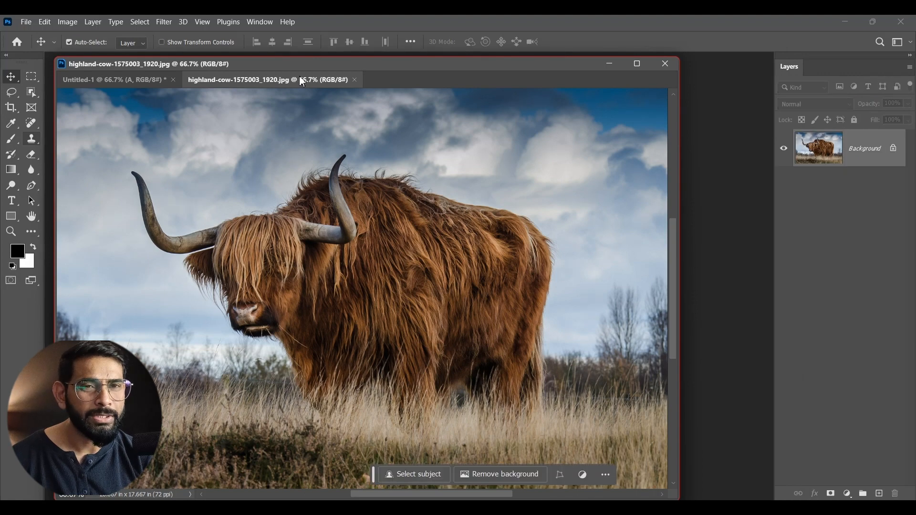
- Float the highland cow photo in its own window, copy it into Untitled-1 above the letter, and close the photo's window
{"action": "left_click_drag", "start_coordinate": [302, 83], "coordinate": [606, 124]}
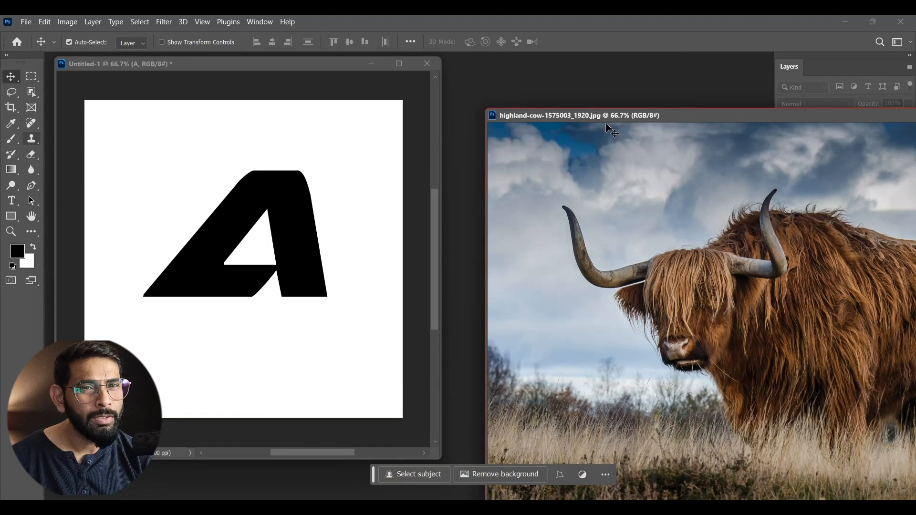
{"action": "left_click_drag", "start_coordinate": [325, 136], "coordinate": [276, 217]}
{"action": "left_click_drag", "start_coordinate": [807, 120], "coordinate": [415, 130]}
{"action": "left_click", "coordinate": [698, 129]}
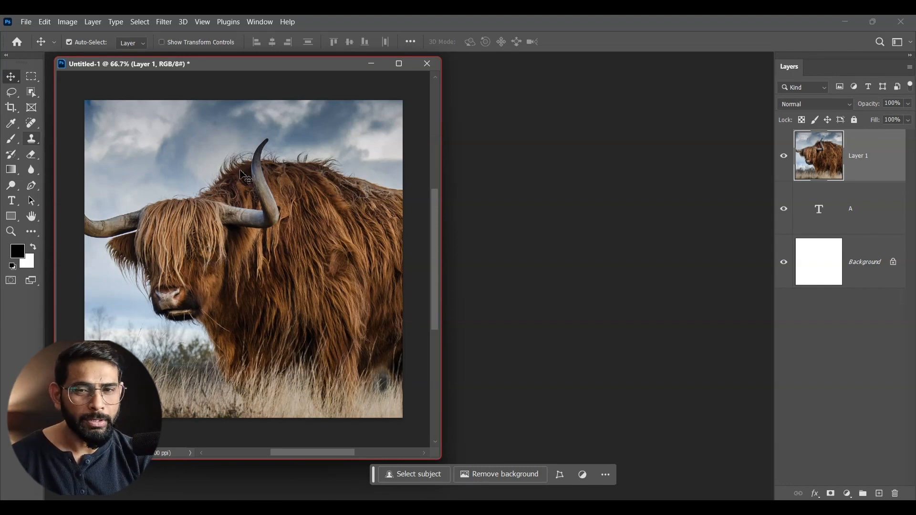
- Scale the cow photo down to about 33% with Free Transform and place it over the letter A
{"action": "left_click_drag", "start_coordinate": [298, 170], "coordinate": [302, 200]}
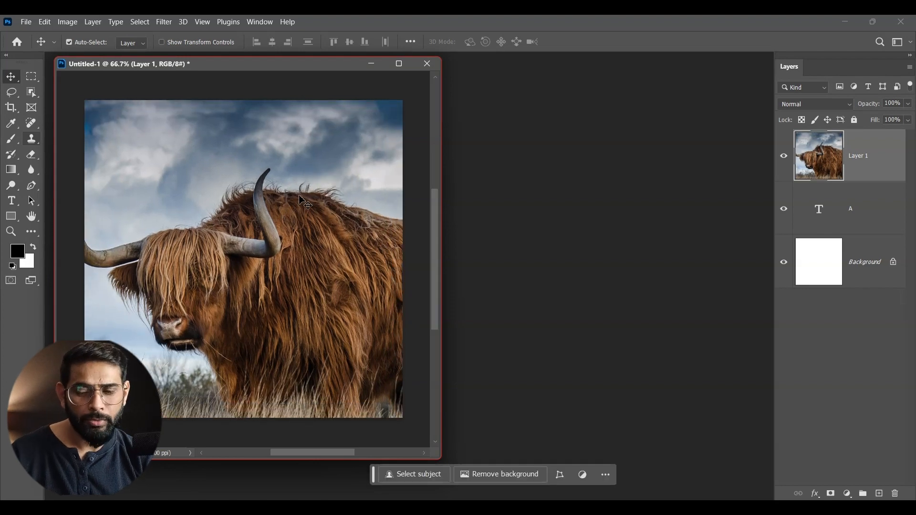
{"action": "key", "text": "ctrl+t"}
{"action": "left_click_drag", "start_coordinate": [220, 191], "coordinate": [355, 252]}
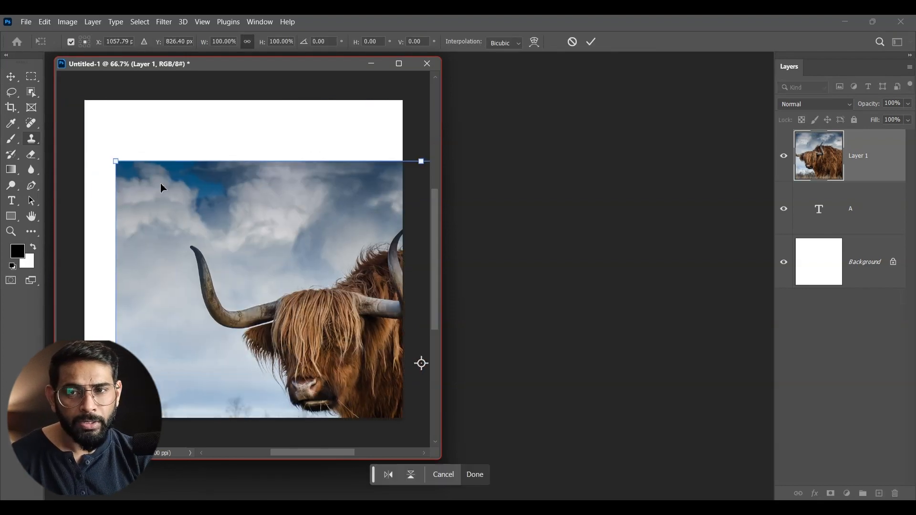
{"action": "left_click_drag", "start_coordinate": [117, 162], "coordinate": [296, 272]}
{"action": "left_click_drag", "start_coordinate": [372, 306], "coordinate": [218, 205]}
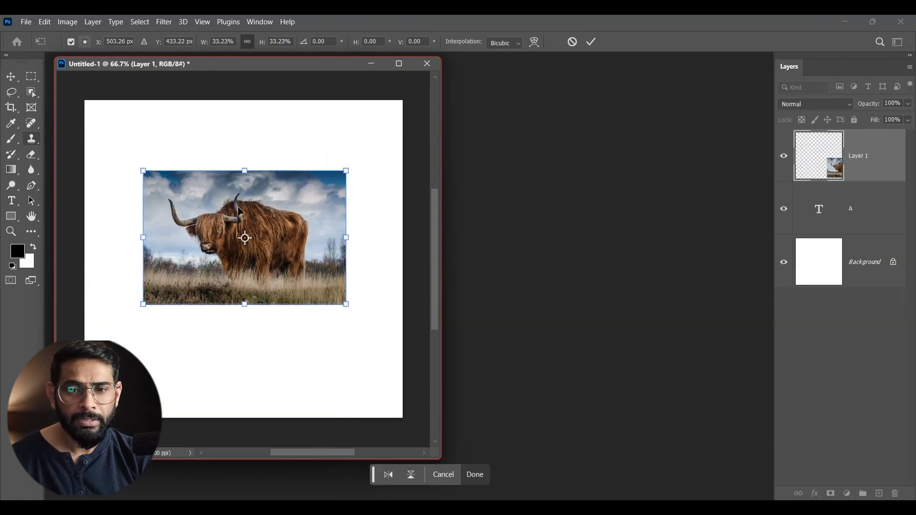
{"action": "key", "text": "Return"}
- Lower the photo layer's opacity to 50%, shrink the photo to about 94% to fit the letter, and restore 100% opacity
{"action": "key", "text": "5"}
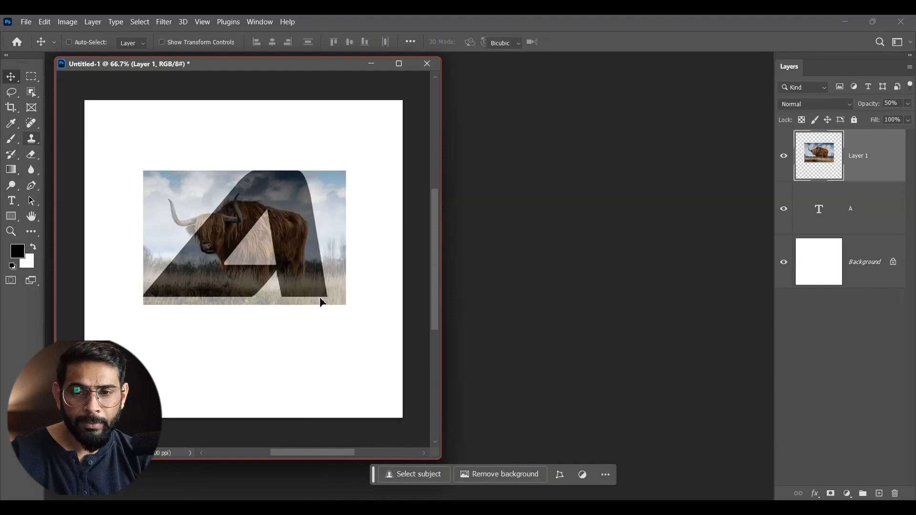
{"action": "key", "text": "ctrl+t"}
{"action": "left_click_drag", "start_coordinate": [346, 304], "coordinate": [335, 298]}
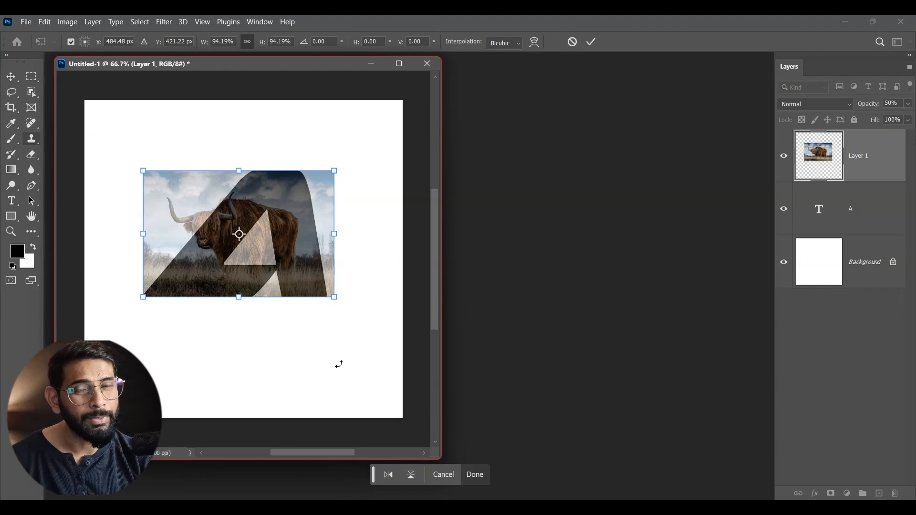
{"action": "key", "text": "Return"}
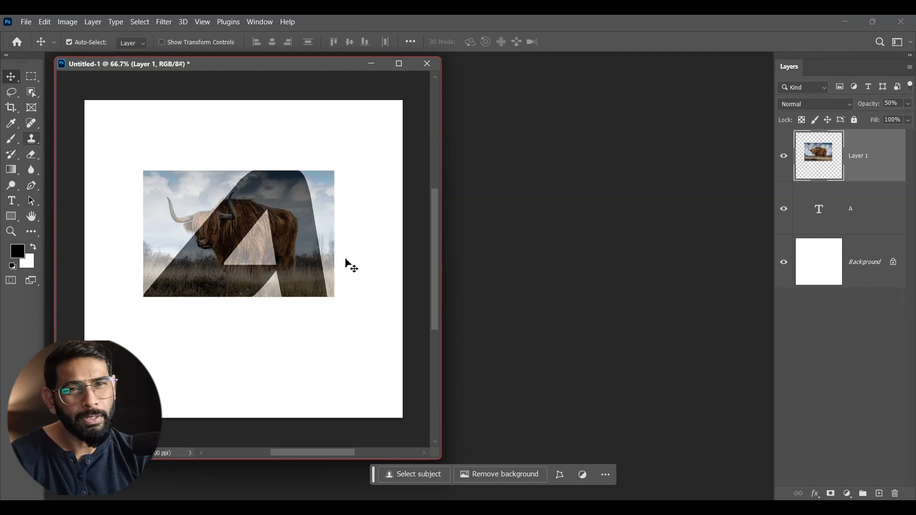
{"action": "key", "text": "0"}
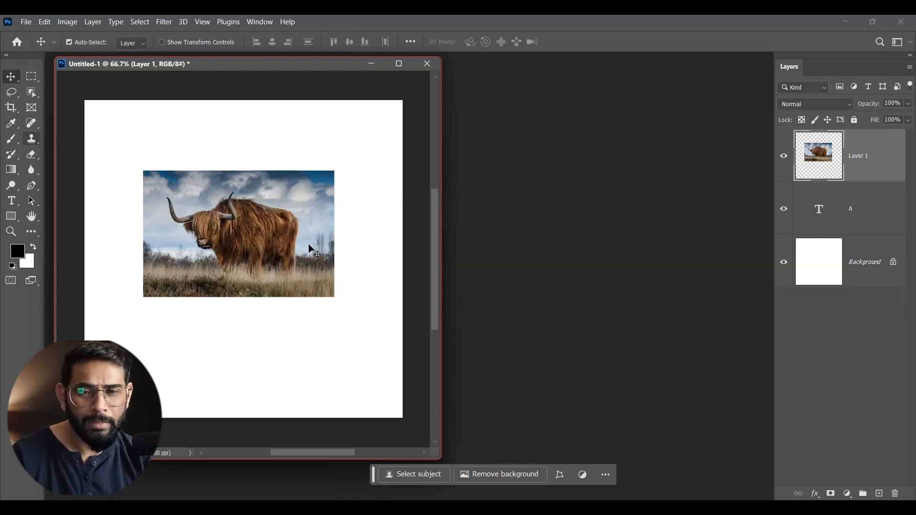
- At 60% layer opacity, shift and enlarge the photo so the cow's head extends beyond the letter, and restore 100% opacity
{"action": "key", "text": "6"}
{"action": "mouse_move", "coordinate": [322, 239]}
{"action": "left_mouse_down"}
{"action": "mouse_move", "coordinate": [309, 237]}
{"action": "mouse_move", "coordinate": [317, 237]}
{"action": "left_mouse_up"}
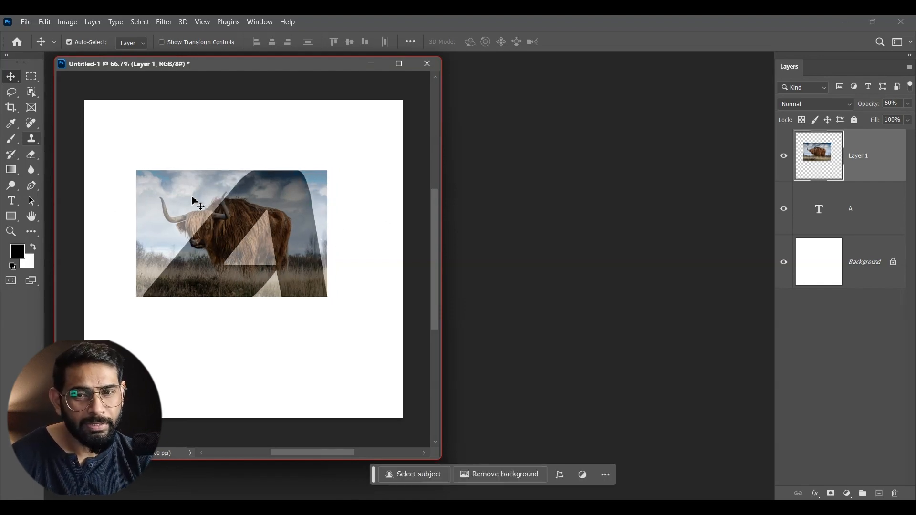
{"action": "key", "text": "ctrl+t"}
{"action": "left_click_drag", "start_coordinate": [136, 171], "coordinate": [107, 152]}
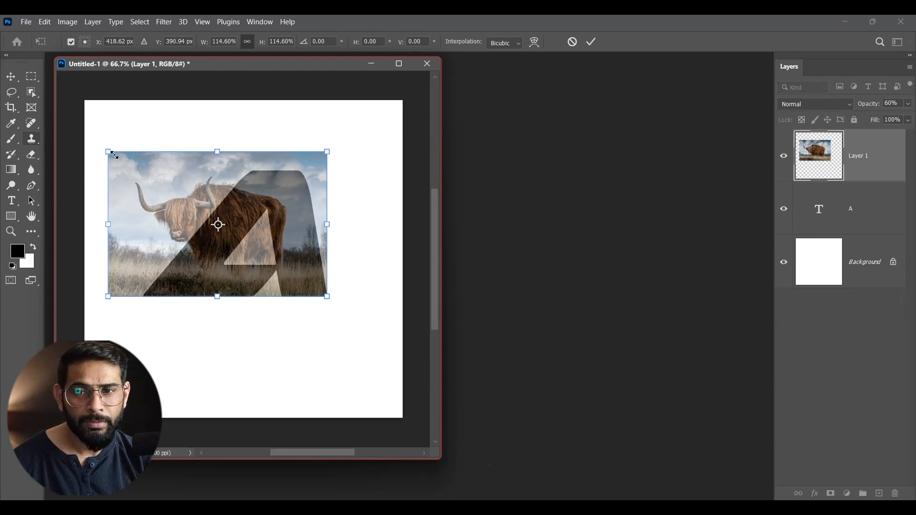
{"action": "left_click_drag", "start_coordinate": [108, 152], "coordinate": [129, 159]}
{"action": "double_click", "coordinate": [286, 187]}
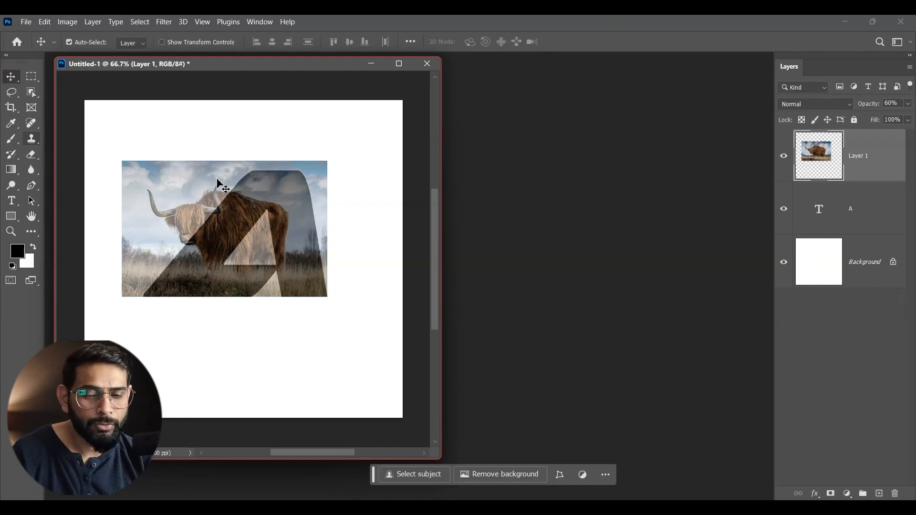
{"action": "key", "text": "0"}
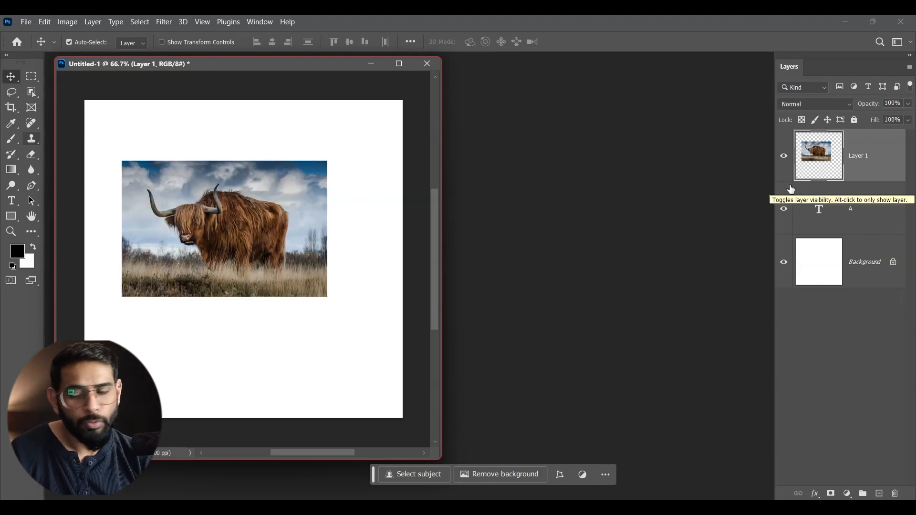
- Clip the cow photo layer to the letter A and duplicate the photo layer above it
{"action": "left_click", "coordinate": [870, 182], "text": "alt"}
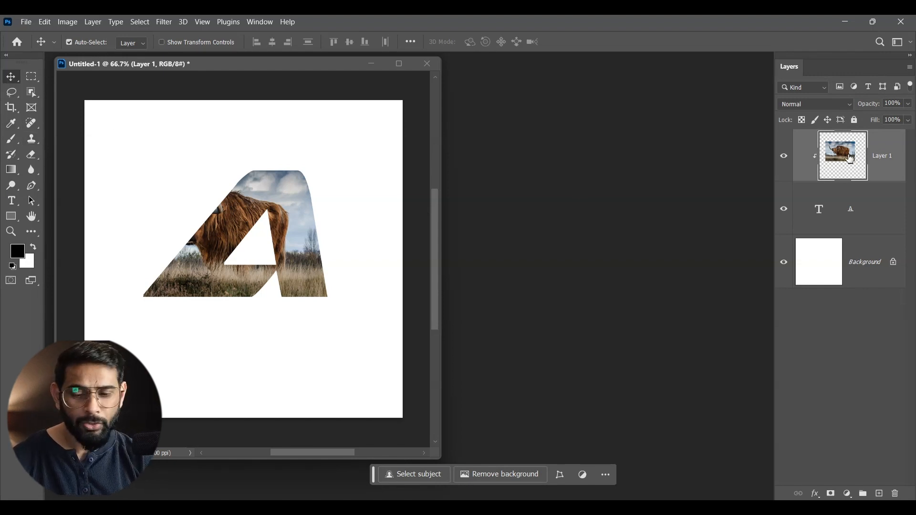
{"action": "key", "text": "ctrl+j"}
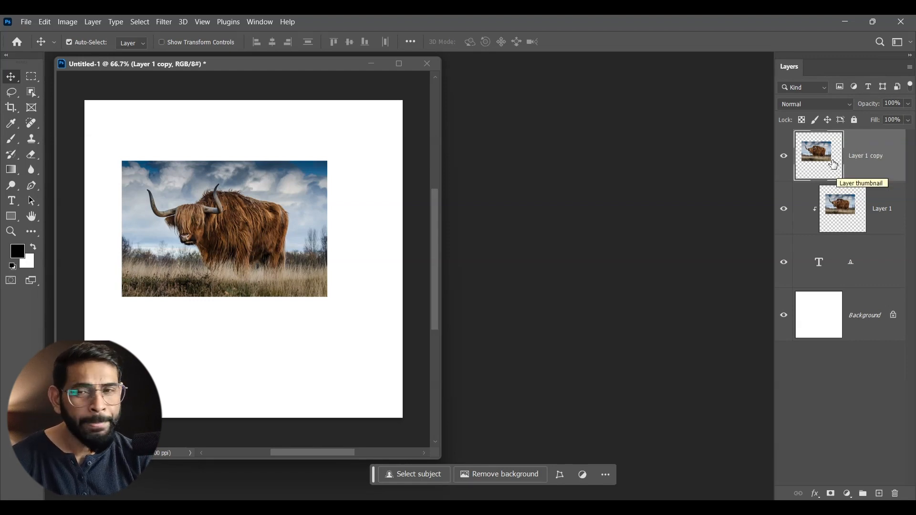
- Select the cow on the duplicate layer with the Object Selection tool, using Cloud (Detailed results), and mask the layer to it
{"action": "left_click", "coordinate": [32, 96]}
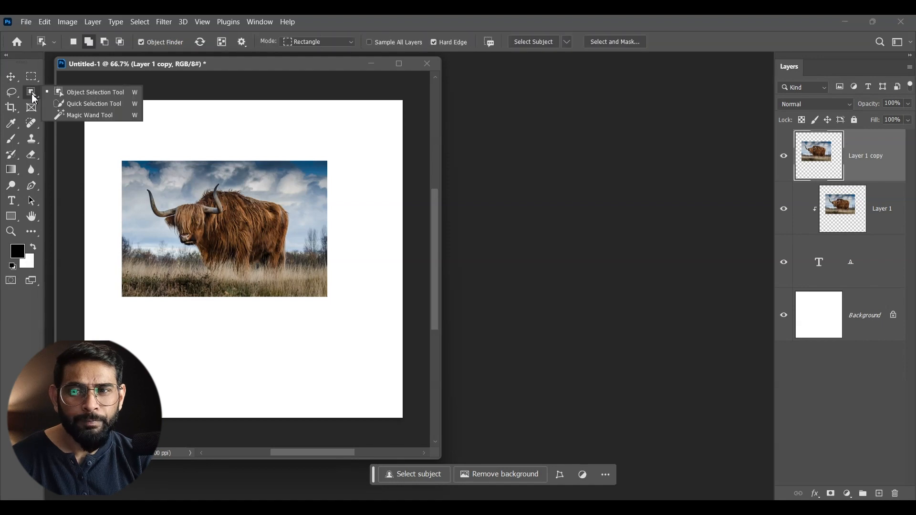
{"action": "left_click", "coordinate": [87, 95]}
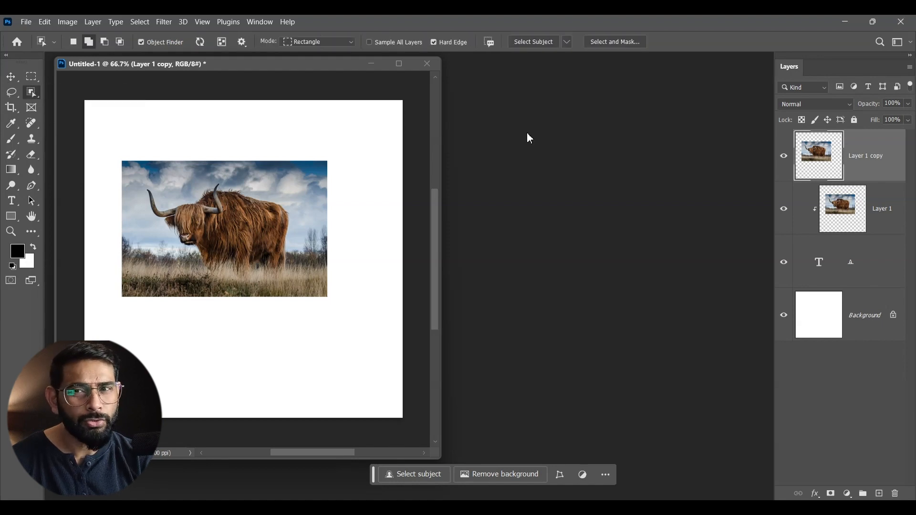
{"action": "left_click", "coordinate": [572, 43]}
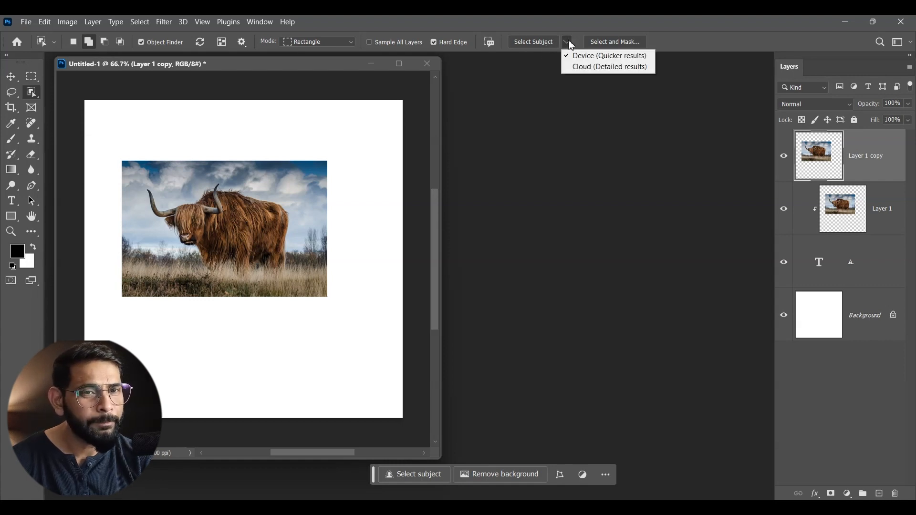
{"action": "left_click", "coordinate": [589, 67]}
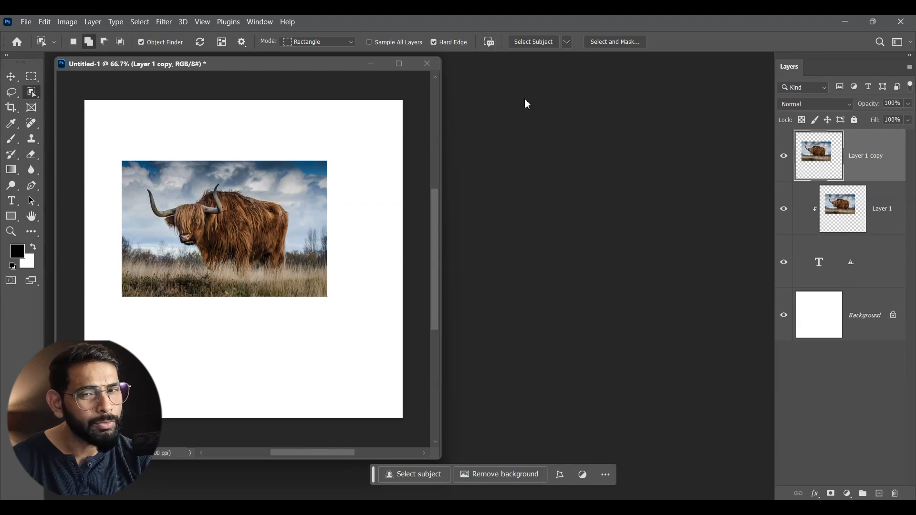
{"action": "left_click", "coordinate": [236, 215]}
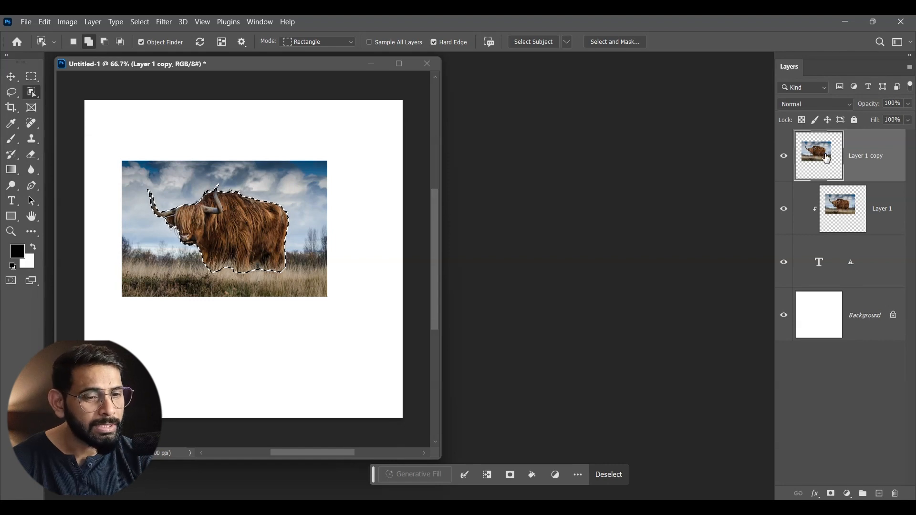
{"action": "left_click", "coordinate": [830, 494]}
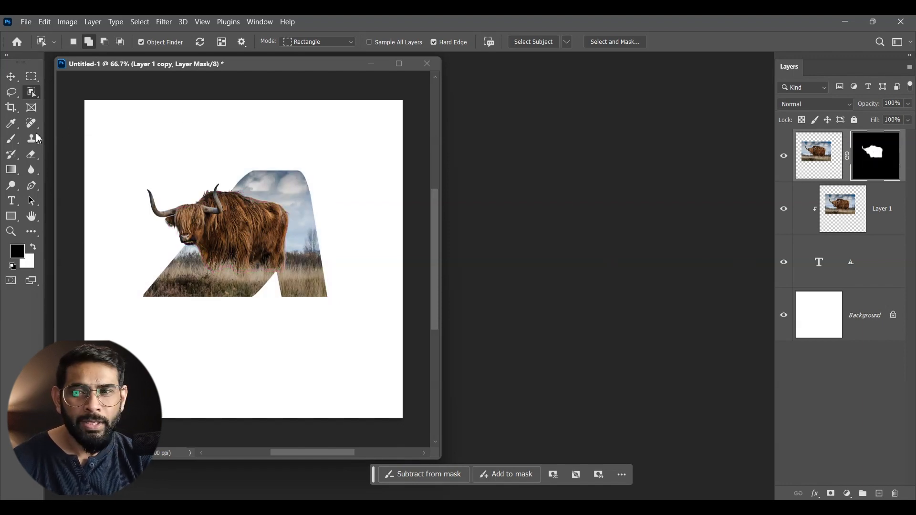
- Paint black on the duplicate layer's mask with the Brush to hide the cow over the letter's triangular opening
{"action": "left_click", "coordinate": [18, 146]}
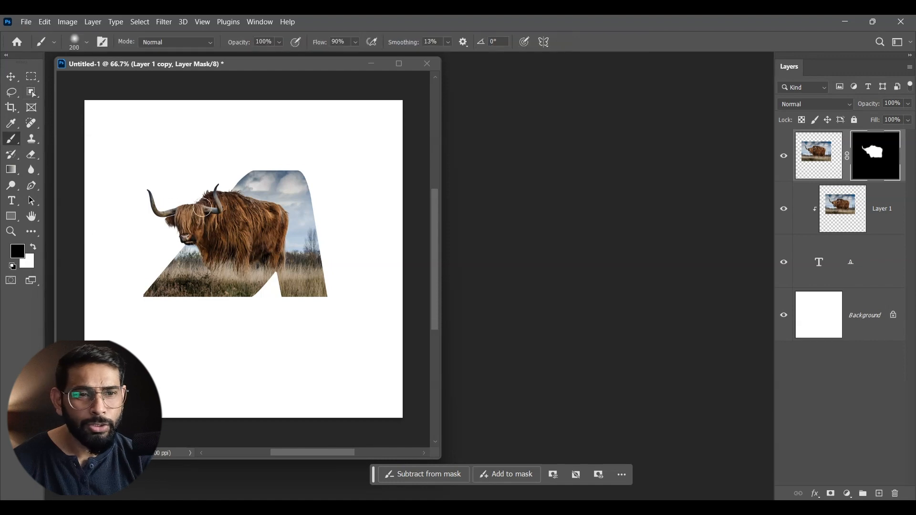
{"action": "mouse_move", "coordinate": [243, 224]}
{"action": "left_mouse_down"}
{"action": "mouse_move", "coordinate": [226, 238]}
{"action": "mouse_move", "coordinate": [240, 220]}
{"action": "mouse_move", "coordinate": [225, 231]}
{"action": "mouse_move", "coordinate": [248, 231]}
{"action": "left_mouse_up"}
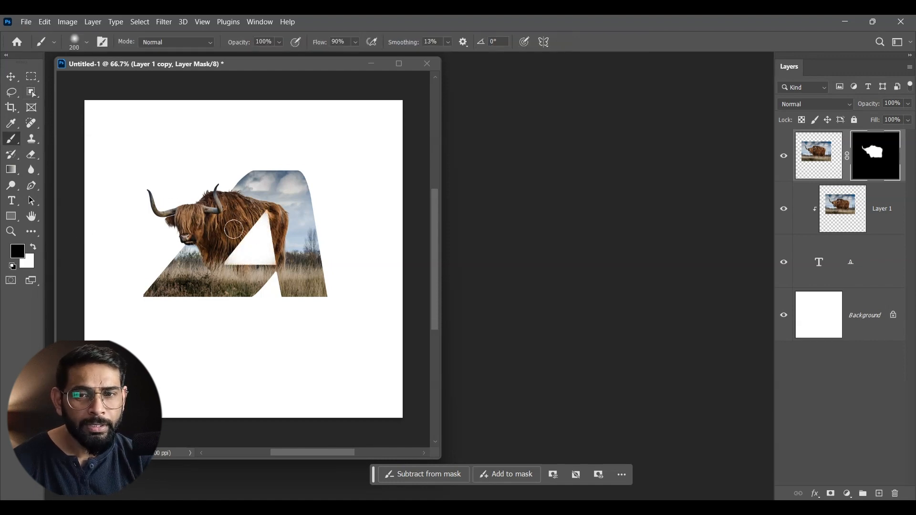
- Paint black over the remaining visible cow edges inside the letter's triangular opening on the duplicate layer's mask
{"action": "left_click_drag", "start_coordinate": [230, 237], "coordinate": [259, 210]}
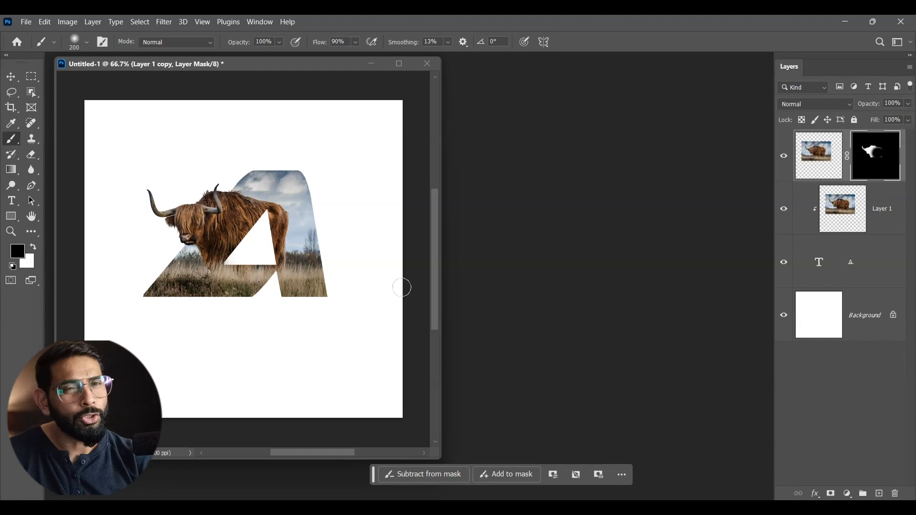
{"action": "key", "text": "v"}
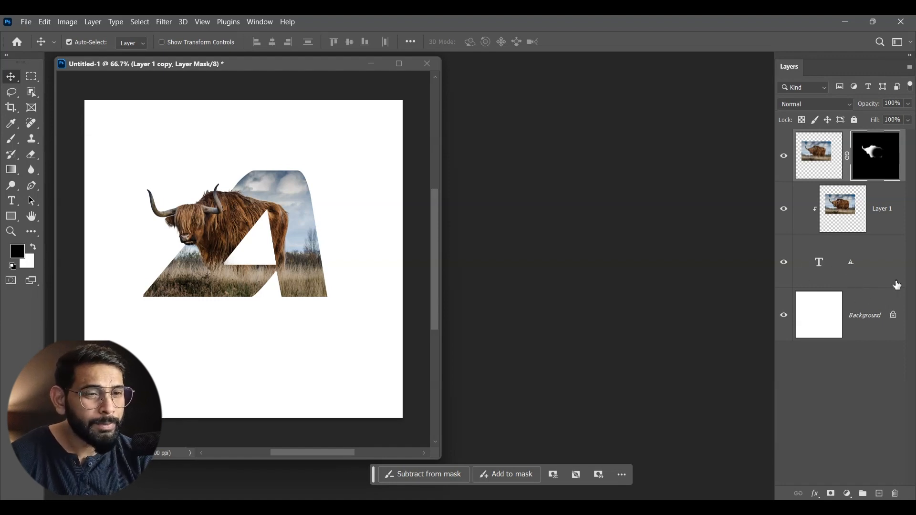
- Add a 13 px inside stroke to the letter A, sampling a brown from the cow's fur and adjusting it to be8b62
{"action": "left_click", "coordinate": [883, 271]}
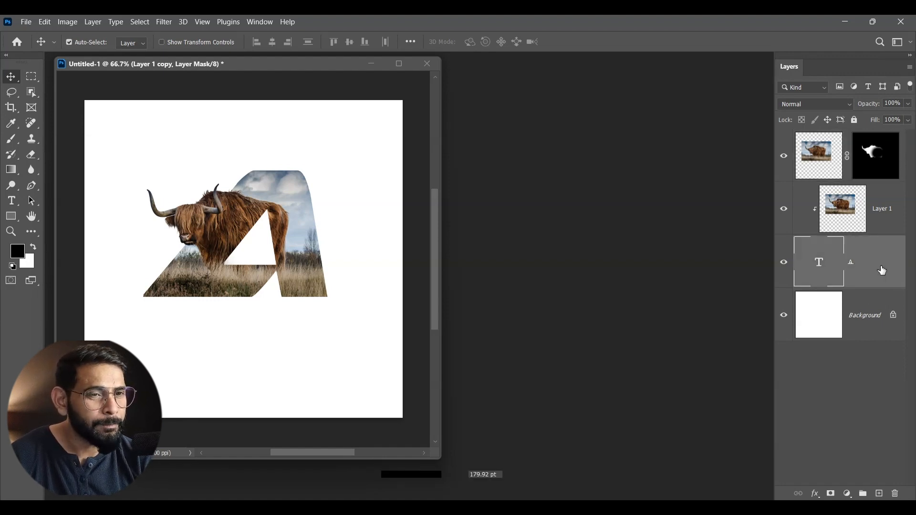
{"action": "double_click", "coordinate": [883, 270]}
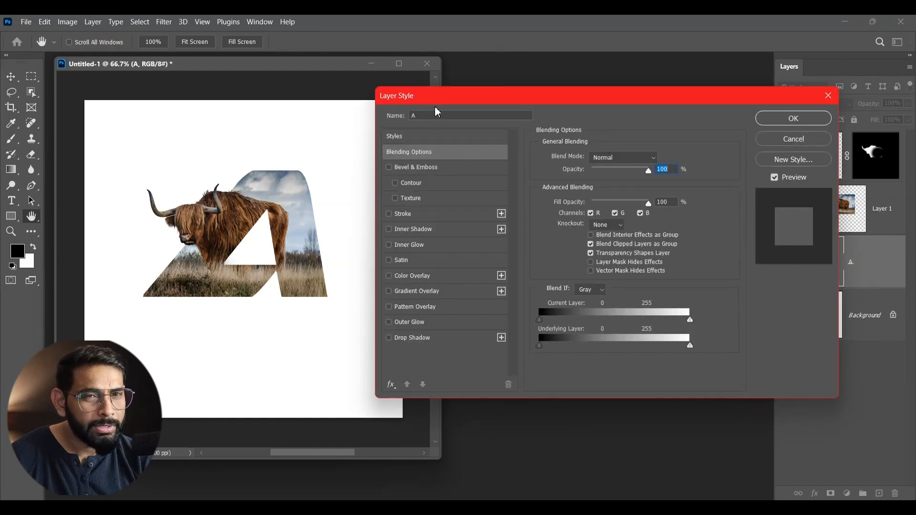
{"action": "left_click", "coordinate": [403, 214]}
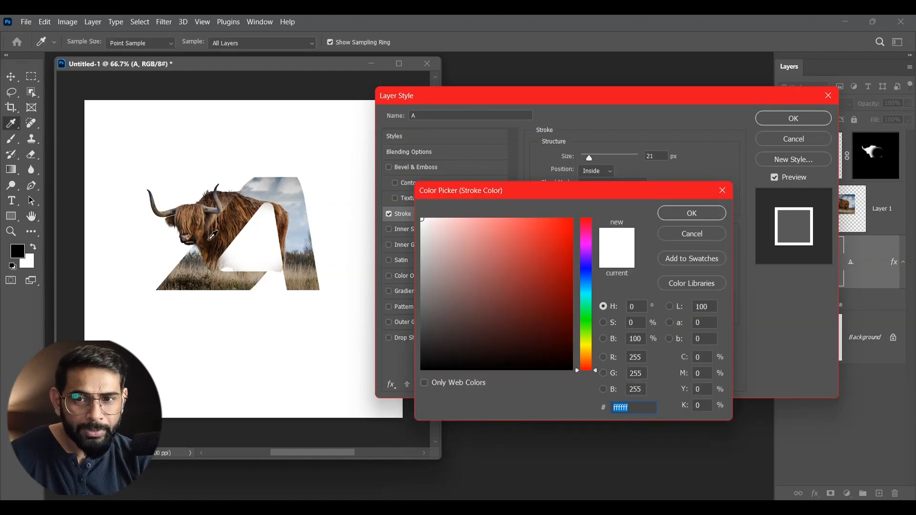
{"action": "left_click", "coordinate": [248, 216]}
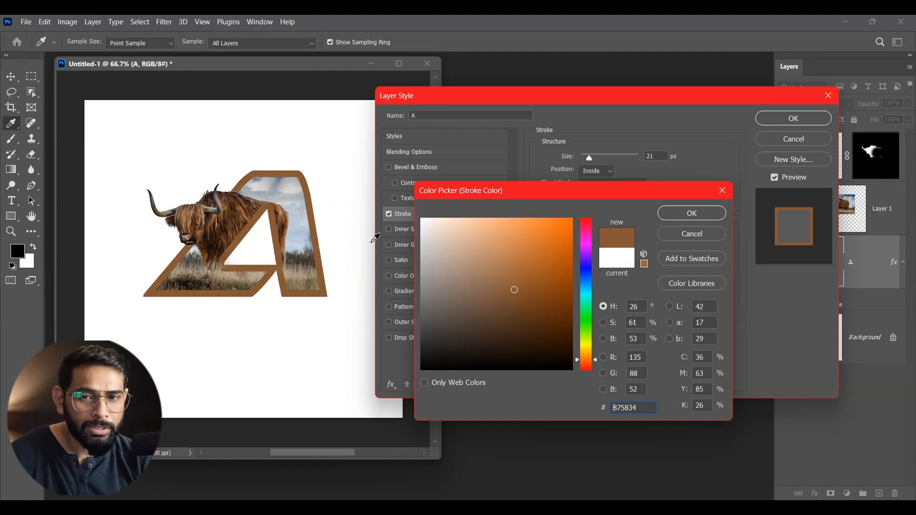
{"action": "left_click", "coordinate": [302, 222]}
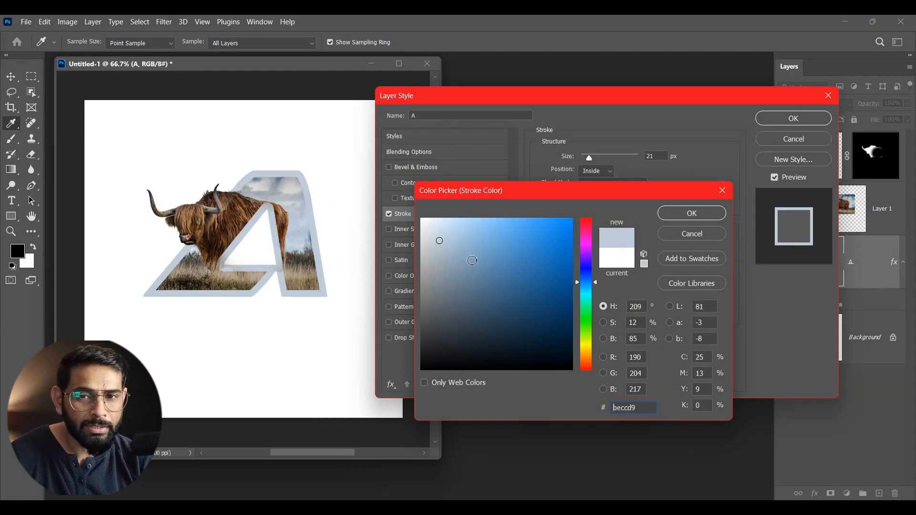
{"action": "left_click_drag", "start_coordinate": [595, 291], "coordinate": [597, 276]}
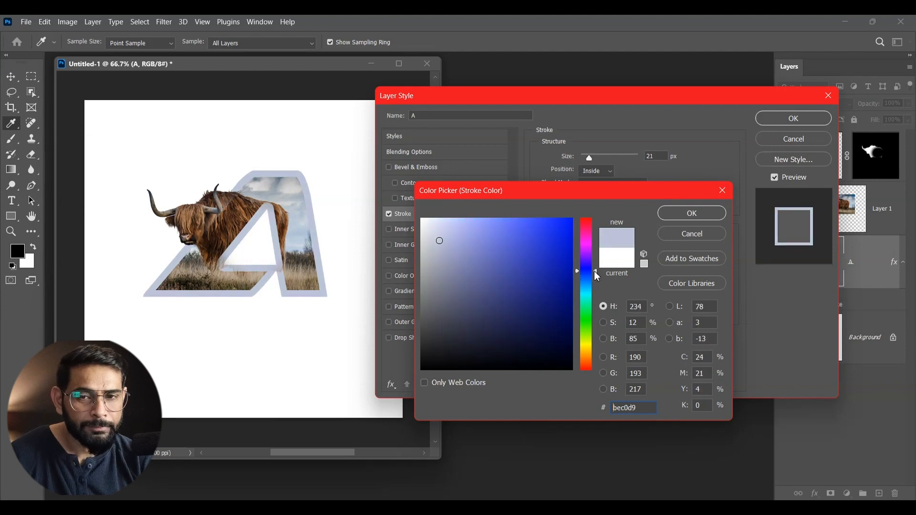
{"action": "left_click", "coordinate": [201, 214]}
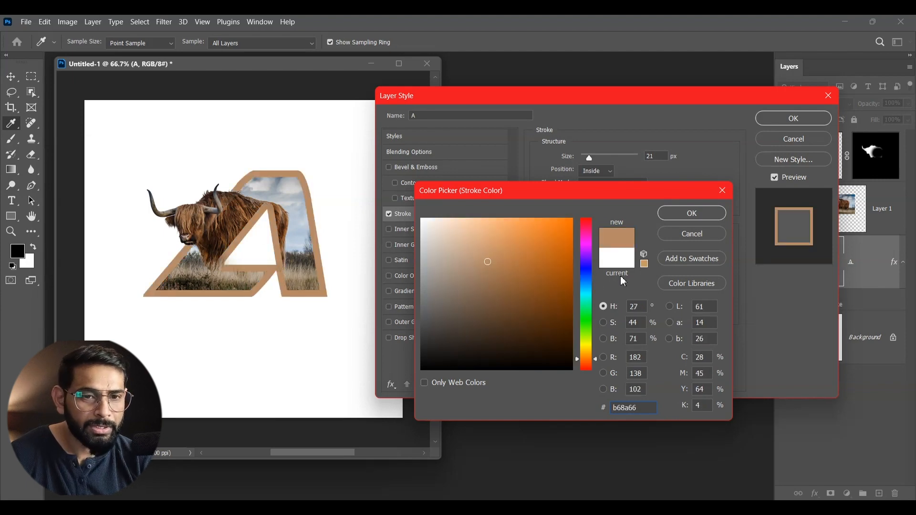
{"action": "left_click_drag", "start_coordinate": [489, 261], "coordinate": [494, 257]}
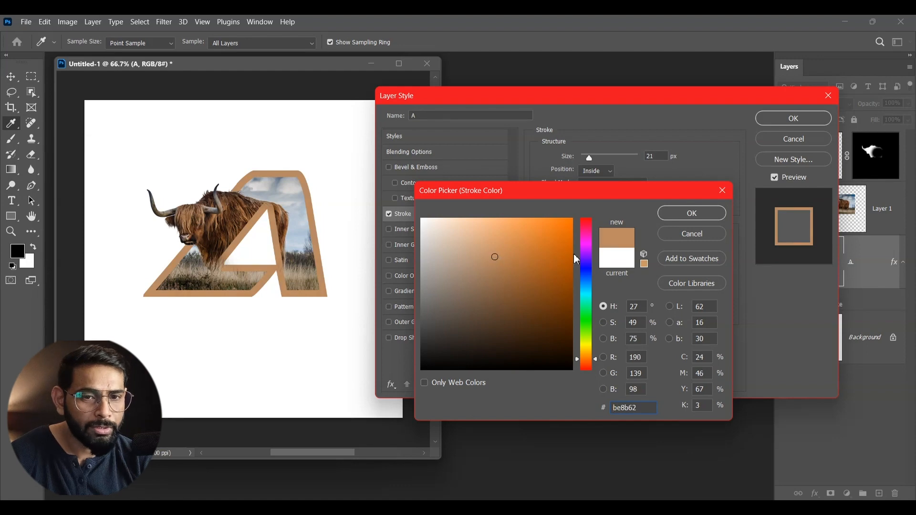
{"action": "left_click", "coordinate": [686, 213]}
{"action": "left_click_drag", "start_coordinate": [589, 158], "coordinate": [588, 159]}
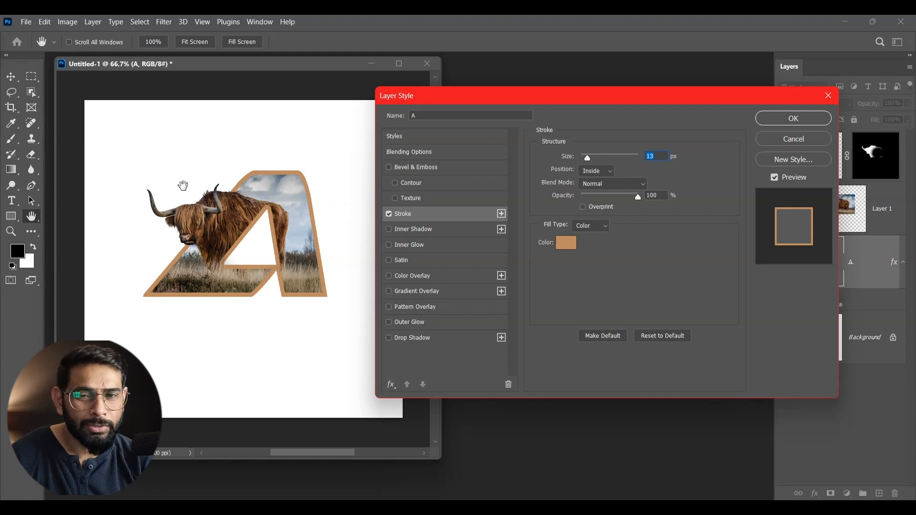
- Add a drop shadow to the letter A with opacity 53%, angle 149°, distance 26 px, spread 0% and size 7 px
{"action": "left_click", "coordinate": [419, 340]}
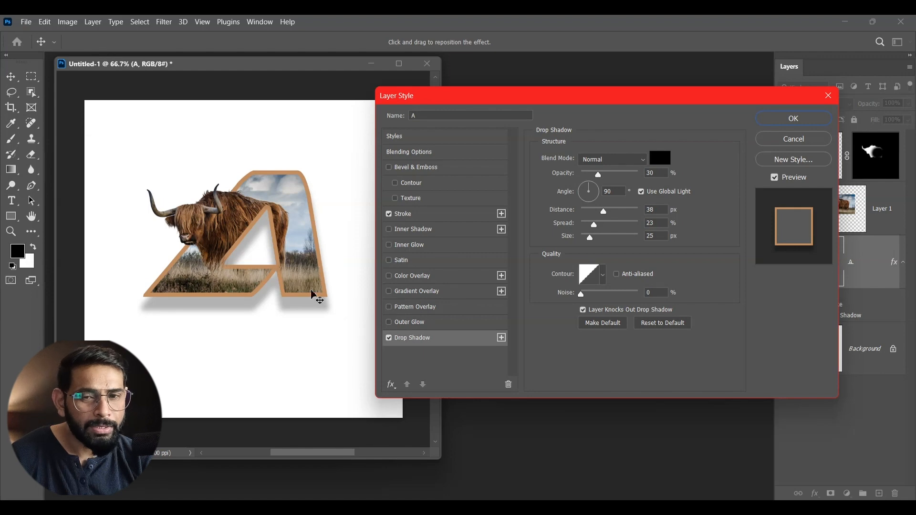
{"action": "left_click_drag", "start_coordinate": [595, 190], "coordinate": [583, 192]}
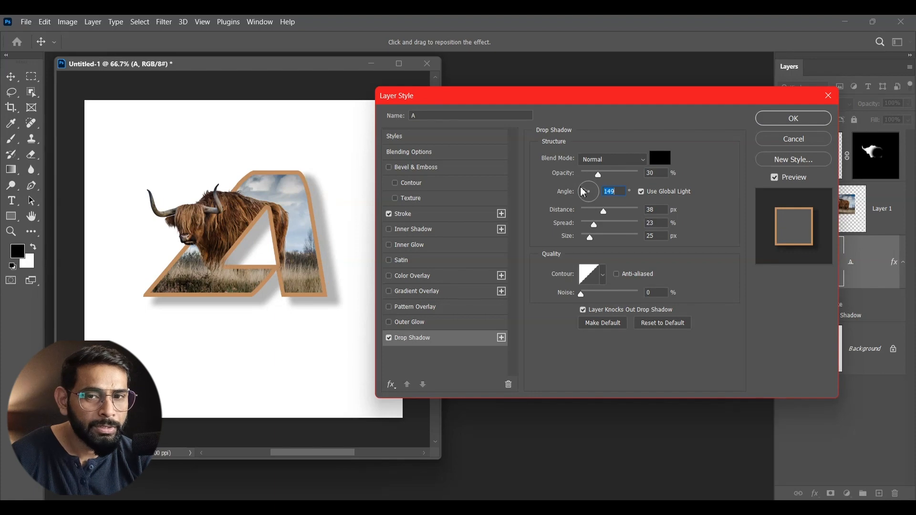
{"action": "left_click_drag", "start_coordinate": [603, 208], "coordinate": [597, 208]}
{"action": "left_click", "coordinate": [597, 210]}
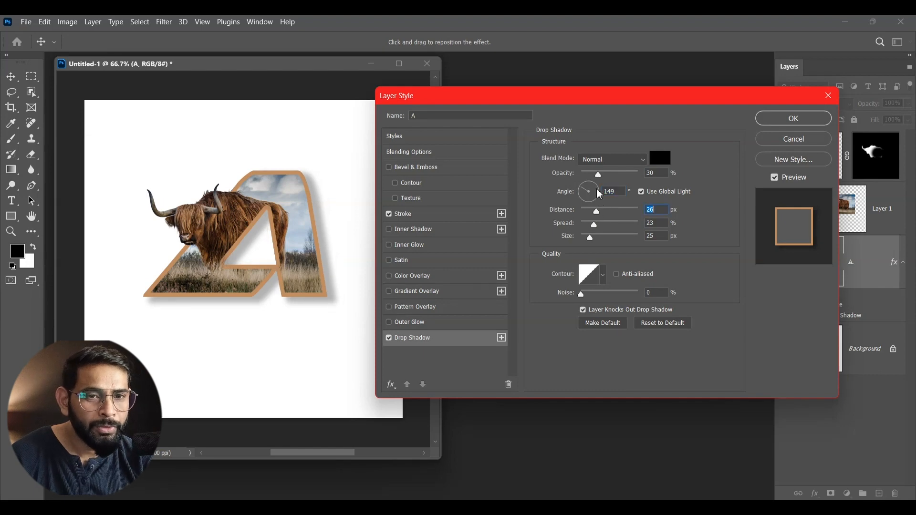
{"action": "left_click_drag", "start_coordinate": [601, 173], "coordinate": [610, 173]}
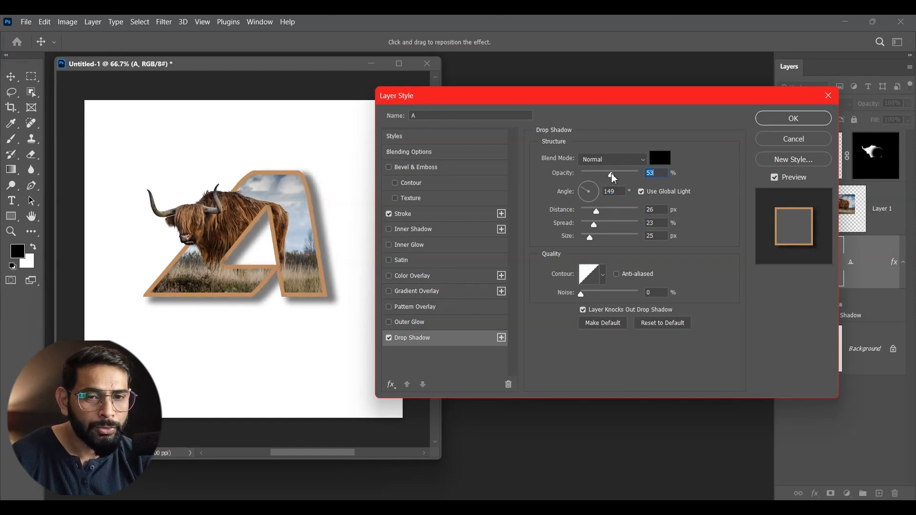
{"action": "mouse_move", "coordinate": [594, 226]}
{"action": "left_mouse_down"}
{"action": "mouse_move", "coordinate": [580, 228]}
{"action": "mouse_move", "coordinate": [585, 239]}
{"action": "left_mouse_up"}
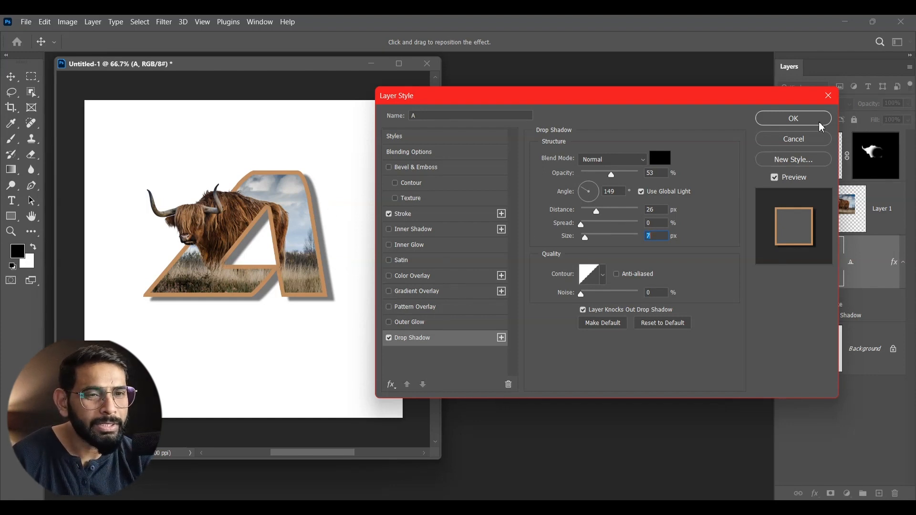
{"action": "left_click", "coordinate": [804, 126]}
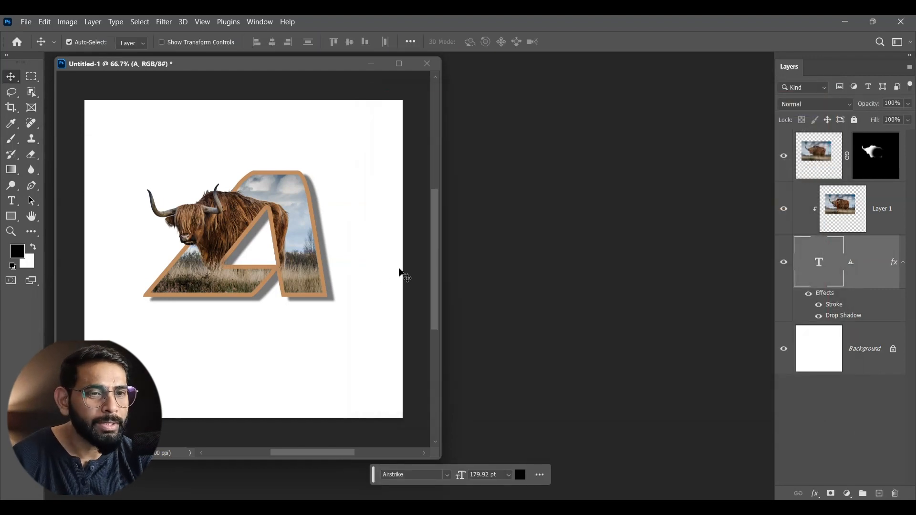
- Group the masked cow layer, the clipped photo layer and the letter A text layer
{"action": "left_click", "coordinate": [819, 163]}
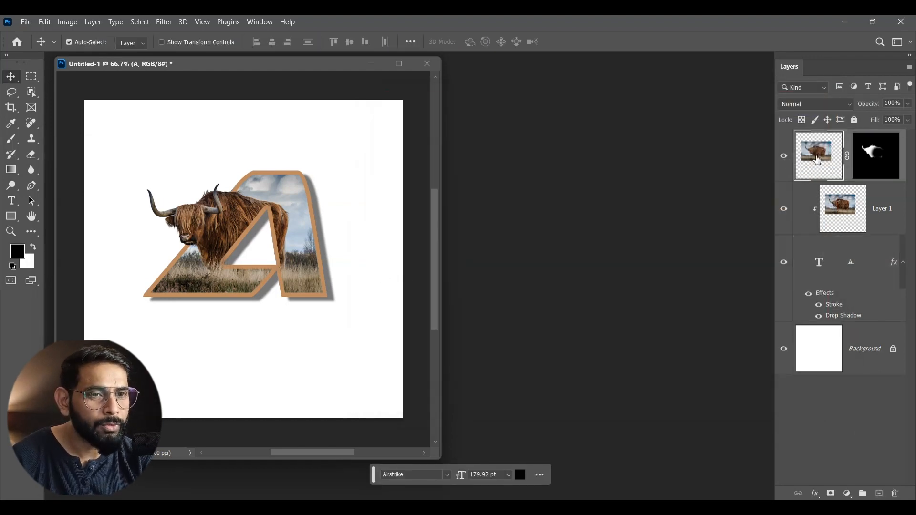
{"action": "left_click", "coordinate": [866, 317], "text": "shift"}
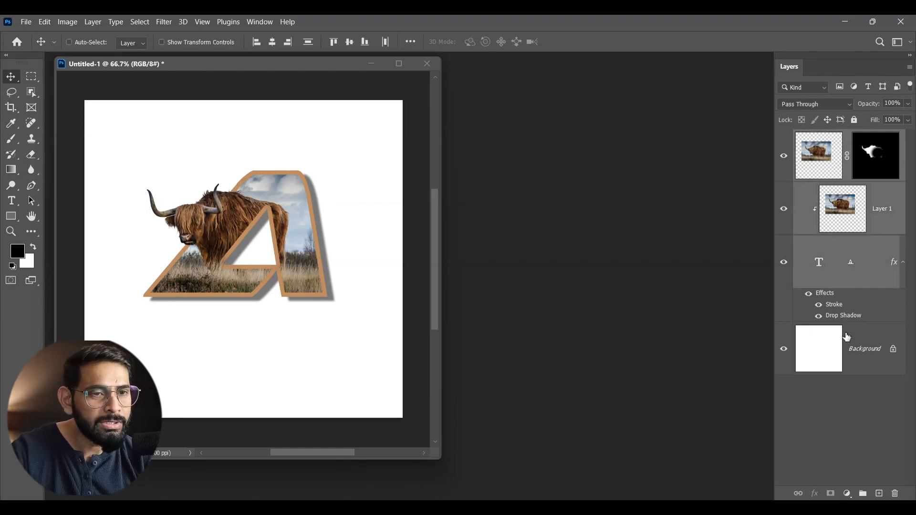
{"action": "key", "text": "ctrl+g"}
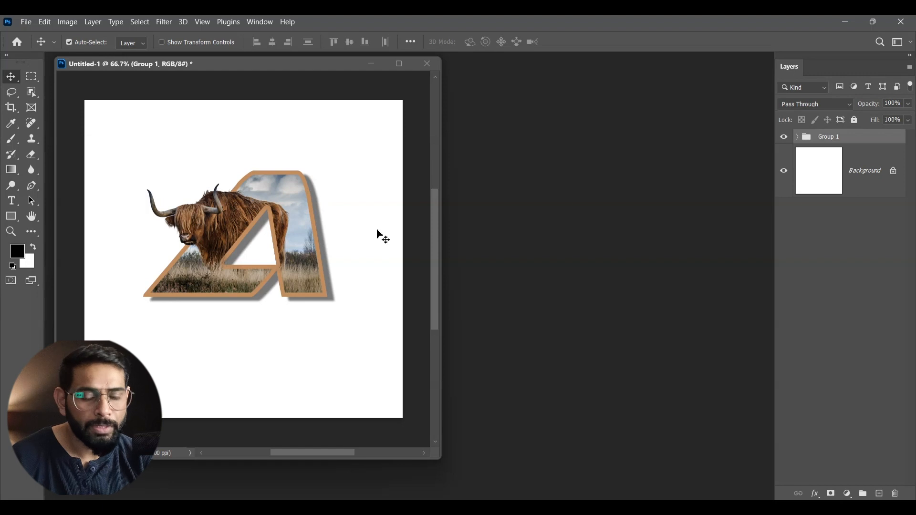
- Nudge the letter group slightly upward on the canvas
{"action": "key", "text": "shift+Up"}
{"action": "key", "text": "shift+Up"}
{"action": "key", "text": "shift+Up"}
{"action": "key", "text": "shift+Down"}
{"action": "key", "text": "shift+Down"}
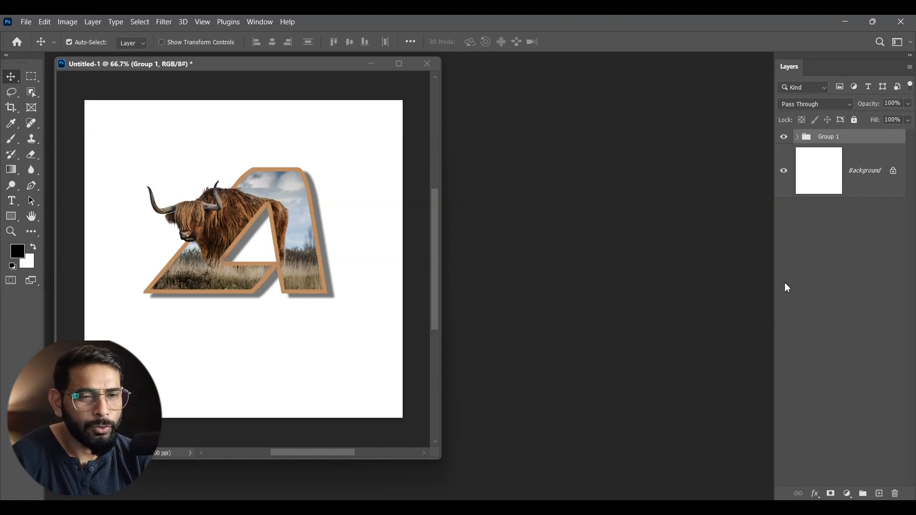
- Add a Gradient fill layer above the Background and choose the Foreground to Background preset from Basics
{"action": "left_click", "coordinate": [867, 185]}
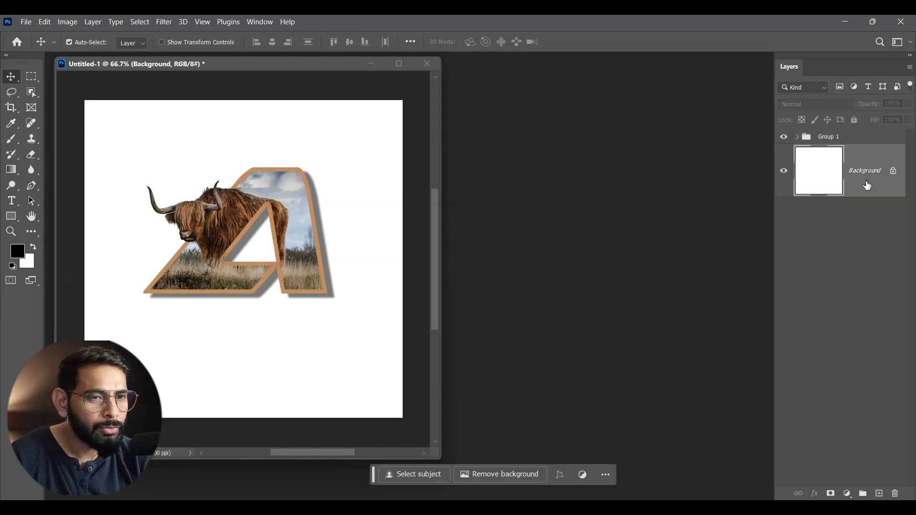
{"action": "left_click", "coordinate": [847, 494]}
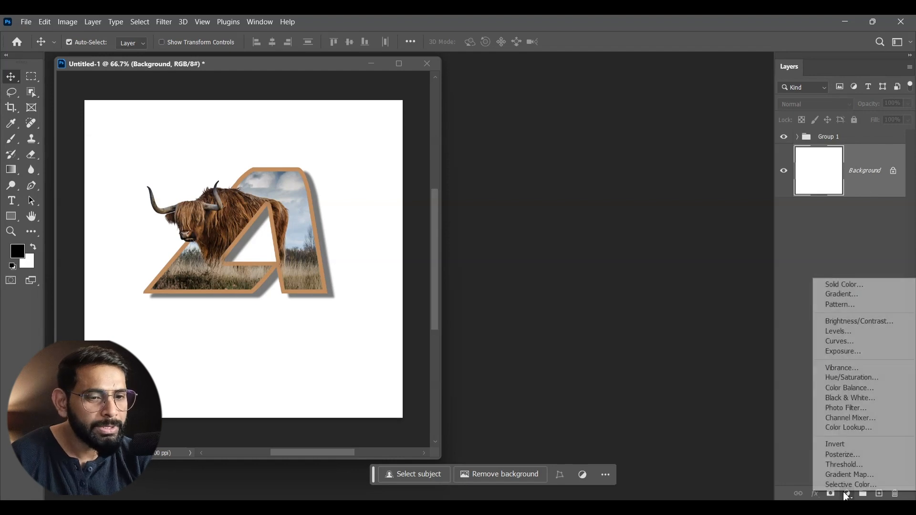
{"action": "left_click", "coordinate": [854, 296]}
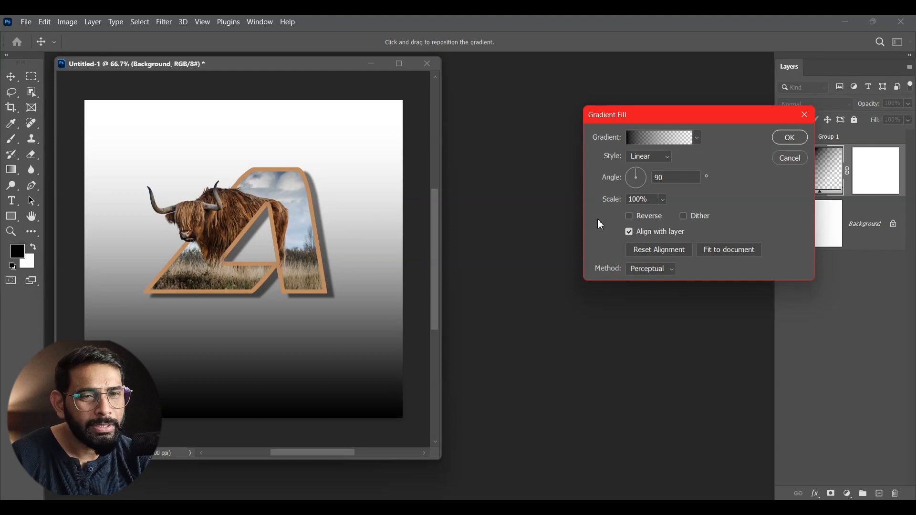
{"action": "left_click", "coordinate": [672, 143]}
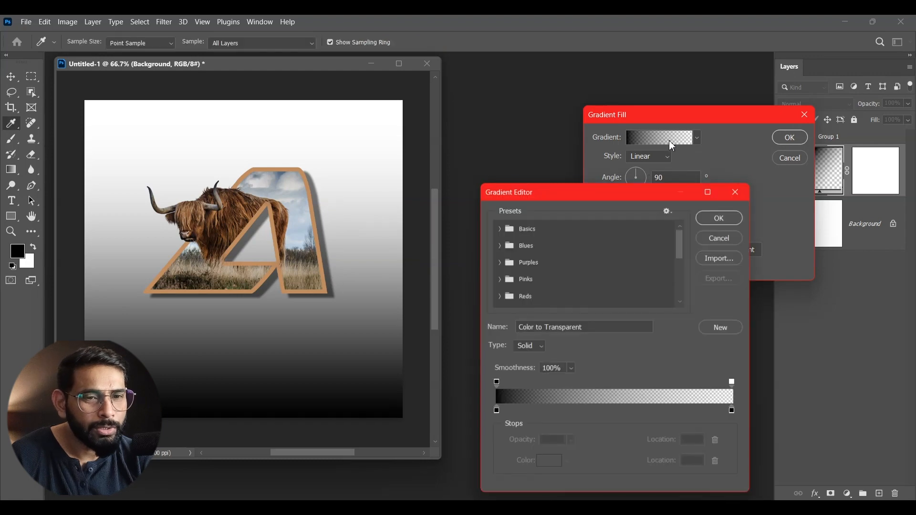
{"action": "left_click", "coordinate": [513, 245]}
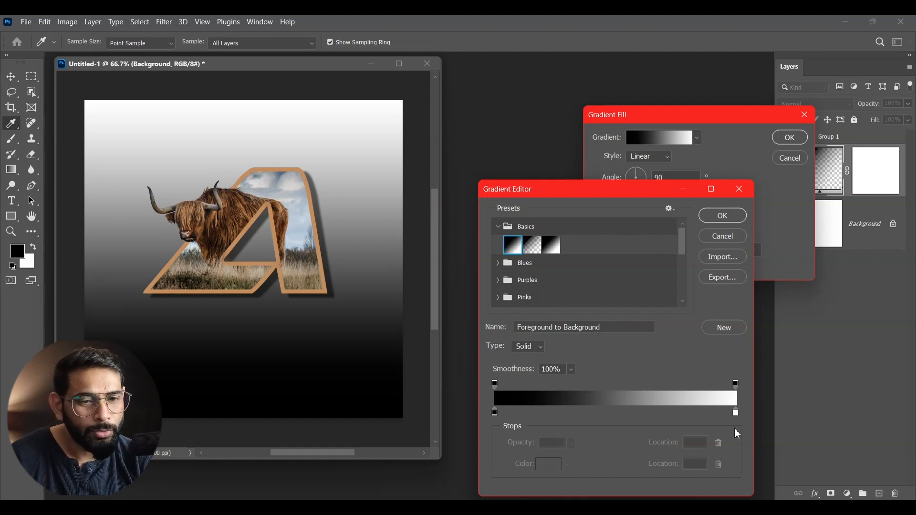
- Colour the gradient's end stop with a brown sampled from the cow's head and its start stop dark brown 1e0d06, keeping it linear at 90°
{"action": "left_click", "coordinate": [736, 413]}
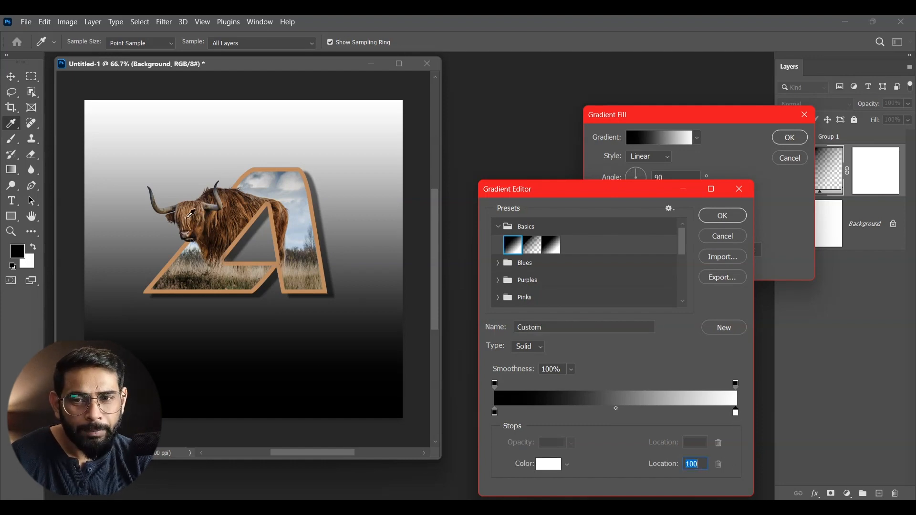
{"action": "left_click", "coordinate": [191, 214]}
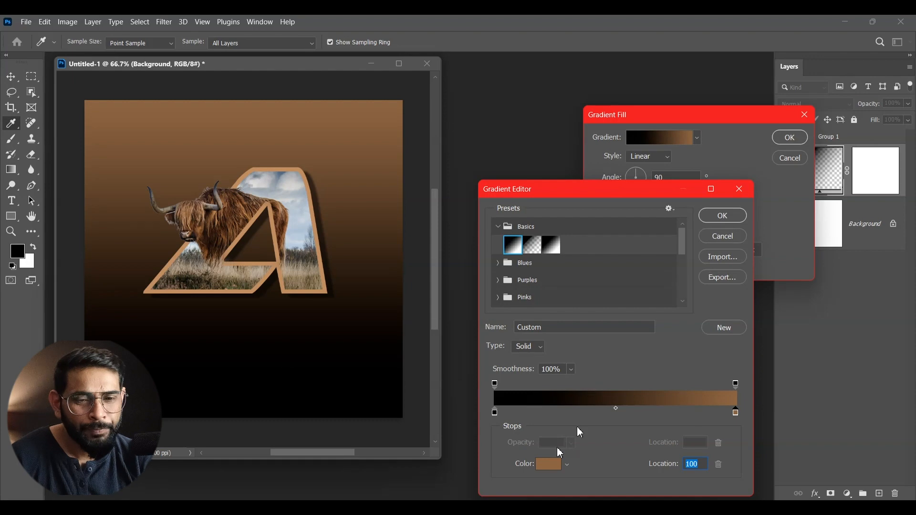
{"action": "double_click", "coordinate": [495, 413]}
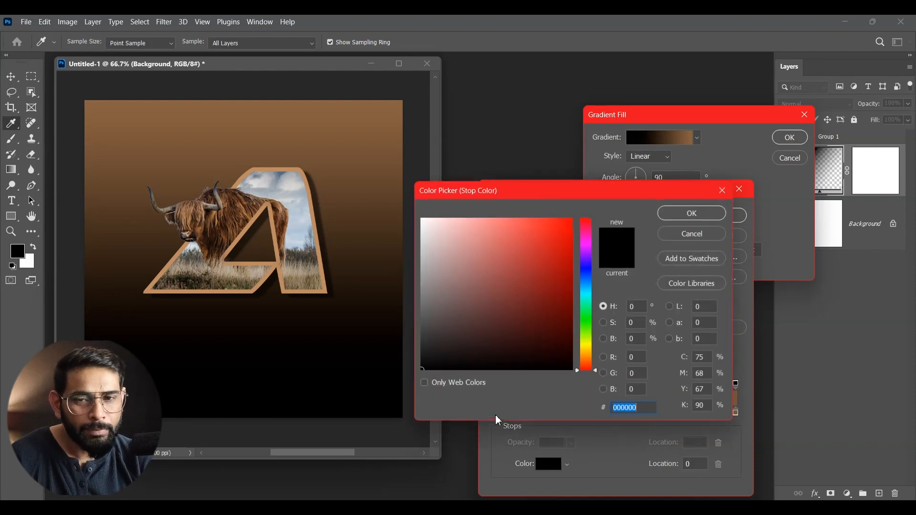
{"action": "left_click", "coordinate": [217, 233]}
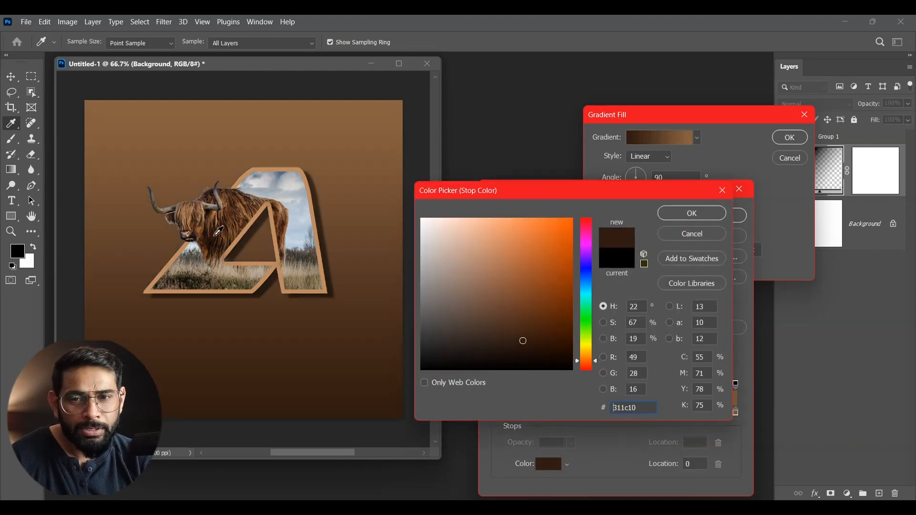
{"action": "left_click", "coordinate": [534, 347]}
{"action": "left_click", "coordinate": [543, 352]}
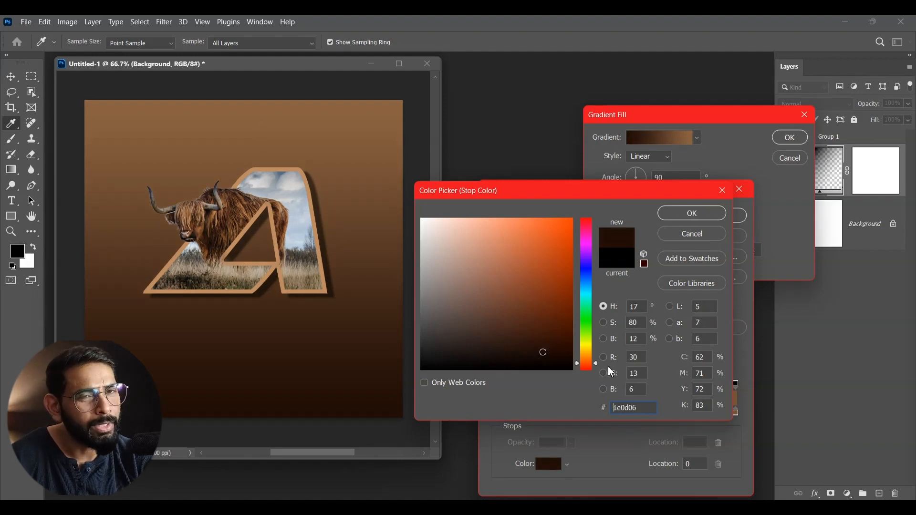
{"action": "left_click", "coordinate": [709, 221]}
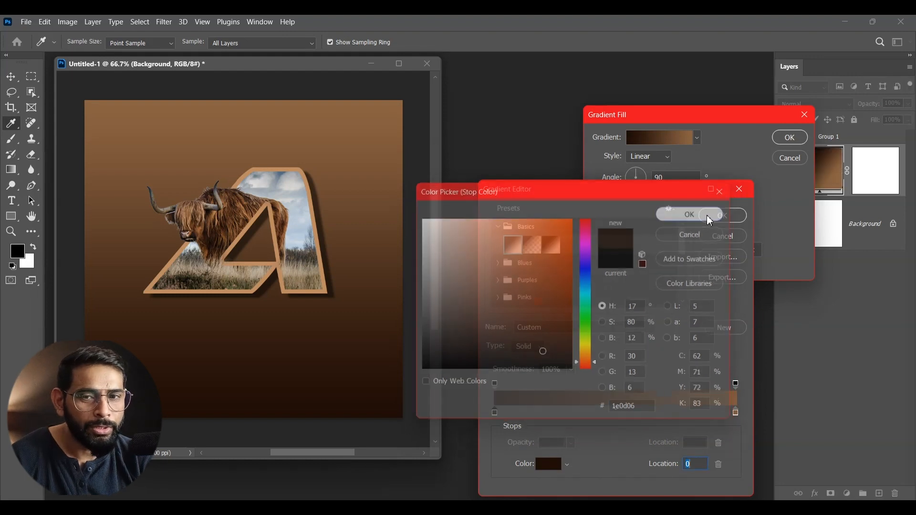
{"action": "left_click", "coordinate": [705, 218]}
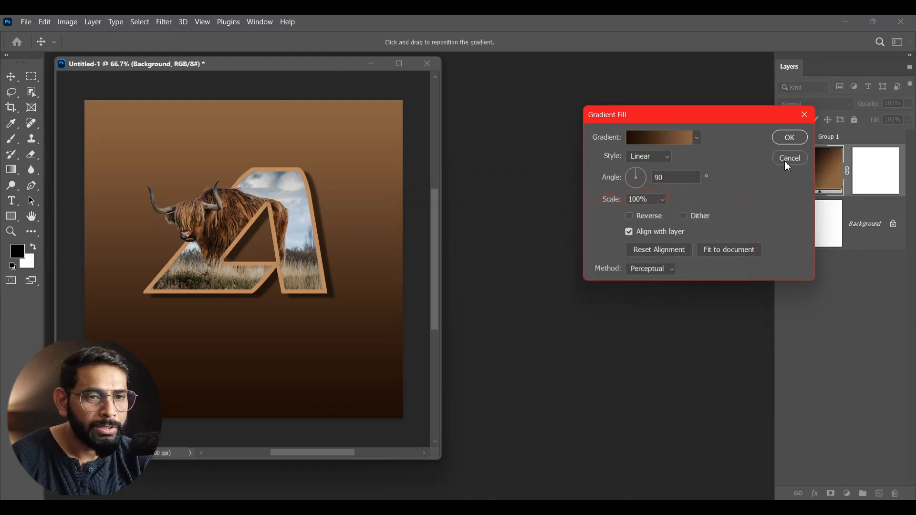
{"action": "left_click", "coordinate": [793, 141]}
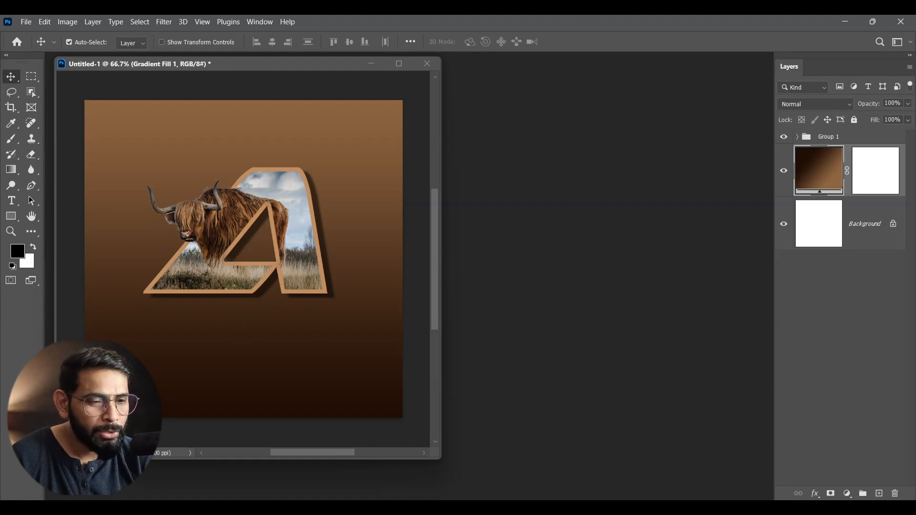
- Add a new layer above the gradient fill and paint one black 600 px Soft Round brush dab at the letter's centre
{"action": "left_click", "coordinate": [881, 494]}
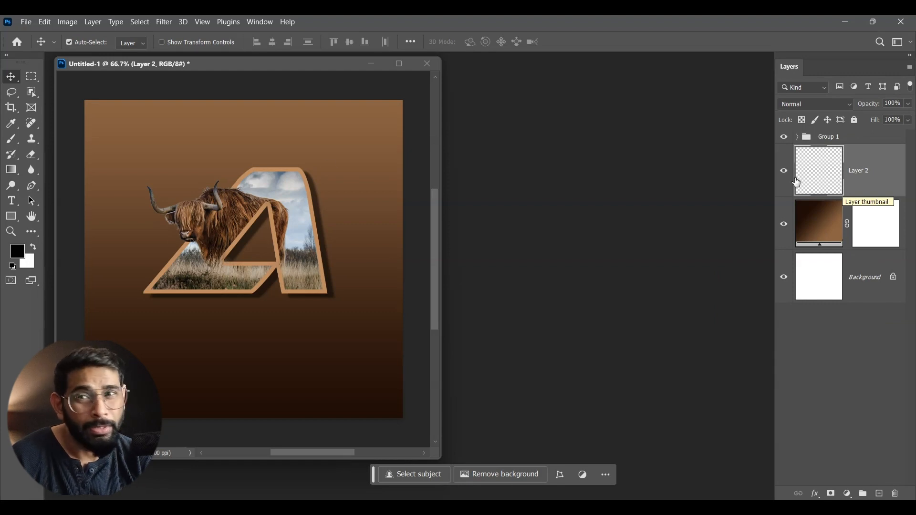
{"action": "left_click", "coordinate": [18, 145]}
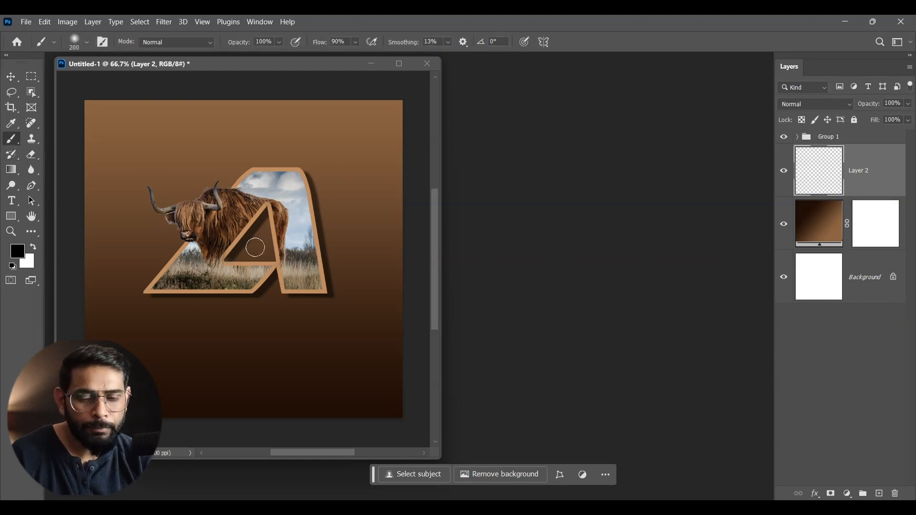
{"action": "key", "text": "bracketright"}
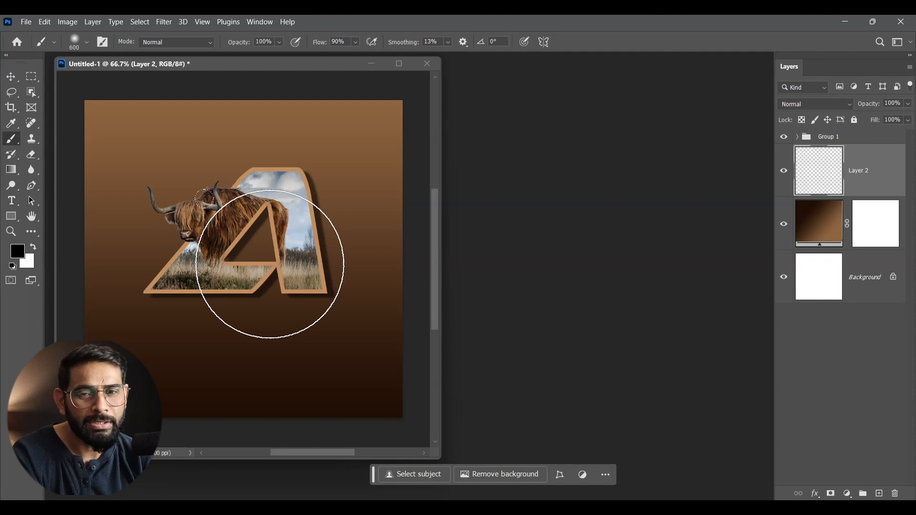
{"action": "left_click", "coordinate": [74, 44]}
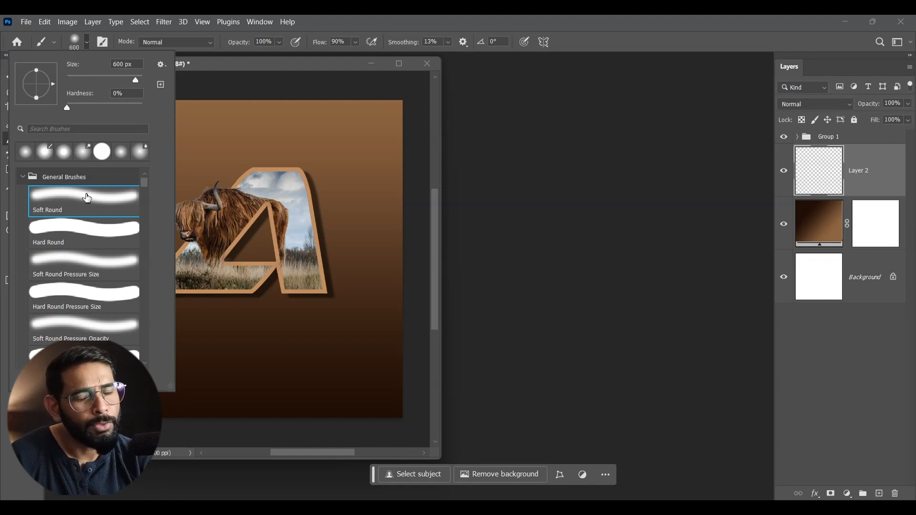
{"action": "left_click", "coordinate": [327, 65]}
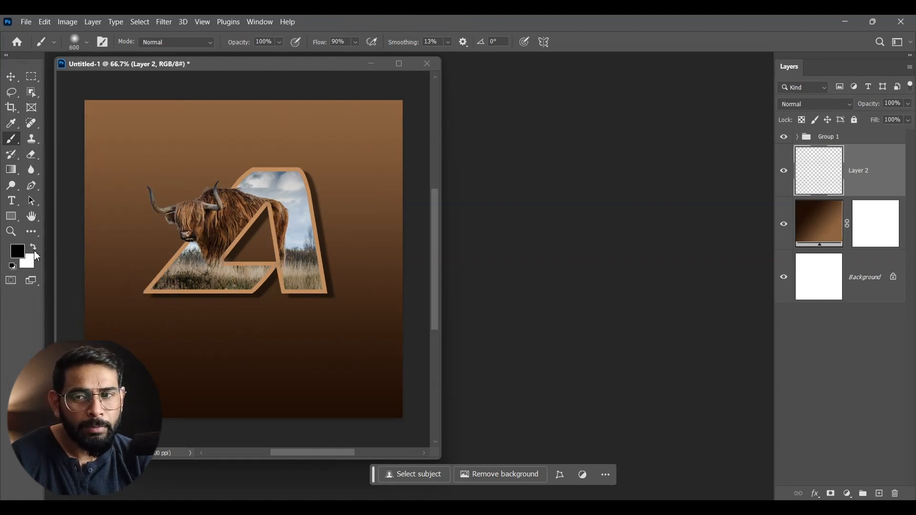
{"action": "left_click", "coordinate": [246, 258]}
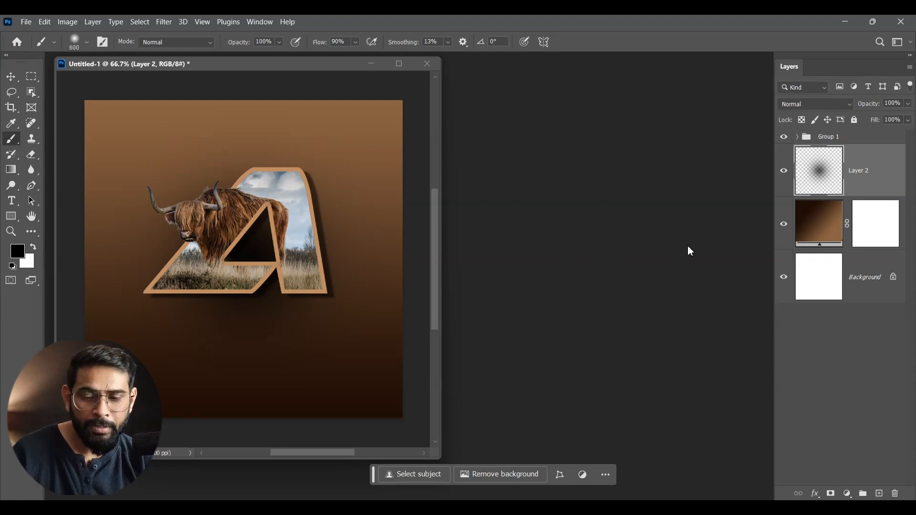
- Squash the black dab to about 6.78% height and place it just beneath the letter's base as a ground shadow
{"action": "key", "text": "ctrl+t"}
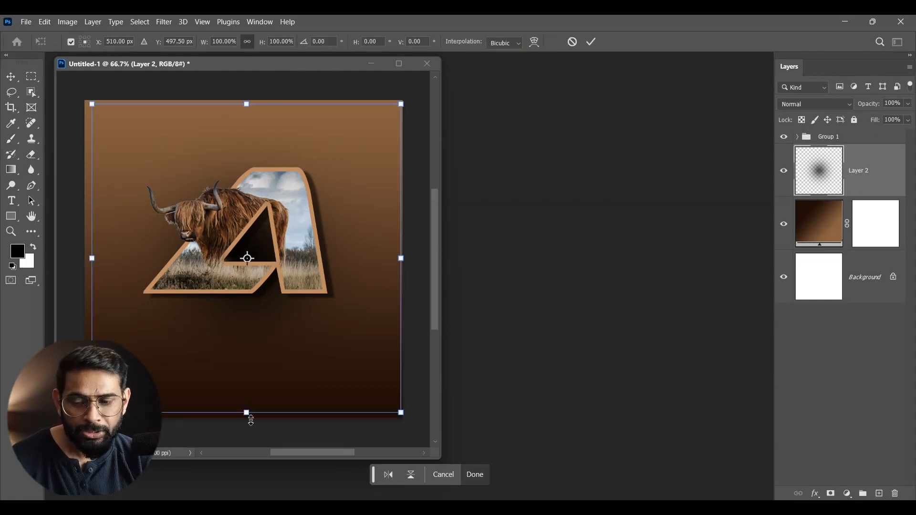
{"action": "left_click_drag", "start_coordinate": [247, 412], "coordinate": [247, 412]}
{"action": "mouse_move", "coordinate": [253, 342]}
{"action": "left_mouse_down"}
{"action": "mouse_move", "coordinate": [250, 203]}
{"action": "mouse_move", "coordinate": [270, 126]}
{"action": "left_mouse_up"}
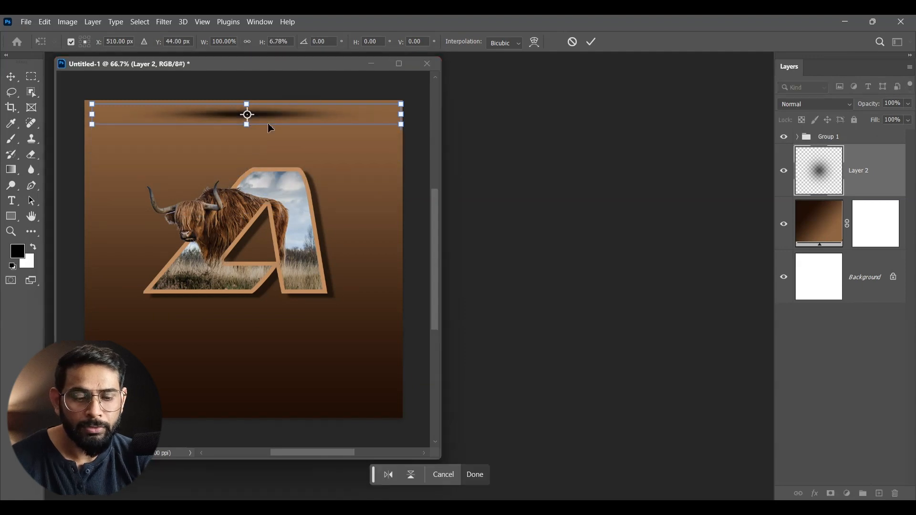
{"action": "key", "text": "Return"}
{"action": "key", "text": "b"}
{"action": "key", "text": "v"}
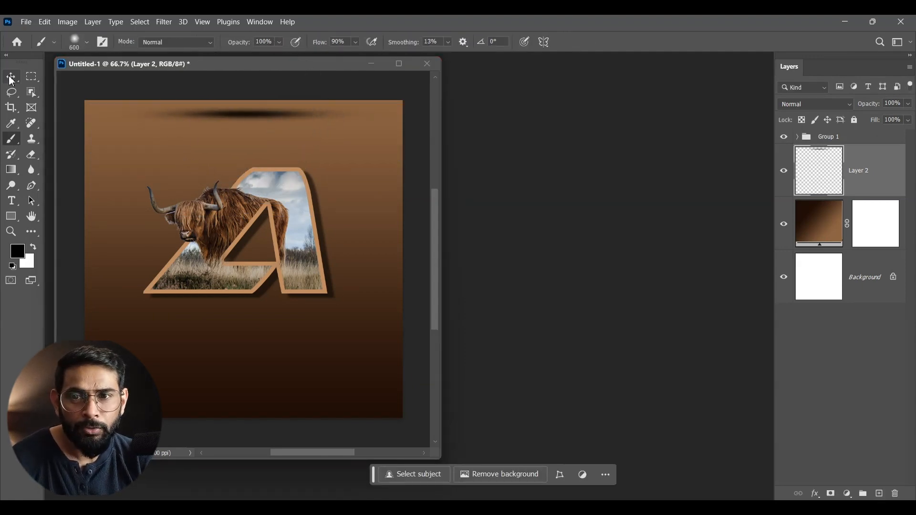
{"action": "mouse_move", "coordinate": [285, 119]}
{"action": "left_mouse_down"}
{"action": "mouse_move", "coordinate": [303, 323]}
{"action": "mouse_move", "coordinate": [292, 308]}
{"action": "left_mouse_up"}
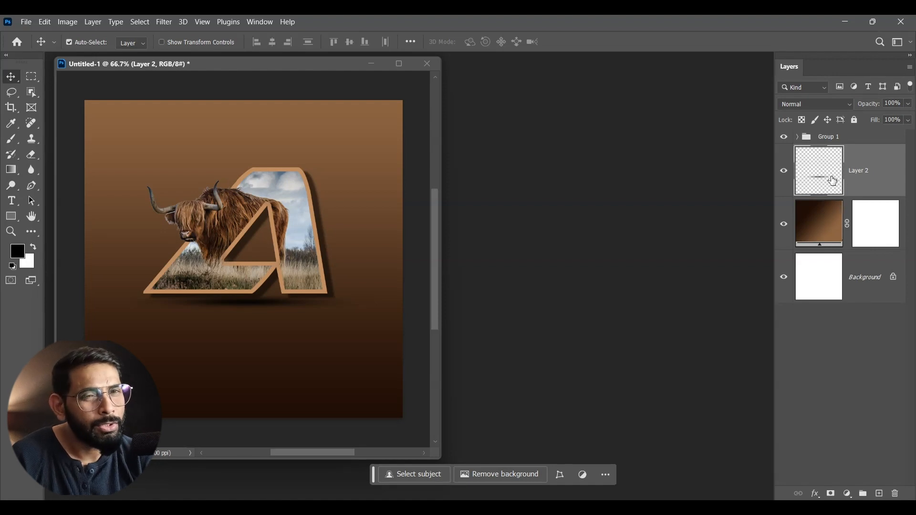
- Duplicate the letter group and flip the copy vertically
{"action": "left_click", "coordinate": [844, 138]}
{"action": "key", "text": "ctrl"}
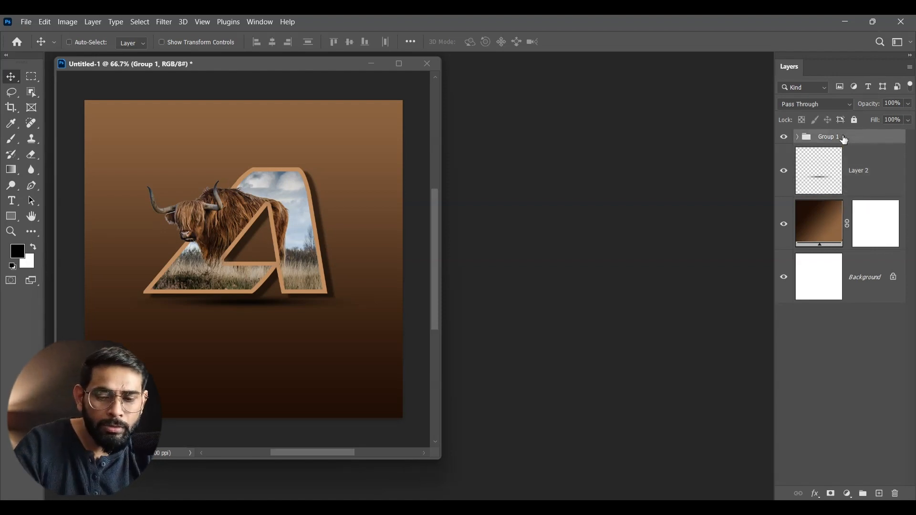
{"action": "key", "text": "ctrl+j"}
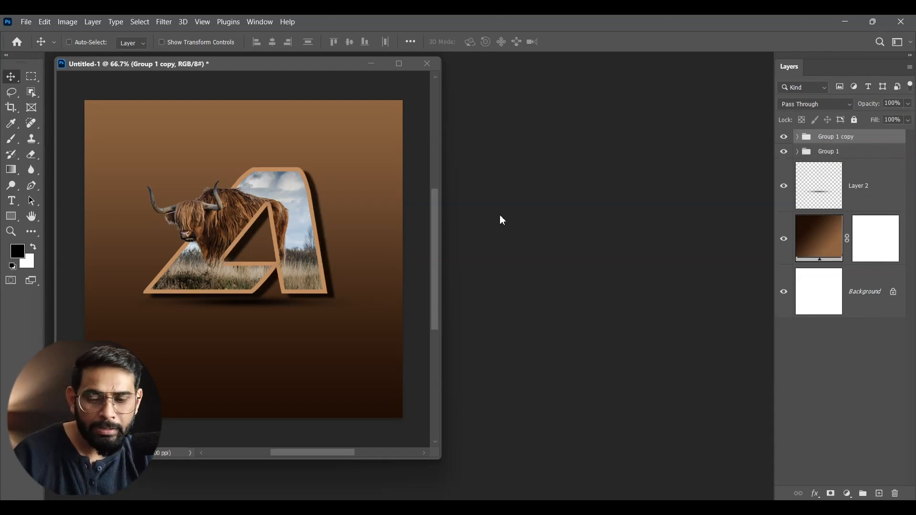
{"action": "key", "text": "ctrl+t"}
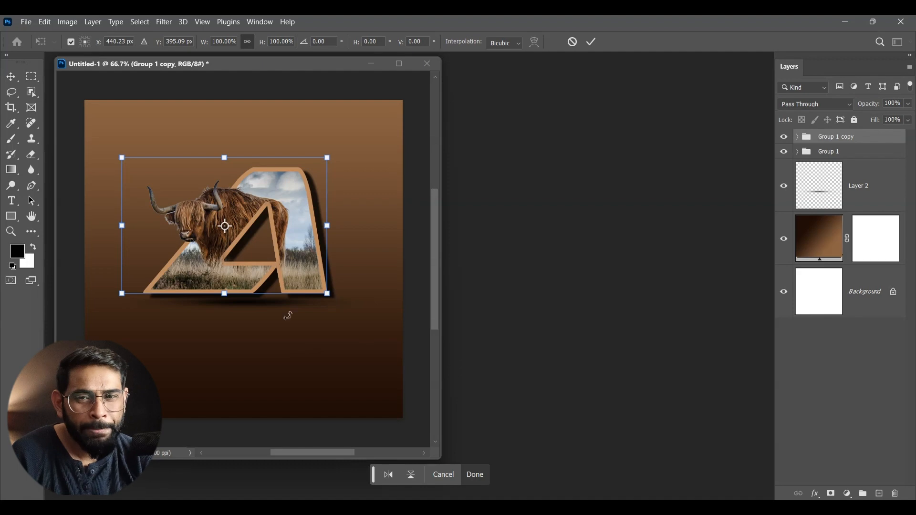
{"action": "right_click", "coordinate": [263, 199]}
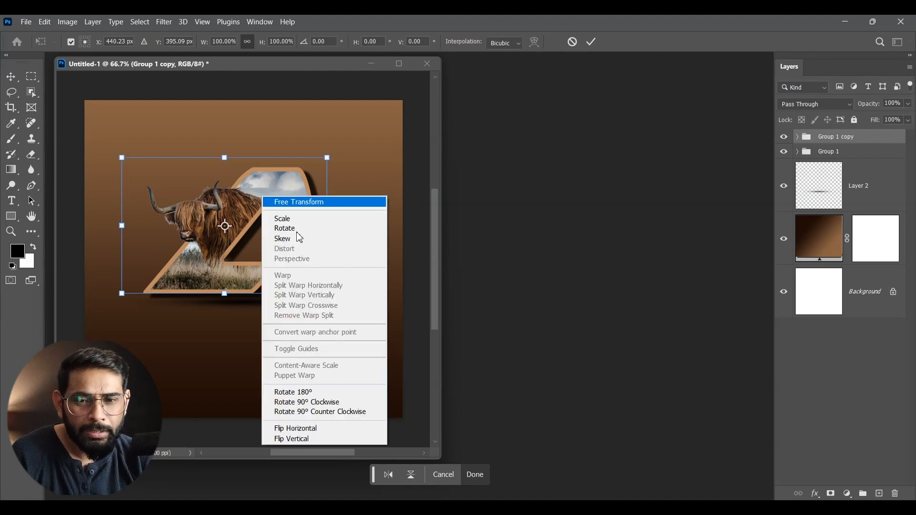
{"action": "left_click", "coordinate": [291, 448]}
- Move the flipped group copy straight down until it mirrors the letter just below its base
{"action": "key", "text": "shift+Down"}
{"action": "key", "text": "shift+Down"}
{"action": "key", "text": "shift+Down"}
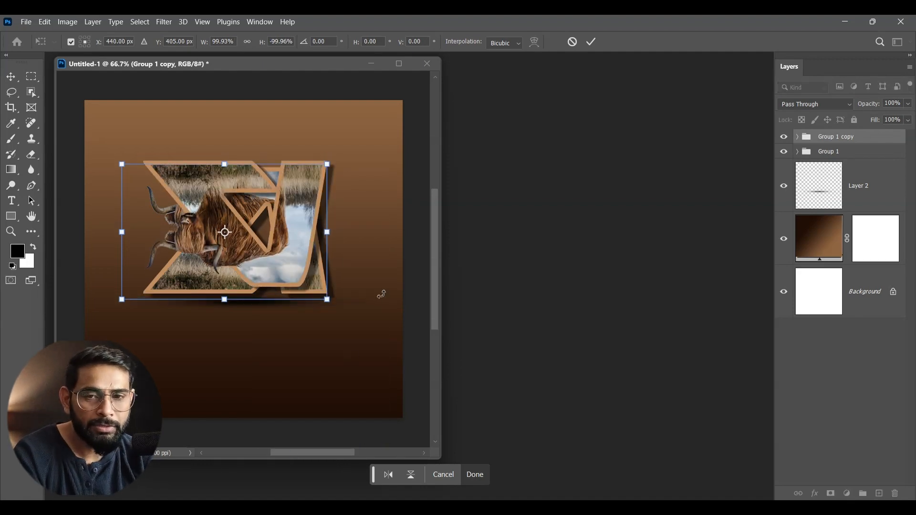
{"action": "key", "text": "shift+Down"}
{"action": "key", "text": "shift+Down"}
{"action": "key", "text": "shift+Down"}
{"action": "key", "text": "shift+Down"}
{"action": "key", "text": "shift+Down"}
{"action": "key", "text": "shift+Down"}
{"action": "key", "text": "shift+Down"}
{"action": "key", "text": "shift+Down"}
{"action": "key", "text": "shift+Down"}
{"action": "key", "text": "shift+Down"}
{"action": "key", "text": "shift+Down"}
{"action": "key", "text": "shift+Down"}
{"action": "key", "text": "shift+Down"}
{"action": "key", "text": "shift+Down"}
{"action": "key", "text": "shift+Down"}
{"action": "key", "text": "shift+Down"}
{"action": "key", "text": "shift+Down"}
{"action": "key", "text": "shift+Down"}
{"action": "key", "text": "shift+Down"}
{"action": "key", "text": "shift+Down"}
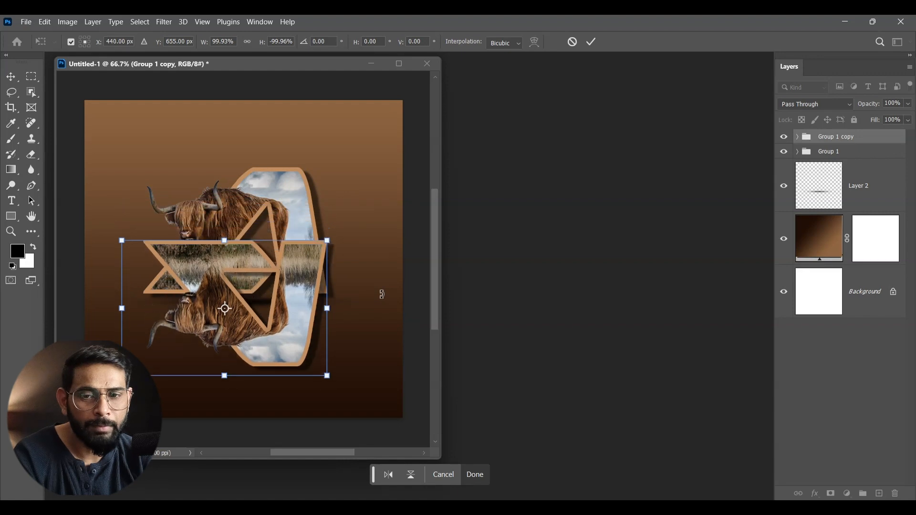
{"action": "key", "text": "shift+Down"}
{"action": "key", "text": "shift+Down"}
{"action": "key", "text": "shift+Down"}
{"action": "key", "text": "shift+Down"}
{"action": "key", "text": "shift+Down"}
{"action": "key", "text": "shift+Down"}
{"action": "key", "text": "shift+Down"}
{"action": "key", "text": "shift+Down"}
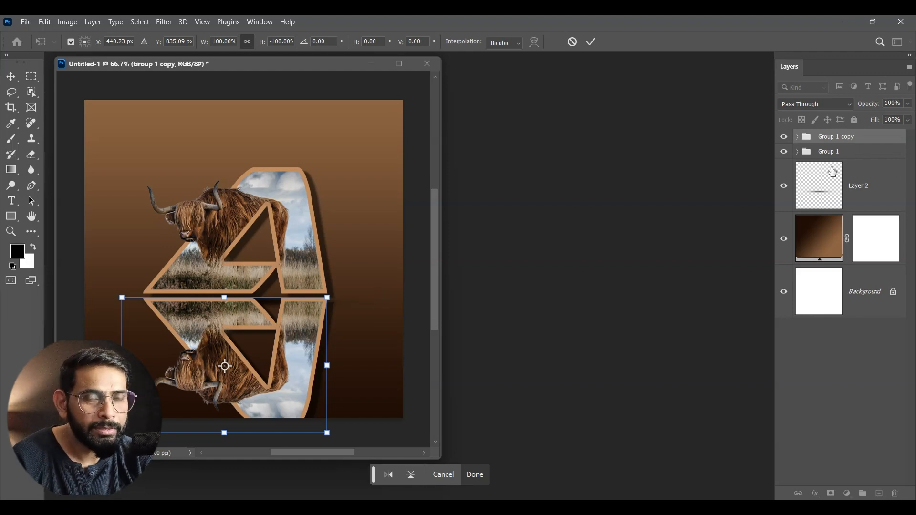
{"action": "key", "text": "Return"}
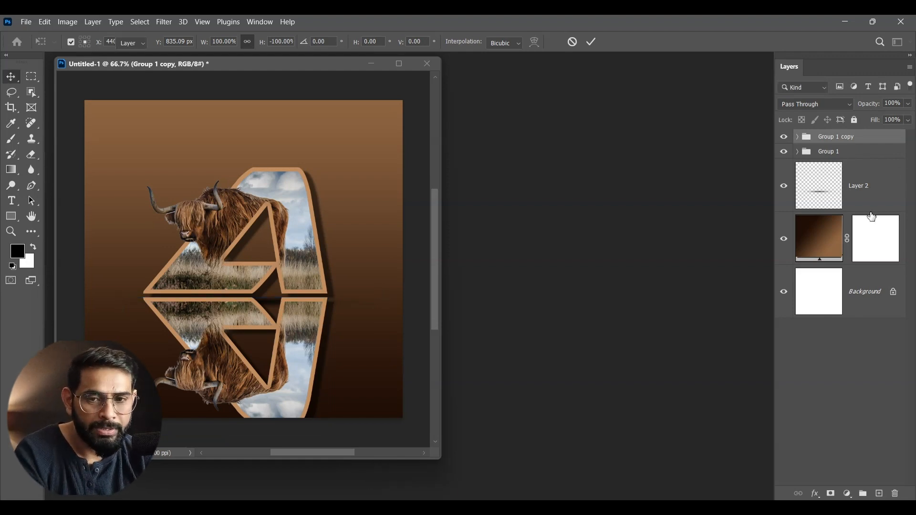
- Move the ground shadow layer above both letter groups, nudging the flipped copy slightly down
{"action": "left_click_drag", "start_coordinate": [878, 212], "coordinate": [877, 156]}
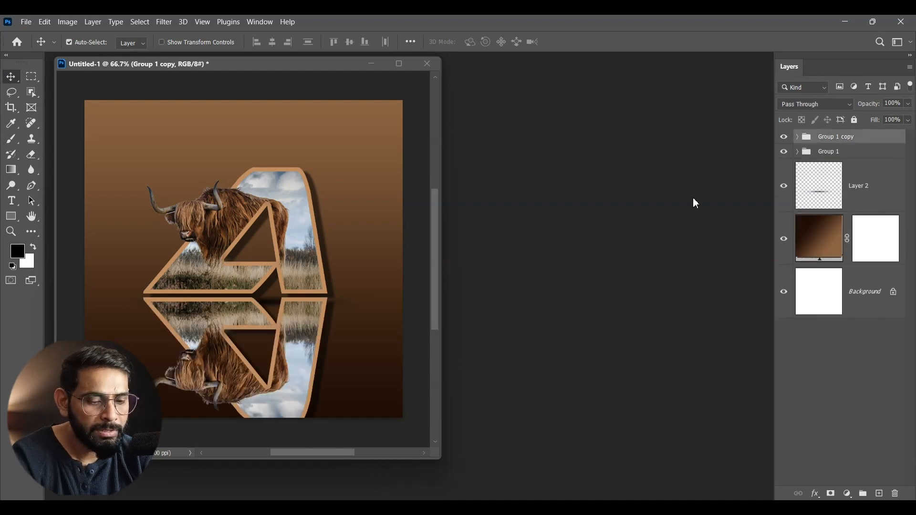
{"action": "key", "text": "shift+Down"}
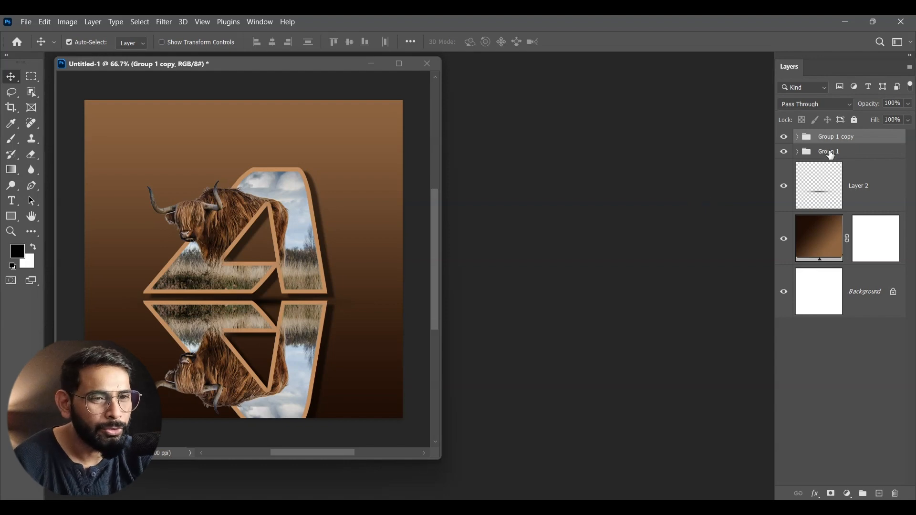
{"action": "left_click_drag", "start_coordinate": [871, 199], "coordinate": [874, 152]}
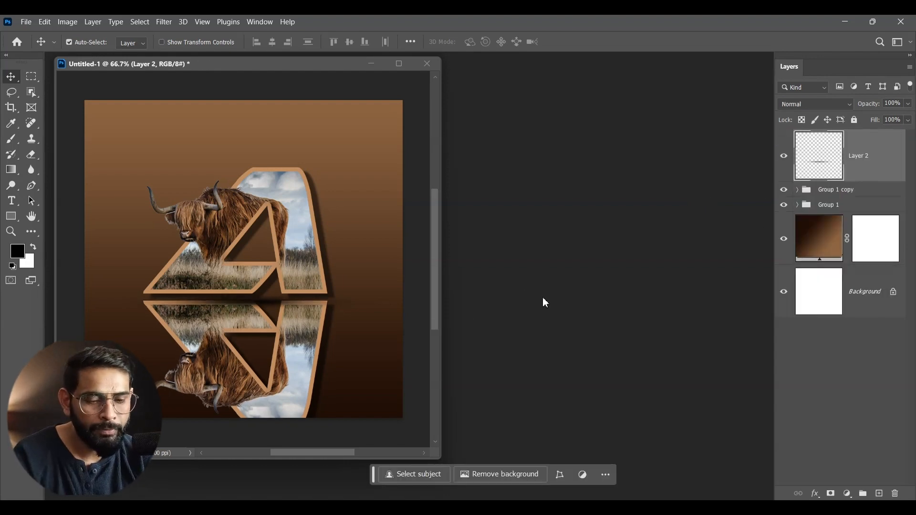
- Nudge the flipped group copy slightly upward to narrow the gap beneath the letter
{"action": "key", "text": "Up"}
{"action": "key", "text": "Up"}
{"action": "key", "text": "Up"}
{"action": "key", "text": "Up"}
{"action": "key", "text": "Up"}
{"action": "key", "text": "Up"}
{"action": "key", "text": "Up"}
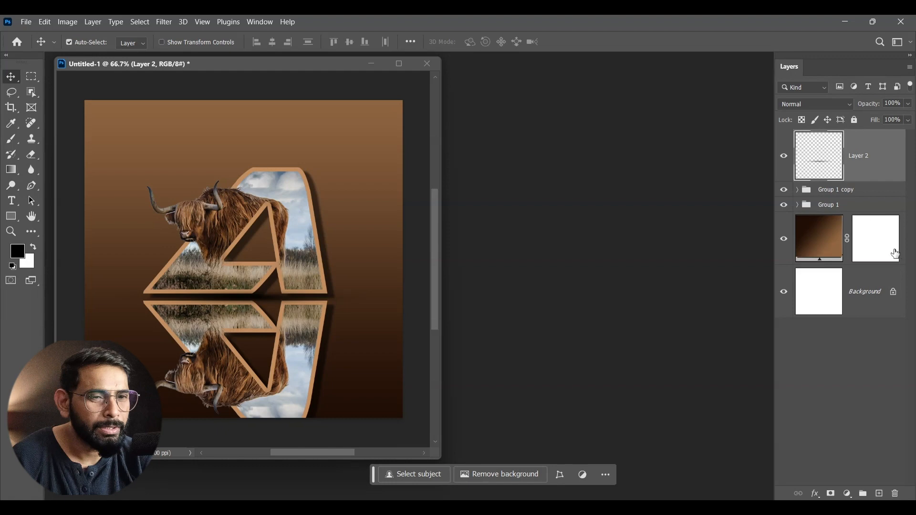
{"action": "left_click", "coordinate": [845, 193]}
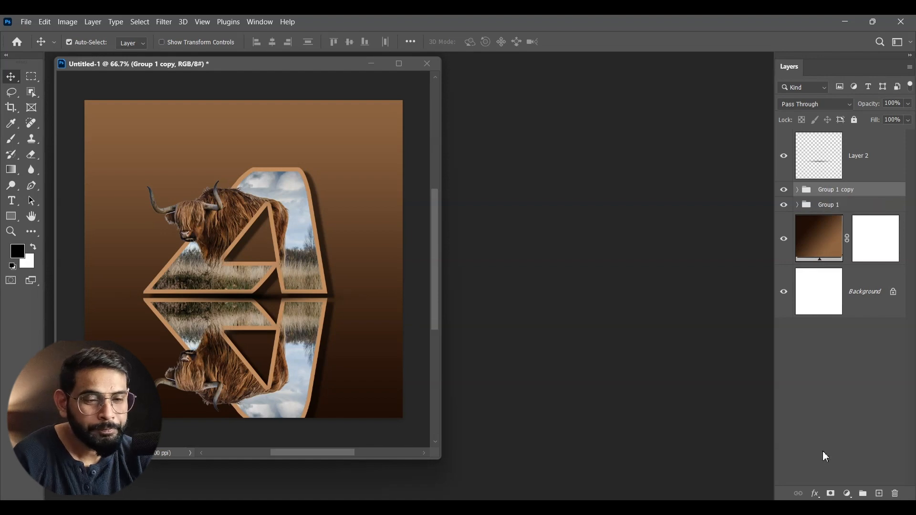
- Add a layer mask to the flipped group and choose the black-and-white Basics preset for the Gradient tool
{"action": "left_click", "coordinate": [831, 495]}
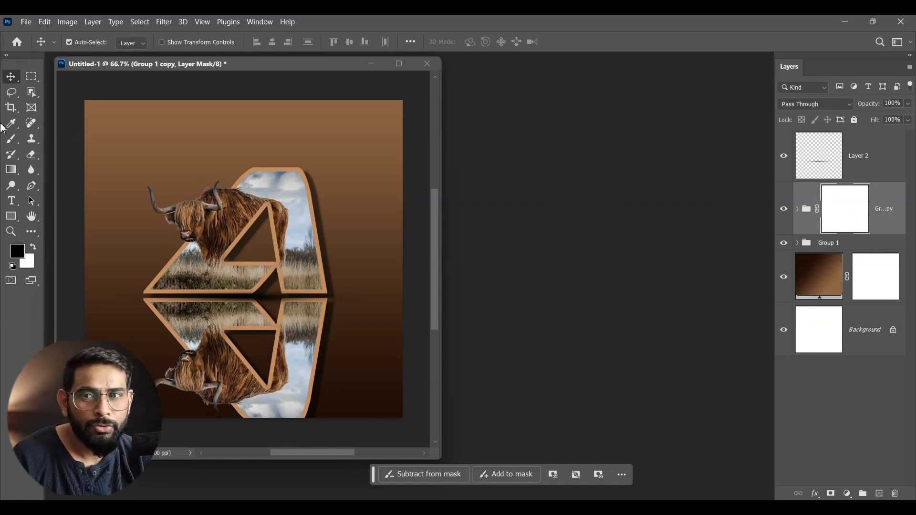
{"action": "left_click", "coordinate": [11, 169]}
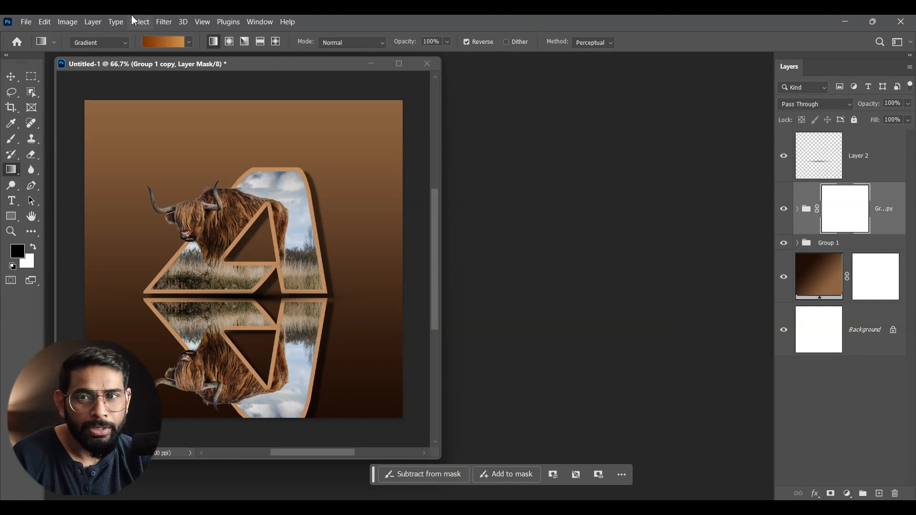
{"action": "left_click", "coordinate": [188, 43]}
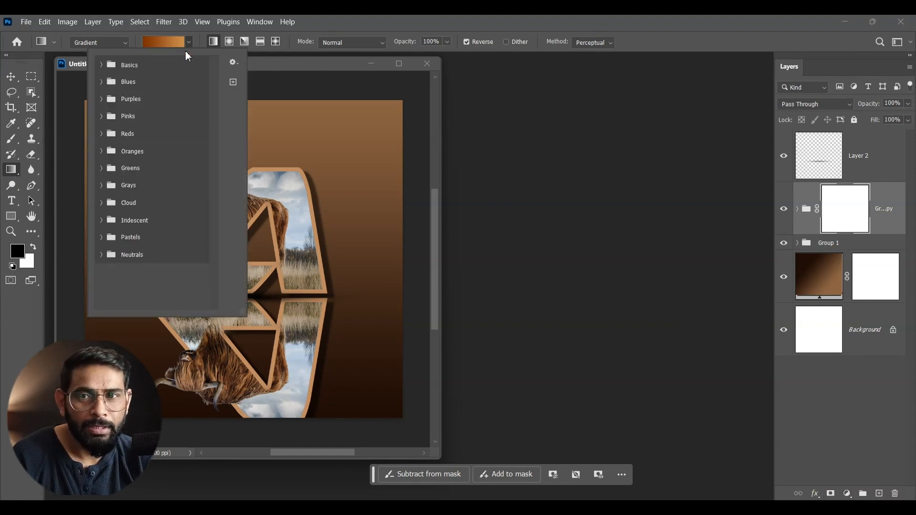
{"action": "left_click", "coordinate": [102, 65]}
{"action": "left_click", "coordinate": [116, 83]}
{"action": "left_click", "coordinate": [533, 72]}
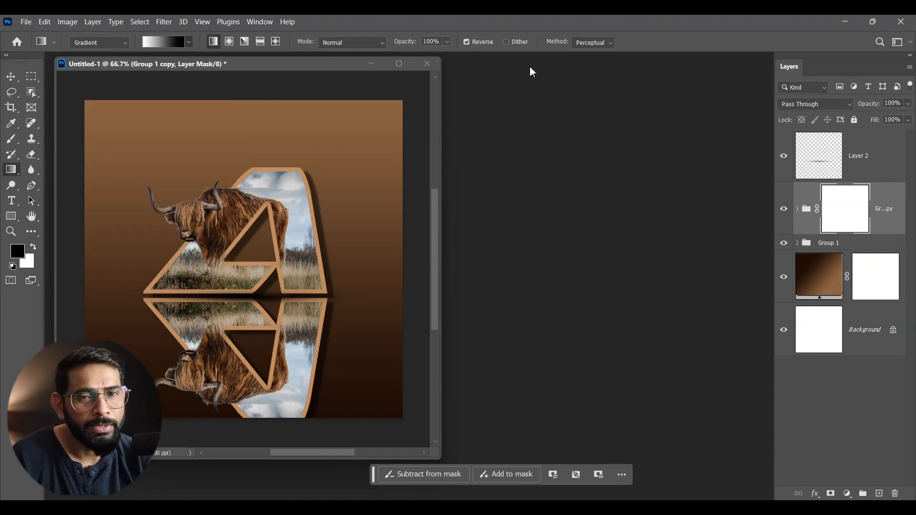
- Draw a vertical linear gradient on the flipped group's mask, white above and black below, to fade the reflection downward
{"action": "left_click_drag", "start_coordinate": [225, 421], "coordinate": [233, 247]}
{"action": "left_click_drag", "start_coordinate": [250, 103], "coordinate": [238, 416]}
{"action": "left_click", "coordinate": [11, 81]}
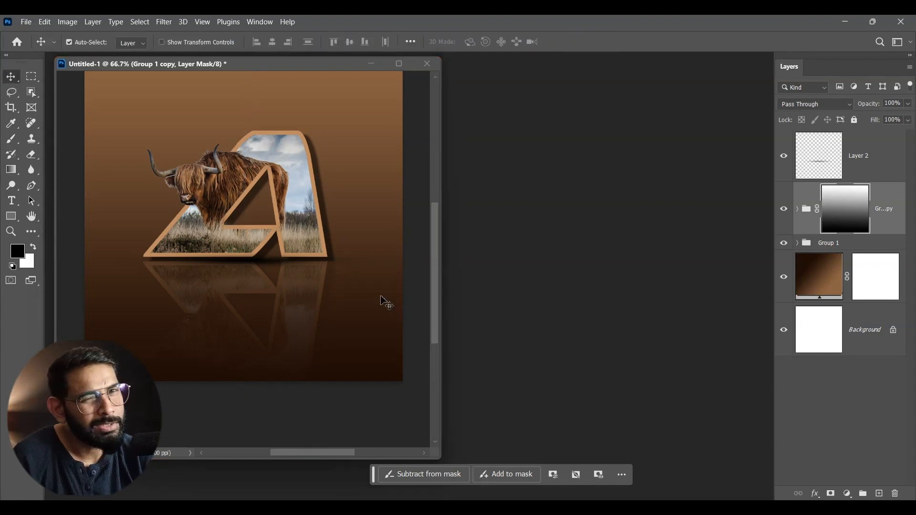
{"action": "left_click_drag", "start_coordinate": [304, 227], "coordinate": [301, 250]}
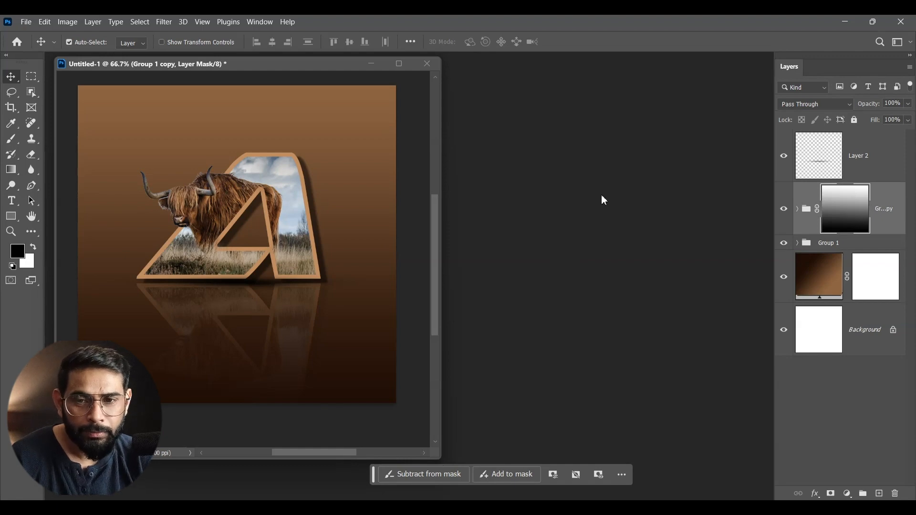
- Draw a horizontal paragraph text box over the reflection in the canvas's lower part and paste the copied yak description
{"action": "left_click", "coordinate": [13, 201]}
{"action": "right_click", "coordinate": [15, 204]}
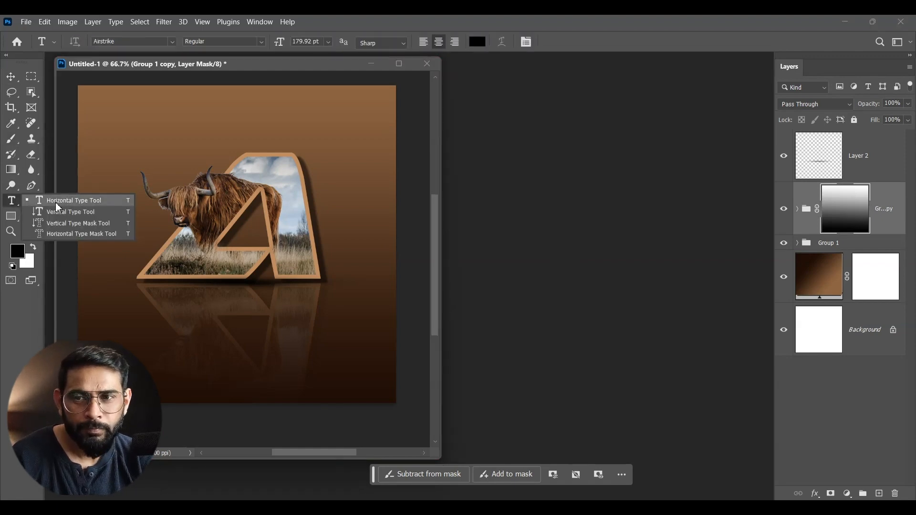
{"action": "left_click", "coordinate": [59, 205]}
{"action": "left_click_drag", "start_coordinate": [101, 325], "coordinate": [378, 397]}
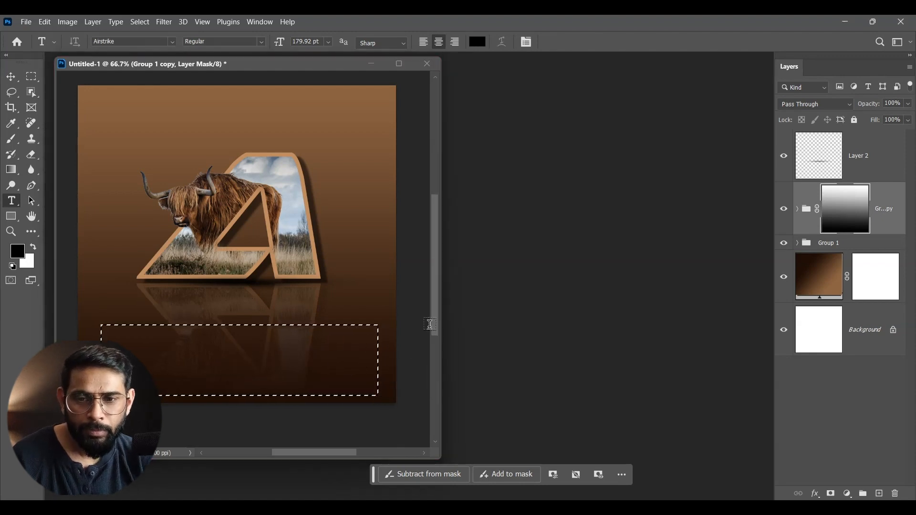
{"action": "key", "text": "ctrl+v"}
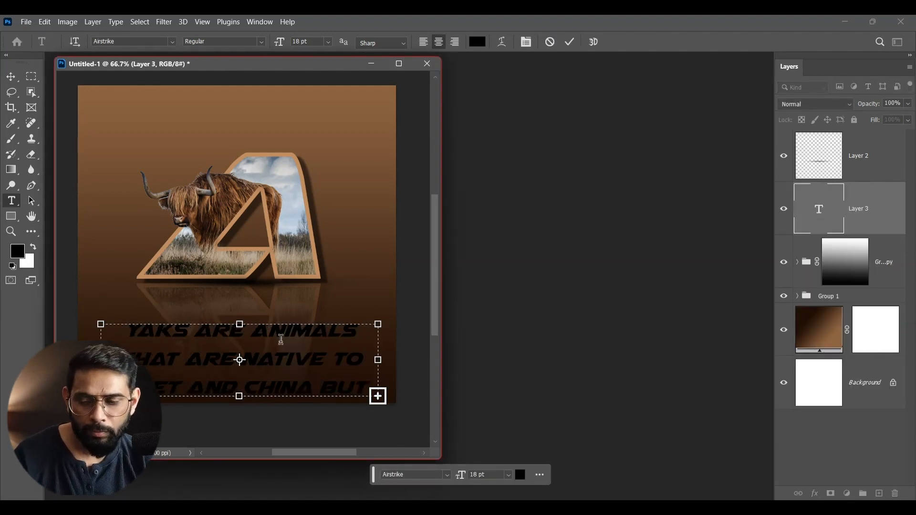
- Set the whole yak paragraph to the abeatbyKai font at 6 pt and shift it slightly left
{"action": "key", "text": "ctrl+a"}
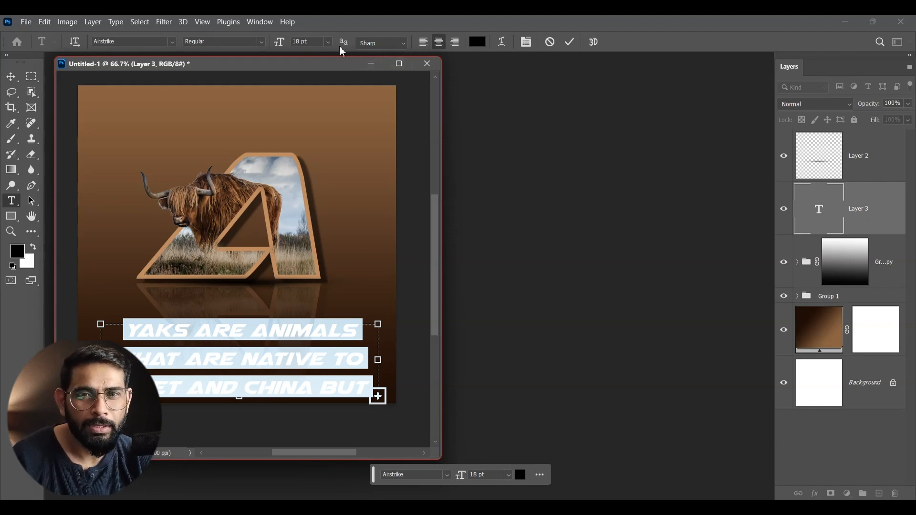
{"action": "left_click", "coordinate": [328, 43]}
{"action": "left_click", "coordinate": [318, 71]}
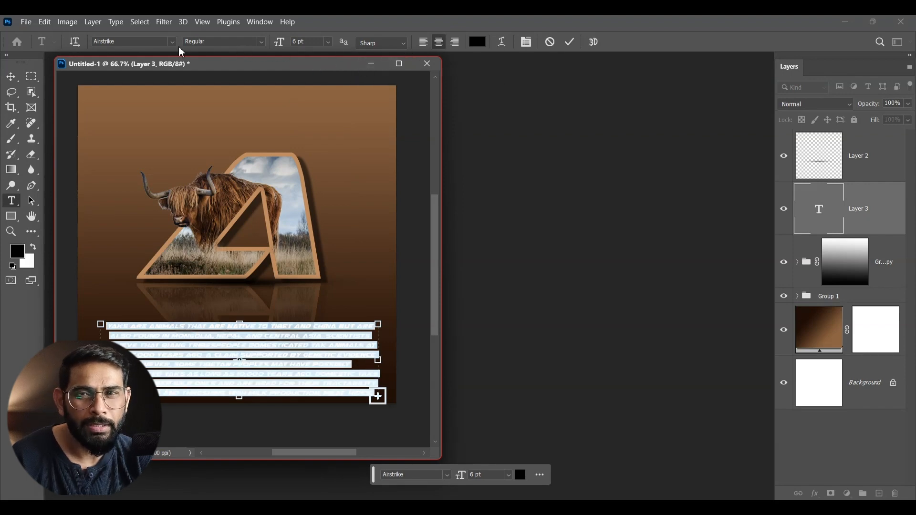
{"action": "left_click", "coordinate": [172, 41]}
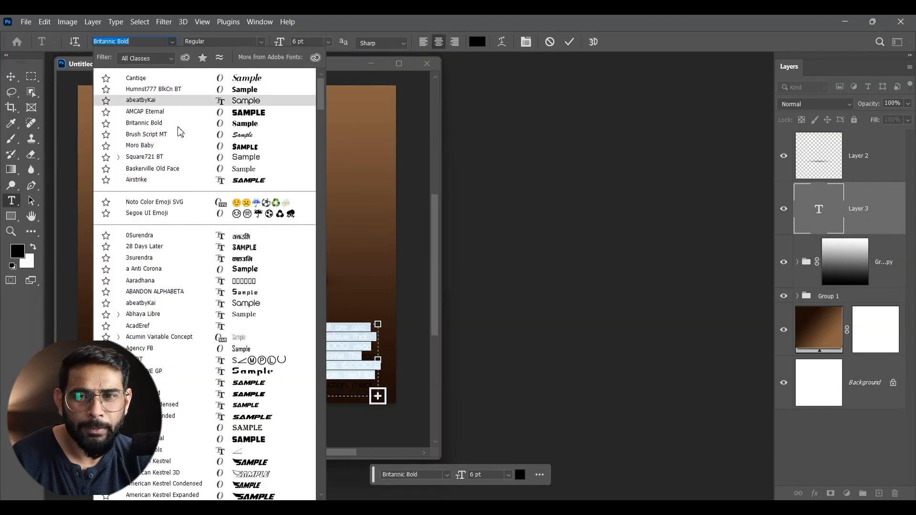
{"action": "left_click", "coordinate": [179, 100]}
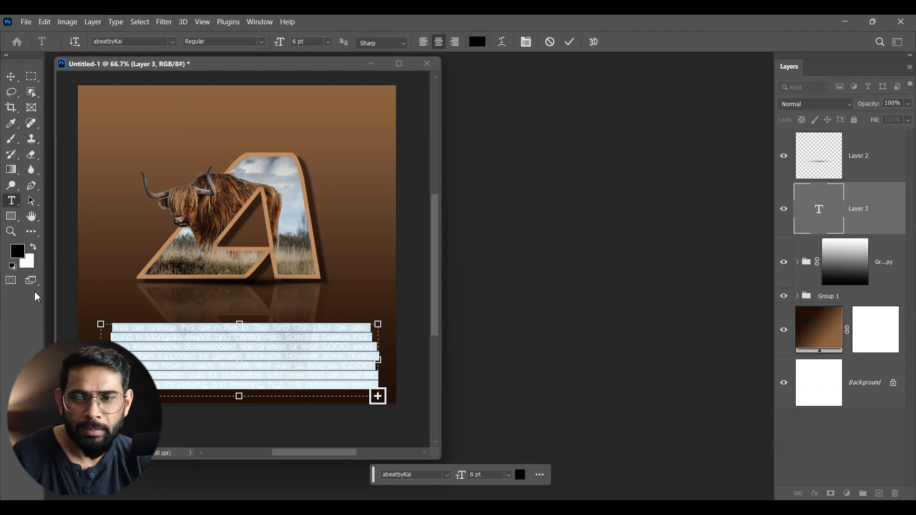
{"action": "left_click", "coordinate": [10, 76]}
{"action": "left_click_drag", "start_coordinate": [266, 364], "coordinate": [242, 365]}
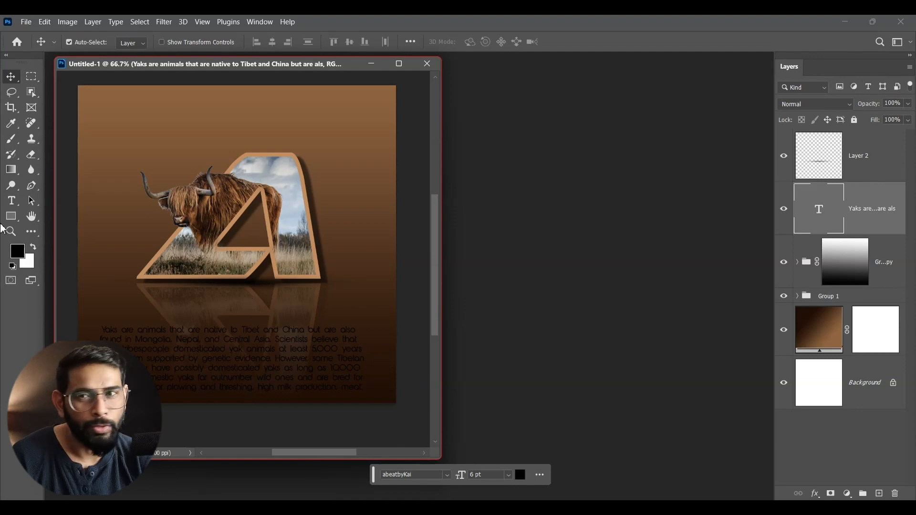
- Set the yak paragraph's text color to white (ffffff)
{"action": "left_click", "coordinate": [12, 200]}
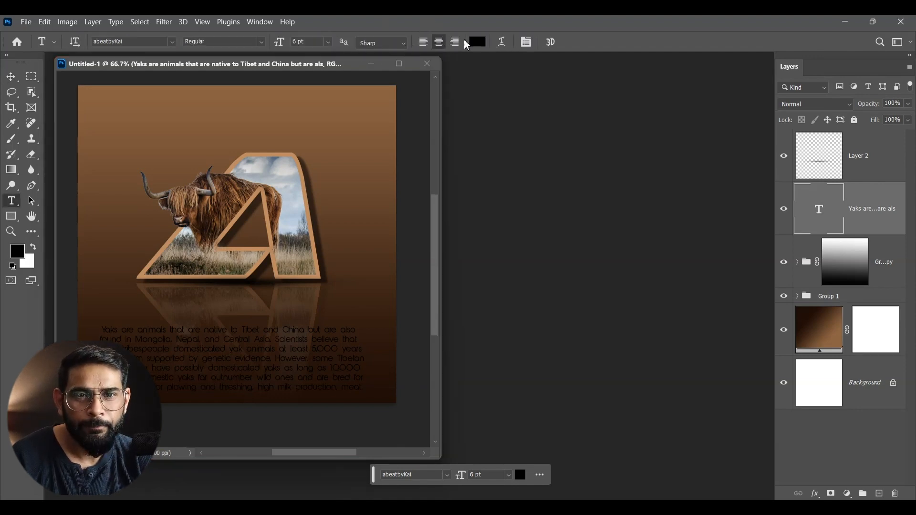
{"action": "left_click", "coordinate": [477, 42]}
{"action": "left_click", "coordinate": [422, 219]}
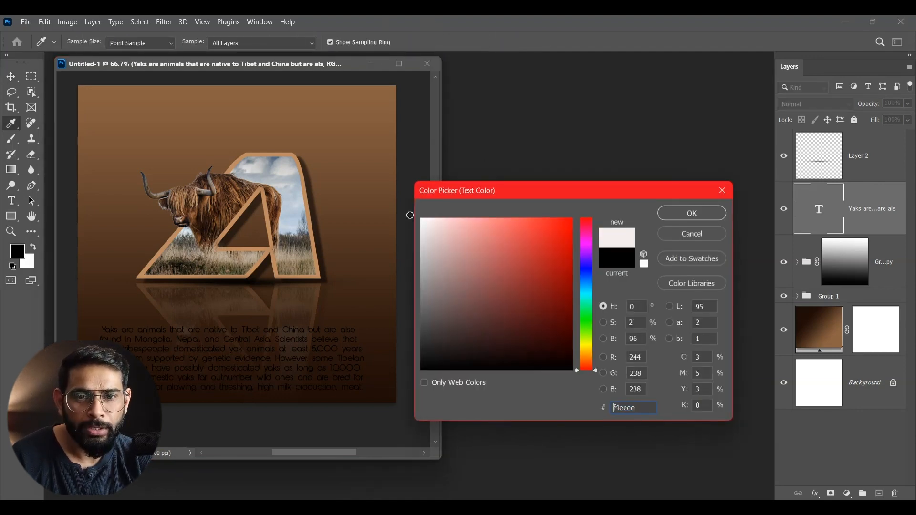
{"action": "left_click", "coordinate": [692, 213]}
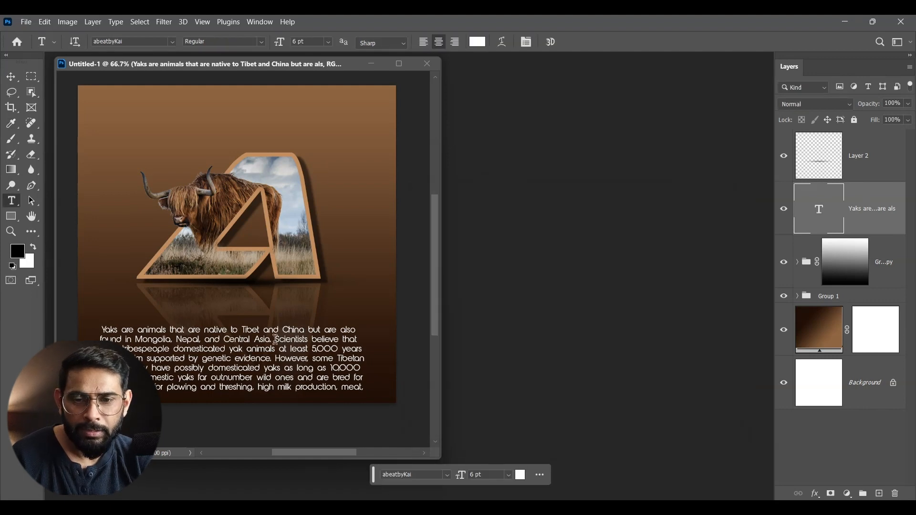
- Enlarge the paragraph's opening word "Yaks" to 10 pt and nudge the text block slightly up and left
{"action": "left_click_drag", "start_coordinate": [123, 333], "coordinate": [110, 332]}
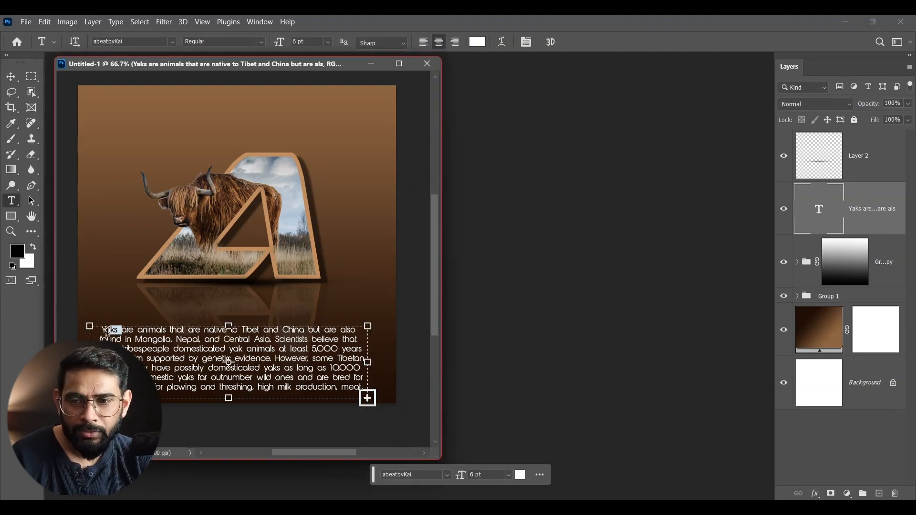
{"action": "left_click", "coordinate": [328, 42]}
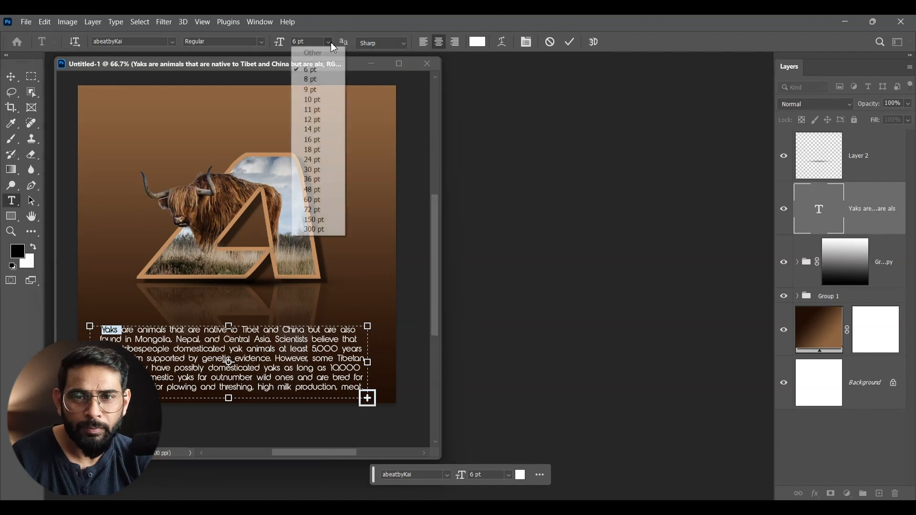
{"action": "left_click", "coordinate": [328, 101]}
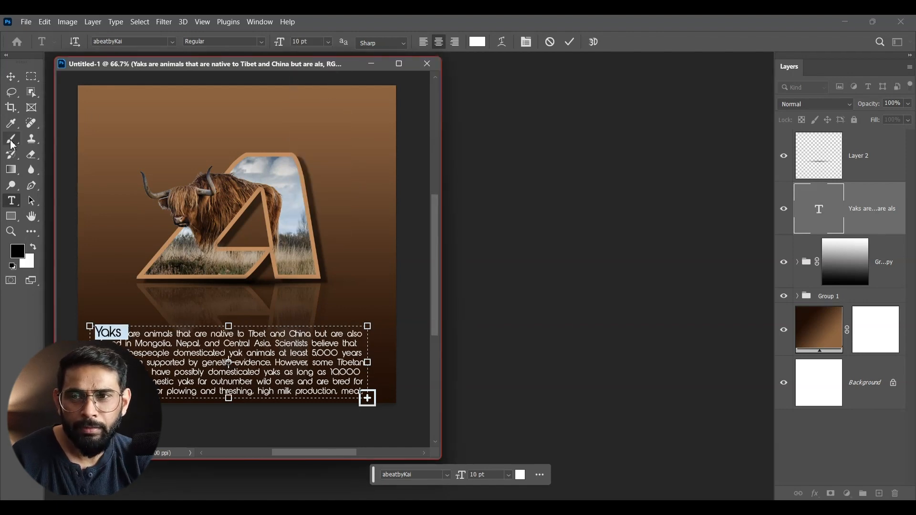
{"action": "left_click", "coordinate": [11, 77]}
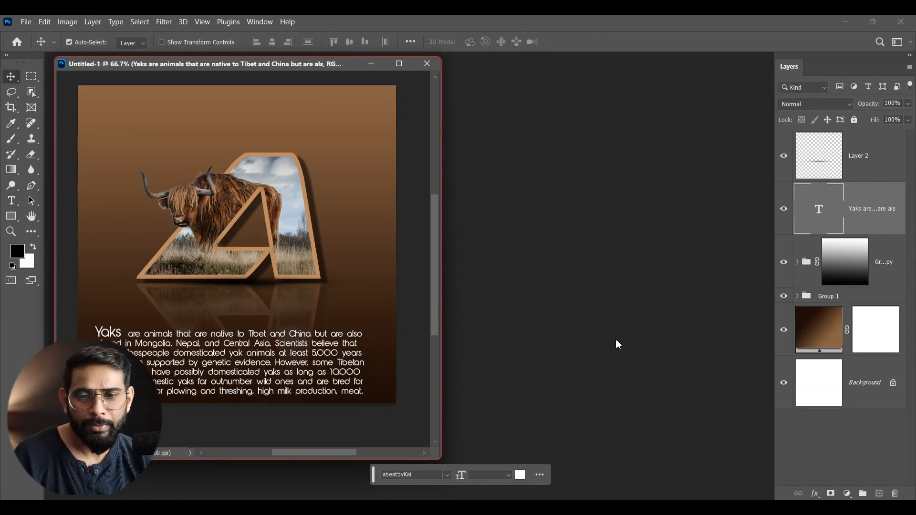
{"action": "left_click_drag", "start_coordinate": [296, 374], "coordinate": [293, 372]}
- Set the text layer's opacity to 40% and recolor the paragraph light peach (ffd6b7), starting from the background brown
{"action": "key", "text": "4"}
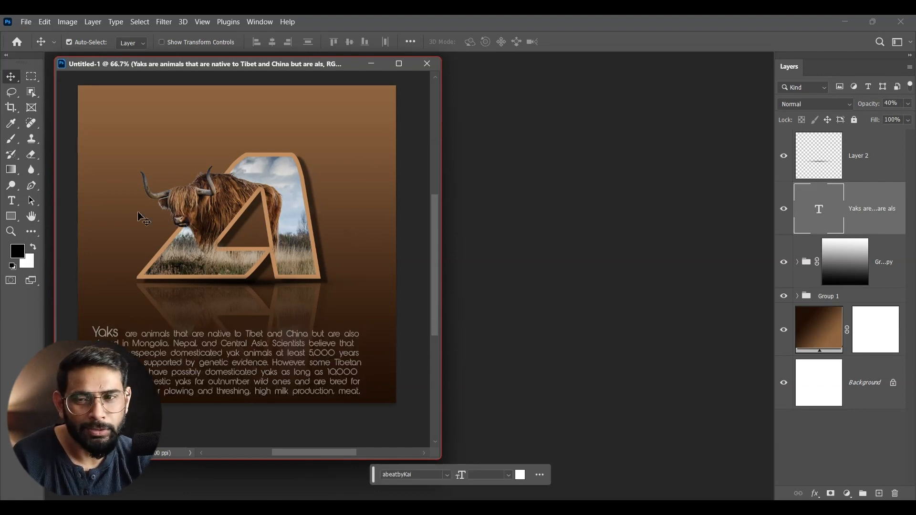
{"action": "left_click", "coordinate": [12, 200]}
{"action": "left_click", "coordinate": [477, 42]}
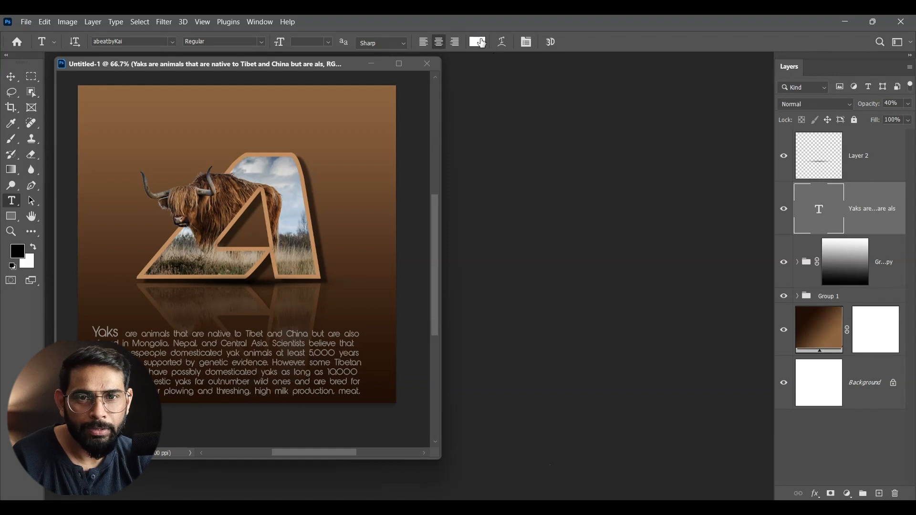
{"action": "left_click", "coordinate": [360, 129]}
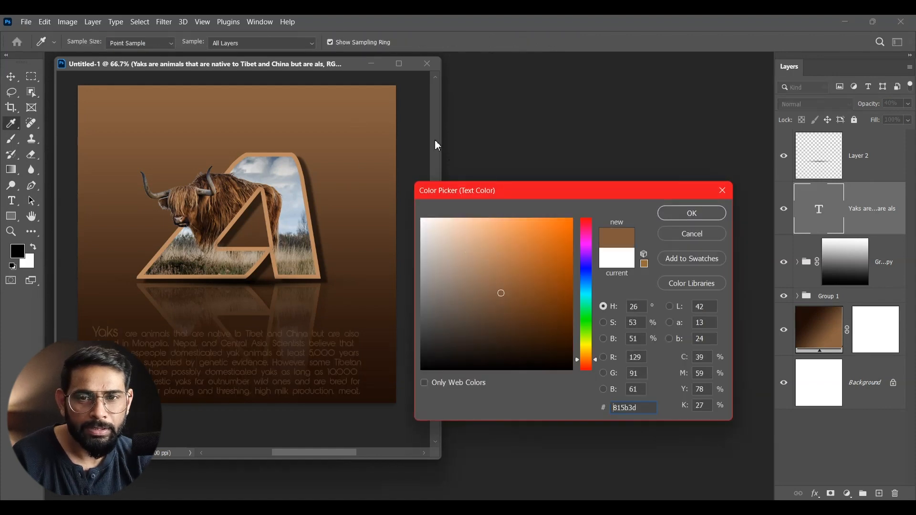
{"action": "left_click", "coordinate": [125, 91]}
{"action": "mouse_move", "coordinate": [500, 273]}
{"action": "left_mouse_down"}
{"action": "mouse_move", "coordinate": [514, 214]}
{"action": "mouse_move", "coordinate": [464, 219]}
{"action": "left_mouse_up"}
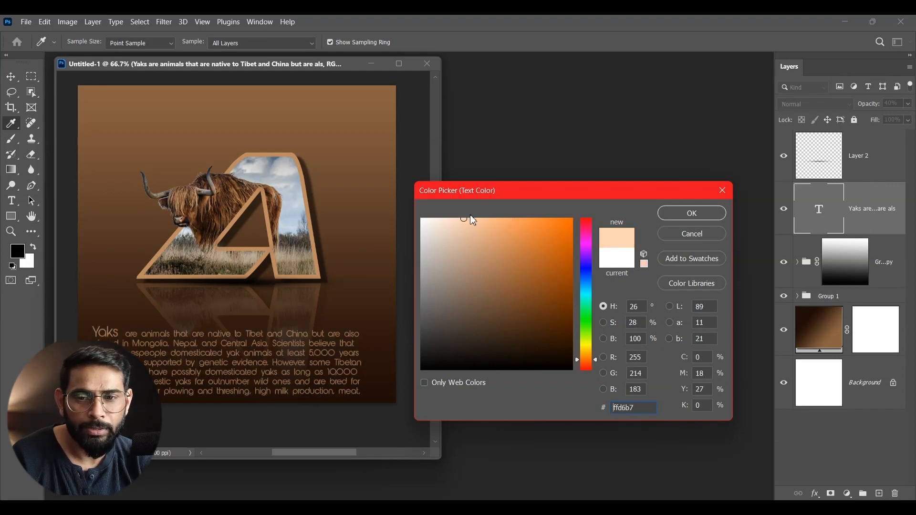
{"action": "left_click", "coordinate": [671, 214]}
- Raise the text layer's opacity to 80% and move the paragraph right to center it under the letter
{"action": "left_click", "coordinate": [909, 104]}
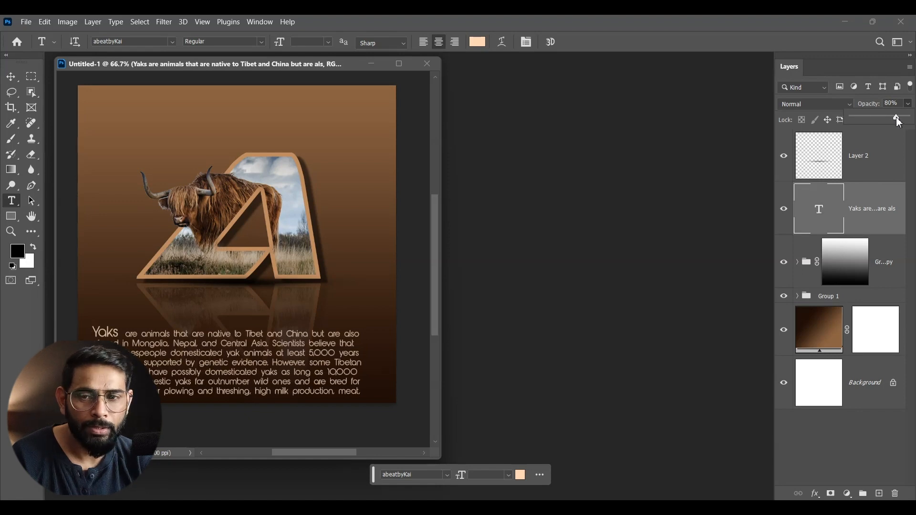
{"action": "left_click", "coordinate": [11, 77]}
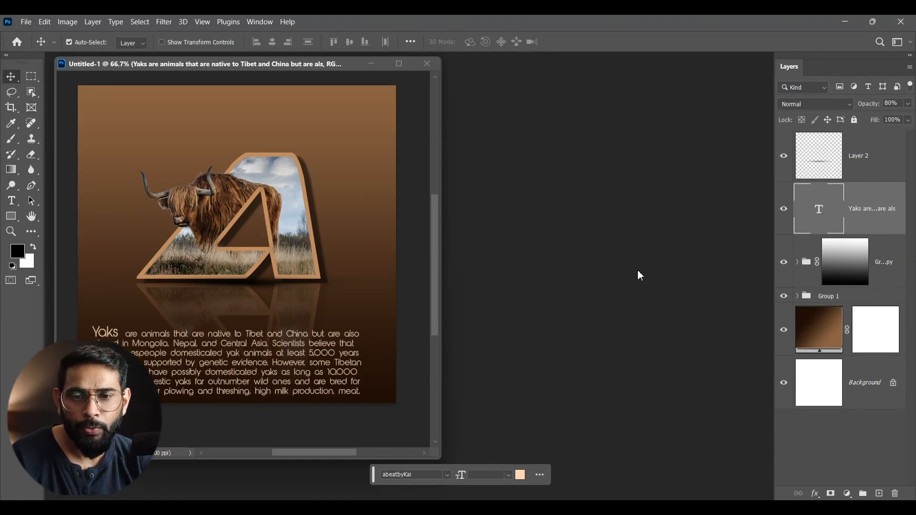
{"action": "left_click_drag", "start_coordinate": [304, 359], "coordinate": [316, 358]}
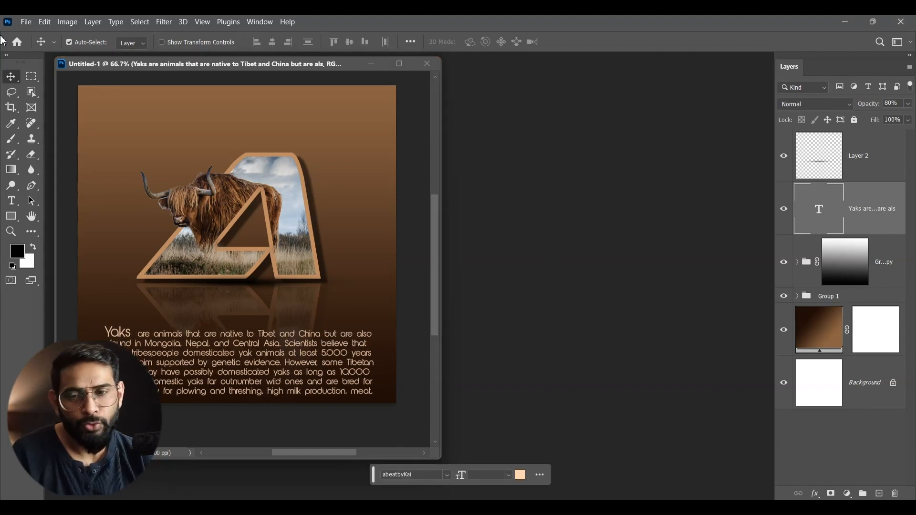
- Recolor only the opening word "Yaks" white (ffffff)
{"action": "double_click", "coordinate": [125, 340]}
{"action": "left_click_drag", "start_coordinate": [131, 336], "coordinate": [108, 335]}
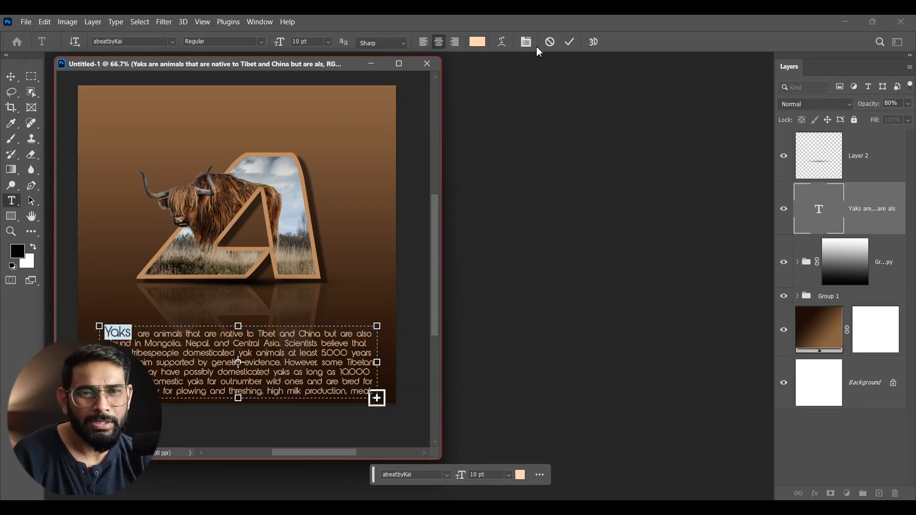
{"action": "left_click", "coordinate": [478, 42]}
{"action": "left_click_drag", "start_coordinate": [515, 253], "coordinate": [409, 215]}
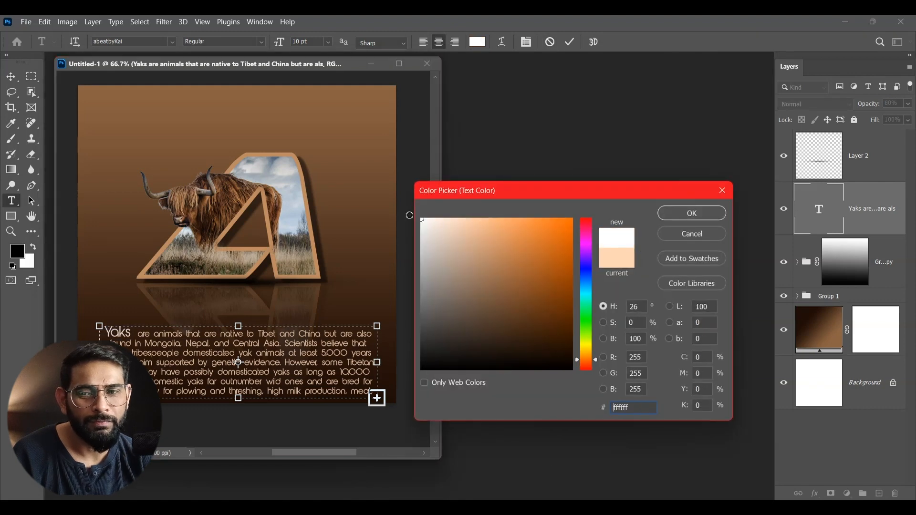
{"action": "left_click", "coordinate": [691, 213]}
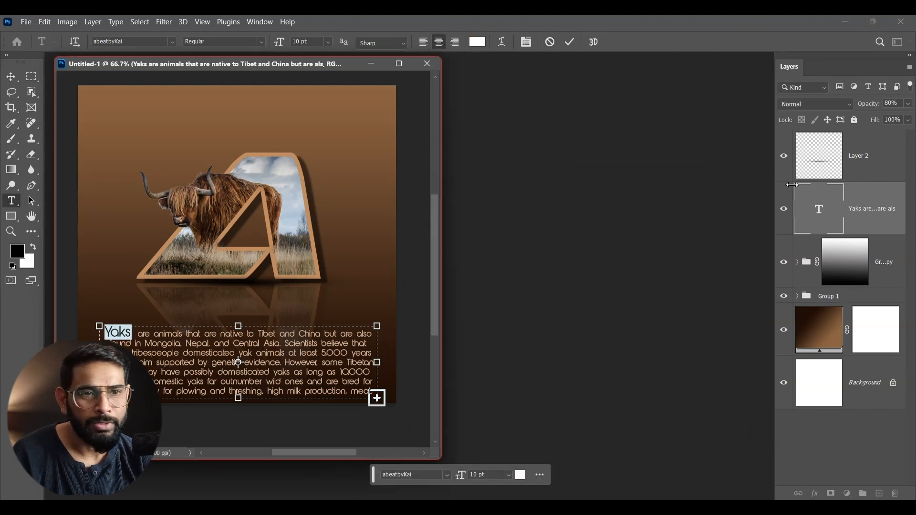
- Raise the yak text layer's opacity to 100%
{"action": "left_click", "coordinate": [909, 104]}
{"action": "left_click_drag", "start_coordinate": [896, 118], "coordinate": [915, 118]}
{"action": "left_click", "coordinate": [11, 81]}
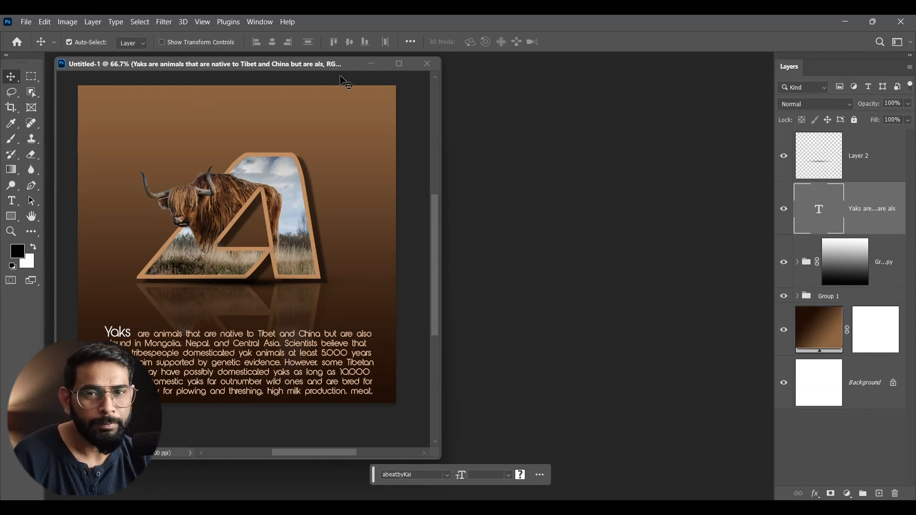
- Minimize the finished design and create a new 1000 x 1000 px, 300 ppi RGB document with a white background
{"action": "left_click", "coordinate": [371, 64]}
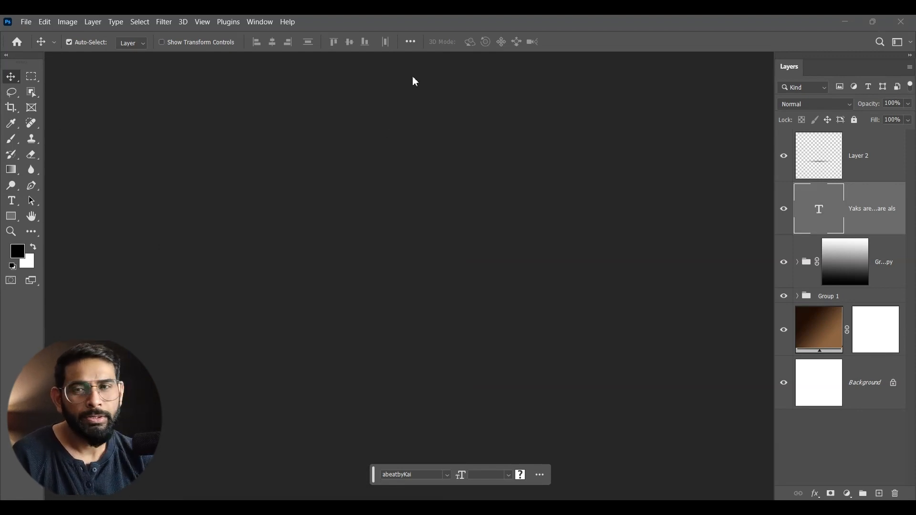
{"action": "left_click", "coordinate": [28, 22]}
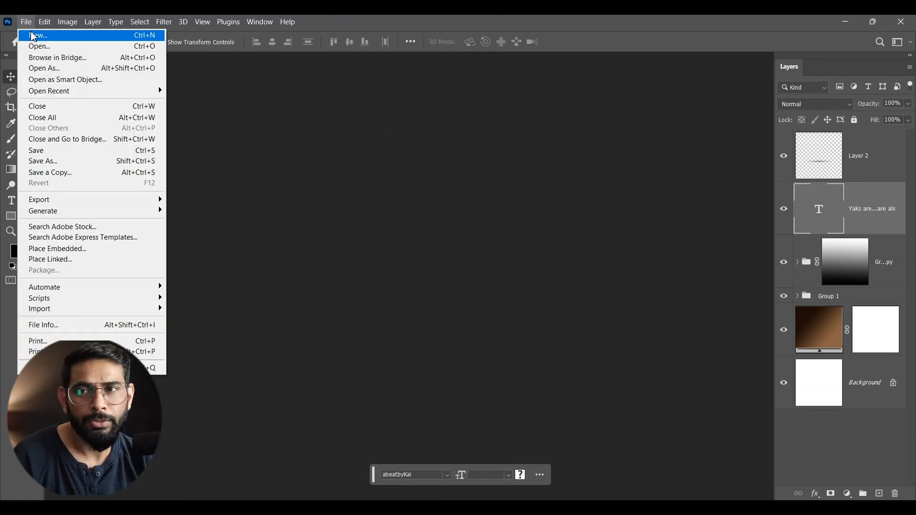
{"action": "left_click", "coordinate": [37, 35]}
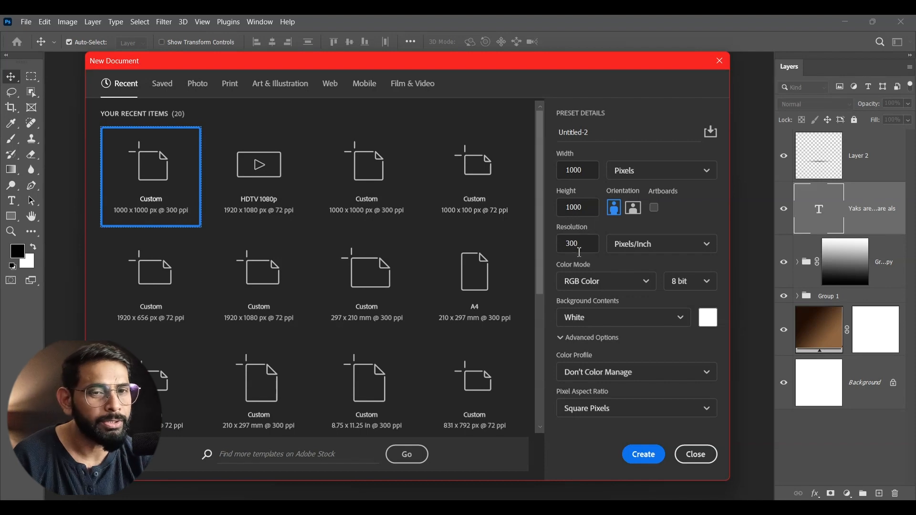
{"action": "left_click", "coordinate": [656, 456]}
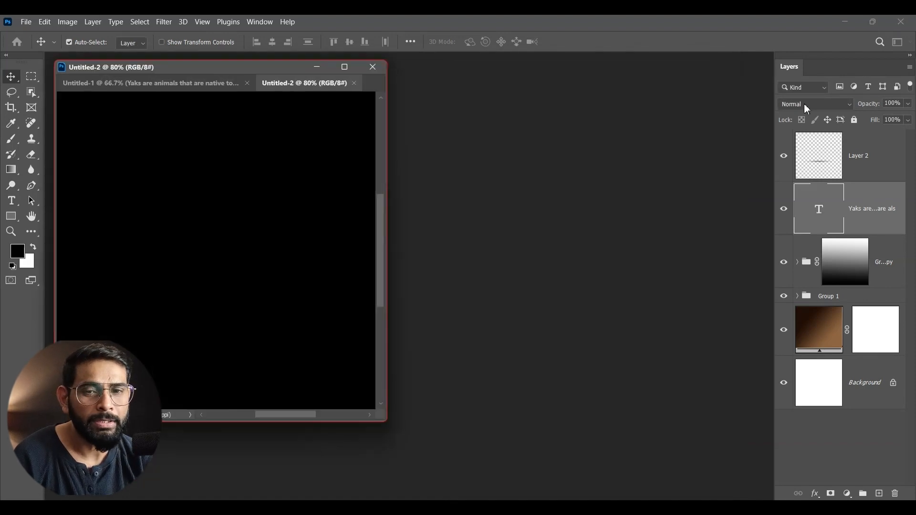
- Float the new Untitled-2 document in its own window and enlarge that window around the whole canvas
{"action": "left_click_drag", "start_coordinate": [301, 89], "coordinate": [184, 75]}
{"action": "left_click", "coordinate": [372, 67]}
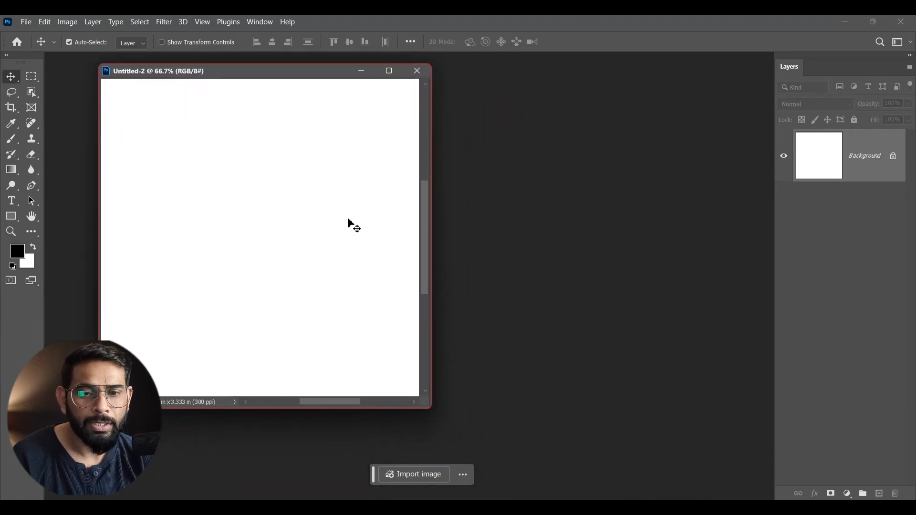
{"action": "left_click_drag", "start_coordinate": [425, 400], "coordinate": [568, 481]}
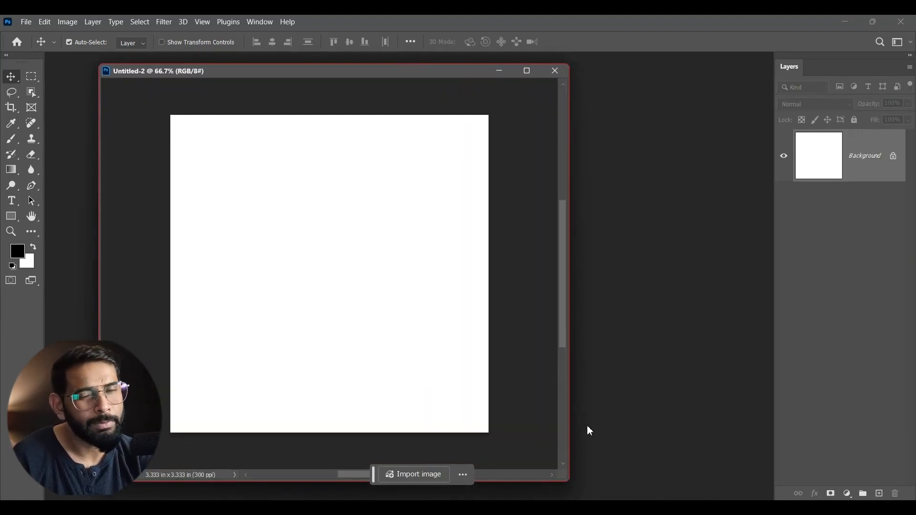
- Add a black letter "A" on the blank canvas and set its font to Airstrike
{"action": "left_click", "coordinate": [11, 201]}
{"action": "left_click", "coordinate": [277, 280]}
{"action": "type", "text": "A"}
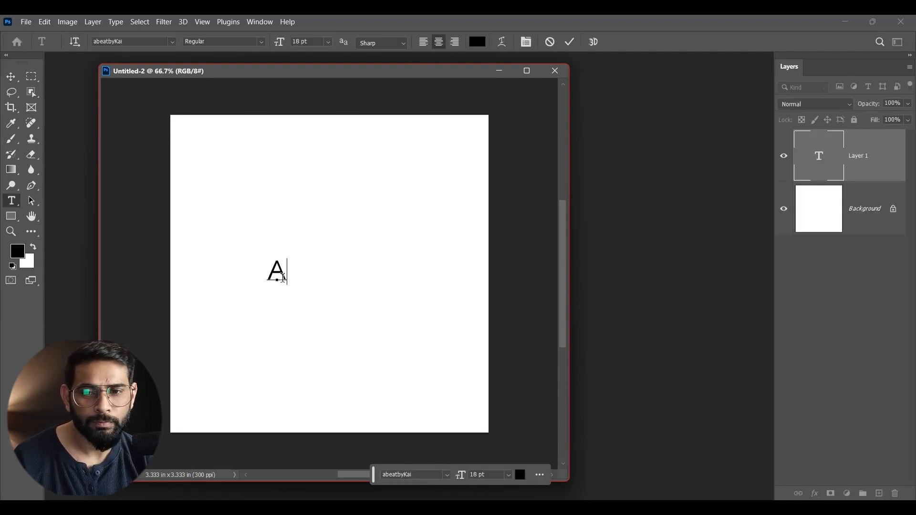
{"action": "left_click_drag", "start_coordinate": [284, 278], "coordinate": [264, 277]}
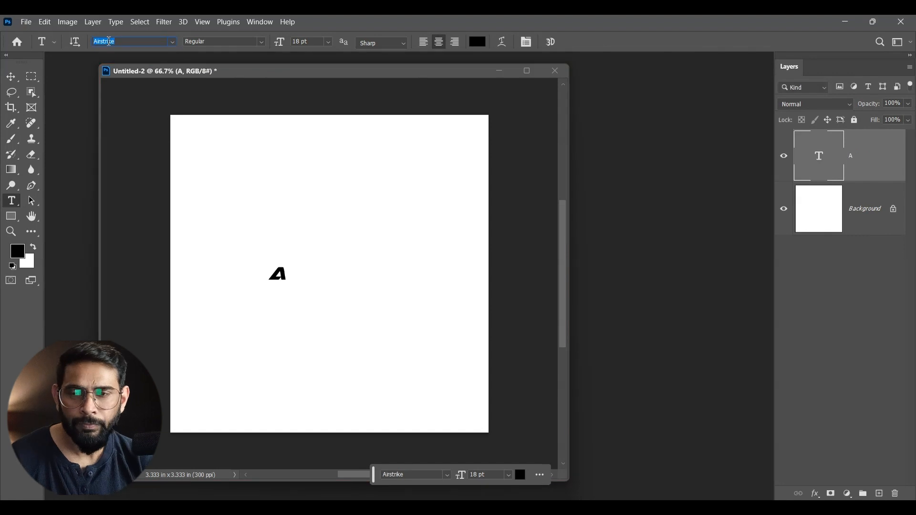
- Scale the letter A up to about 187 pt with Free Transform and place it in the canvas's upper middle
{"action": "left_click", "coordinate": [7, 77]}
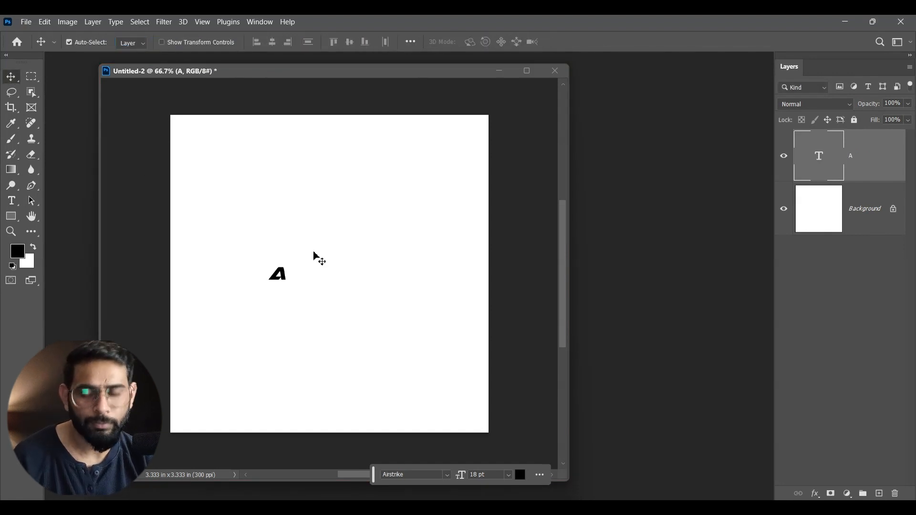
{"action": "key", "text": "ctrl+t"}
{"action": "left_click_drag", "start_coordinate": [291, 286], "coordinate": [434, 386]}
{"action": "left_click_drag", "start_coordinate": [407, 312], "coordinate": [376, 262]}
{"action": "mouse_move", "coordinate": [401, 337]}
{"action": "left_mouse_down"}
{"action": "mouse_move", "coordinate": [426, 358]}
{"action": "mouse_move", "coordinate": [399, 313]}
{"action": "mouse_move", "coordinate": [406, 340]}
{"action": "left_mouse_up"}
{"action": "left_click_drag", "start_coordinate": [387, 291], "coordinate": [392, 280]}
{"action": "key", "text": "Return"}
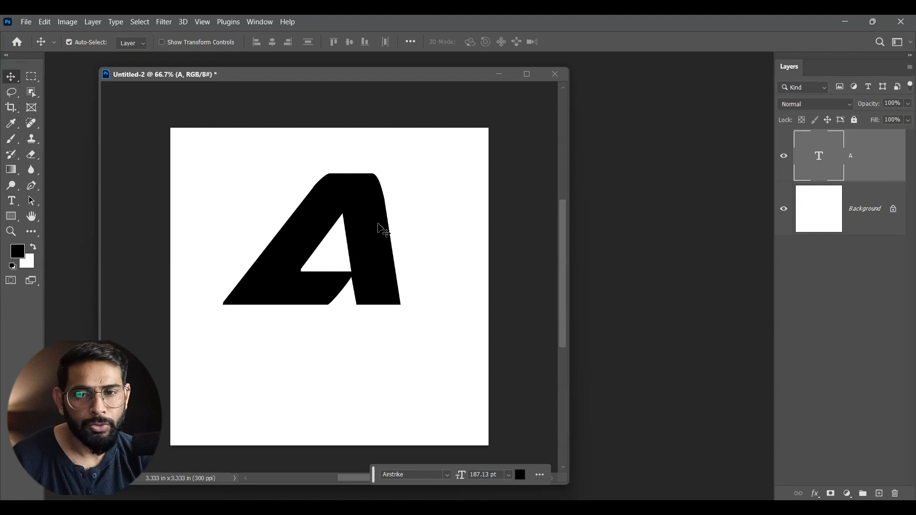
- Nudge the large letter A slightly down and right, and duplicate its text layer
{"action": "left_click_drag", "start_coordinate": [377, 224], "coordinate": [381, 229]}
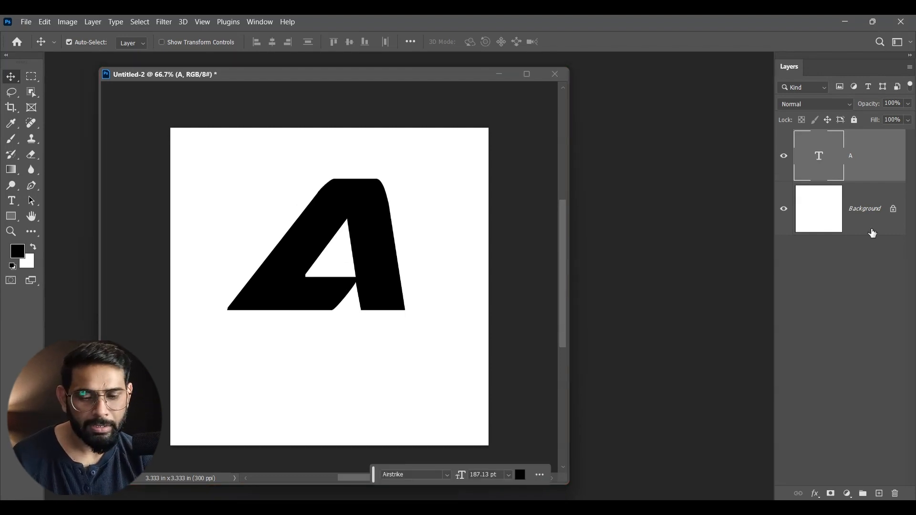
{"action": "key", "text": "ctrl+j"}
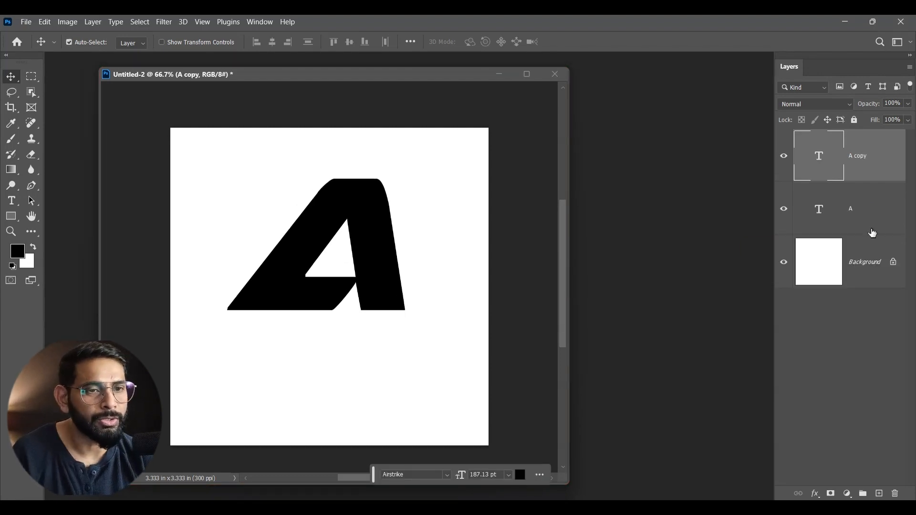
- Set the lower A text layer's color to mid gray 676767
{"action": "left_click", "coordinate": [860, 208]}
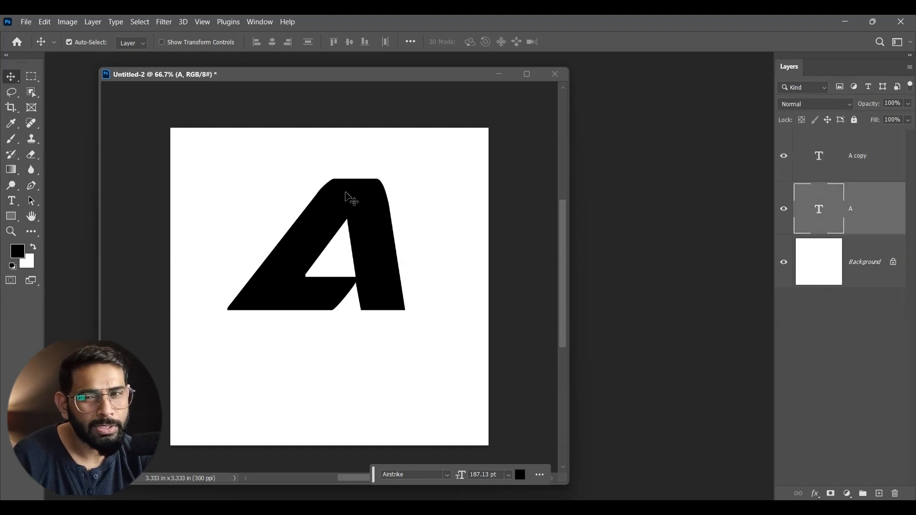
{"action": "left_click", "coordinate": [12, 201]}
{"action": "left_click", "coordinate": [477, 42]}
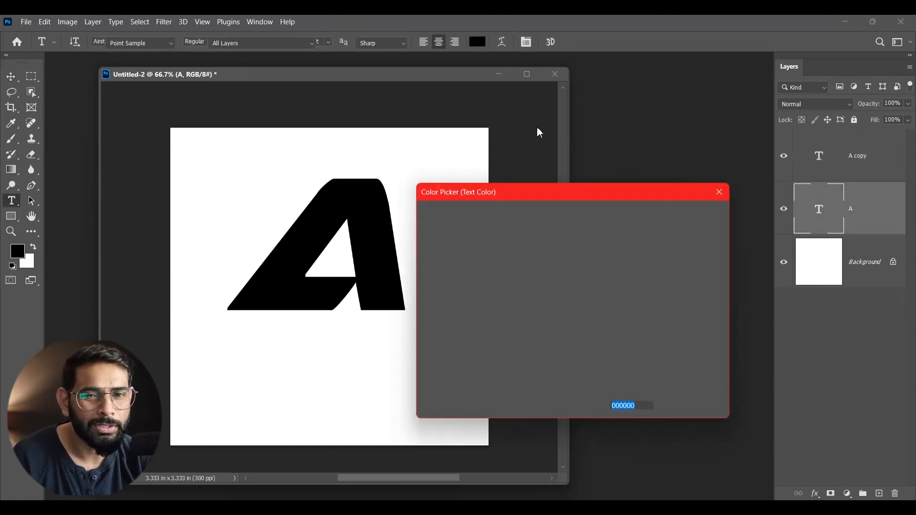
{"action": "mouse_move", "coordinate": [440, 283]}
{"action": "left_mouse_down"}
{"action": "mouse_move", "coordinate": [418, 289]}
{"action": "mouse_move", "coordinate": [412, 310]}
{"action": "left_mouse_up"}
{"action": "left_click", "coordinate": [703, 213]}
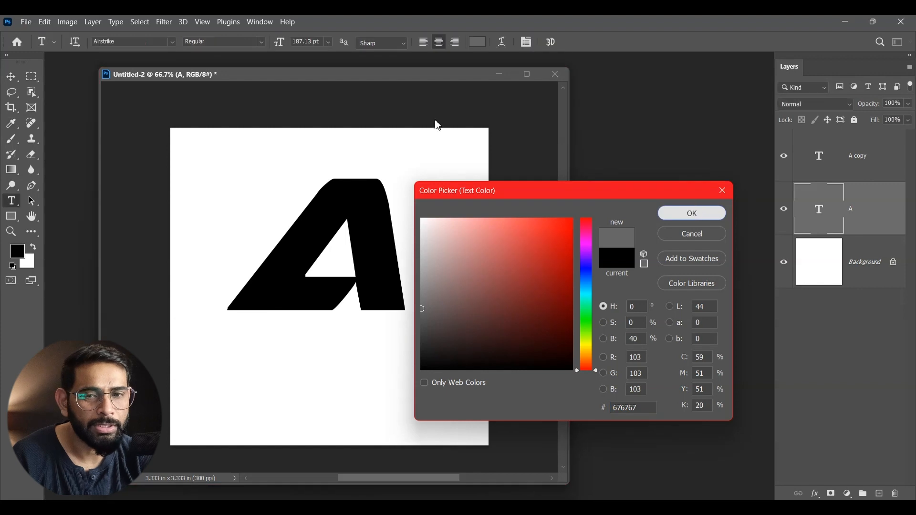
{"action": "left_click", "coordinate": [12, 76]}
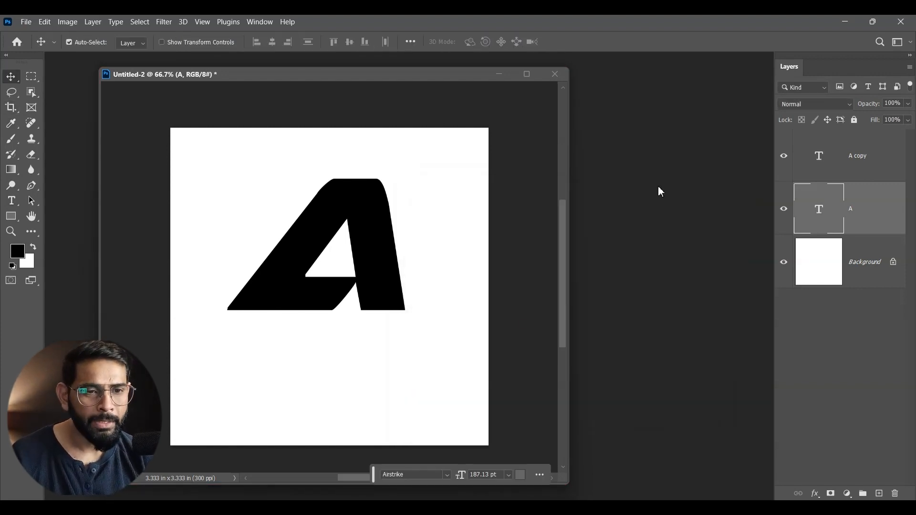
- Select the A copy layer and set the foreground color to a light gray
{"action": "left_click", "coordinate": [874, 165]}
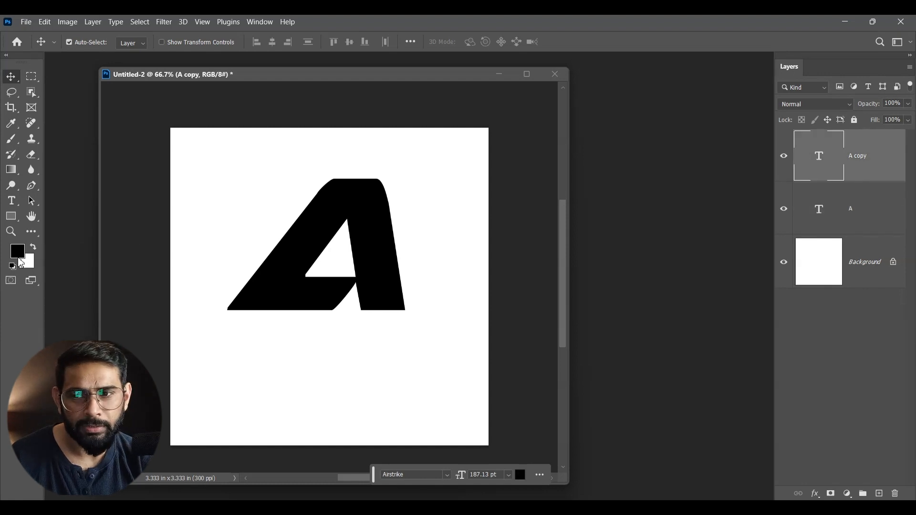
{"action": "left_click", "coordinate": [24, 256]}
{"action": "mouse_move", "coordinate": [471, 288]}
{"action": "left_mouse_down"}
{"action": "mouse_move", "coordinate": [362, 207]}
{"action": "mouse_move", "coordinate": [410, 212]}
{"action": "left_mouse_up"}
{"action": "mouse_move", "coordinate": [462, 250]}
{"action": "left_mouse_down"}
{"action": "mouse_move", "coordinate": [415, 279]}
{"action": "mouse_move", "coordinate": [407, 260]}
{"action": "left_mouse_up"}
{"action": "left_click", "coordinate": [664, 213]}
{"action": "key", "text": "v"}
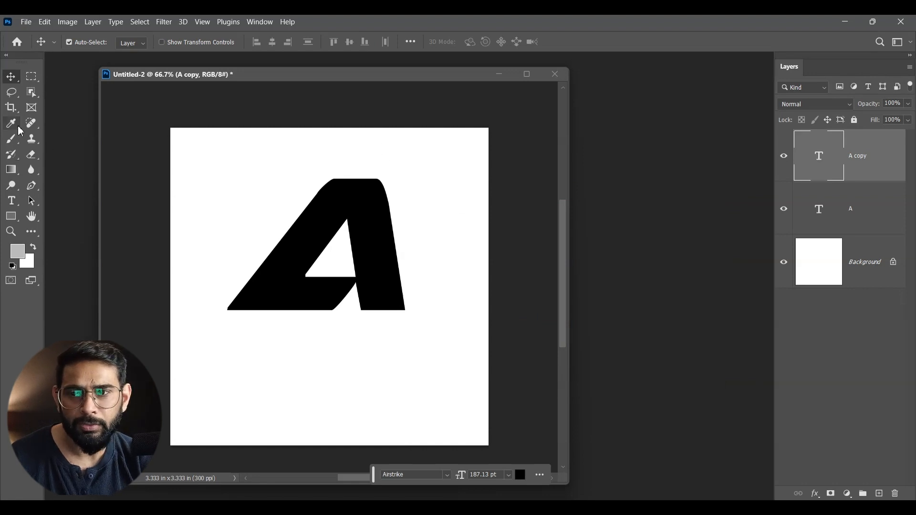
- Set the A copy layer's text color to light gray b6b6b6
{"action": "left_click", "coordinate": [13, 201]}
{"action": "left_click", "coordinate": [474, 42]}
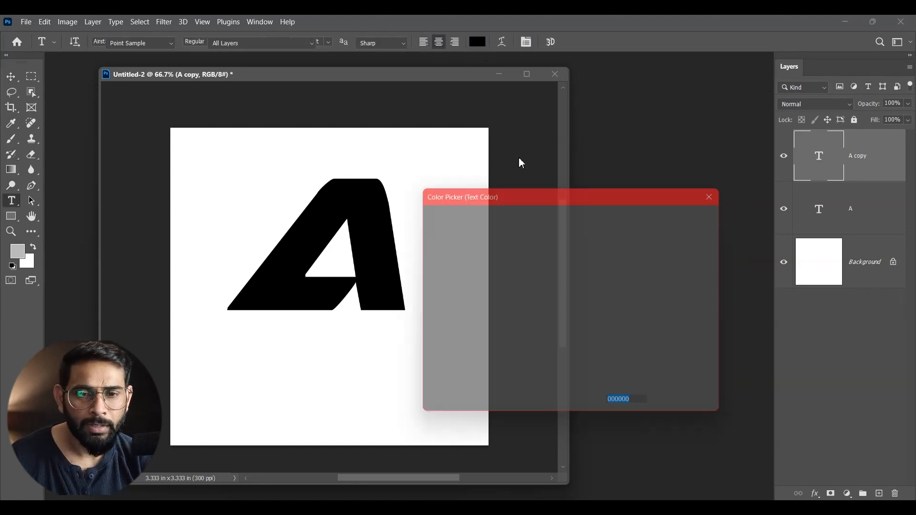
{"action": "type", "text": "ececec"}
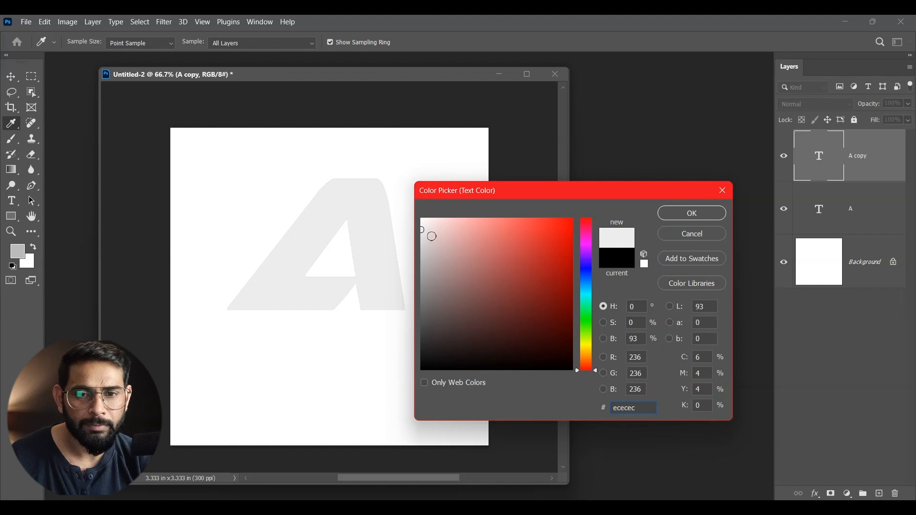
{"action": "left_click", "coordinate": [421, 261]}
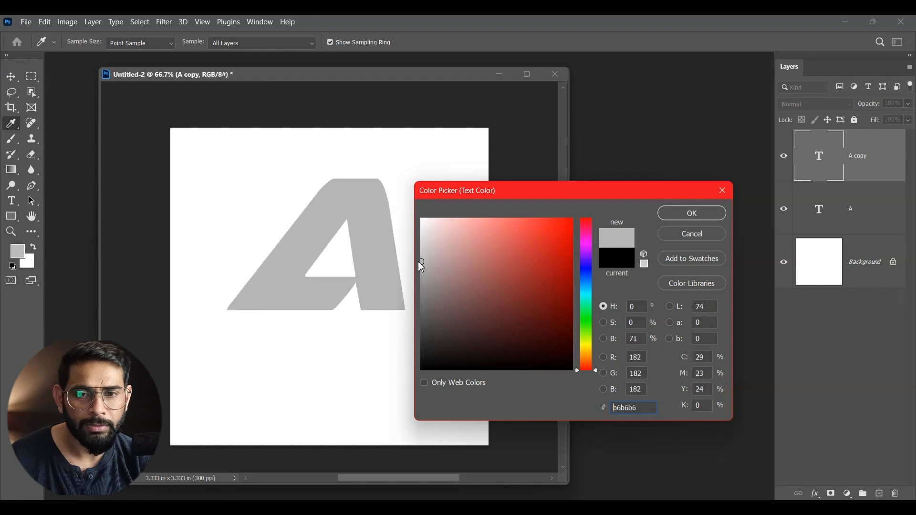
{"action": "left_click", "coordinate": [664, 217]}
{"action": "left_click", "coordinate": [11, 76]}
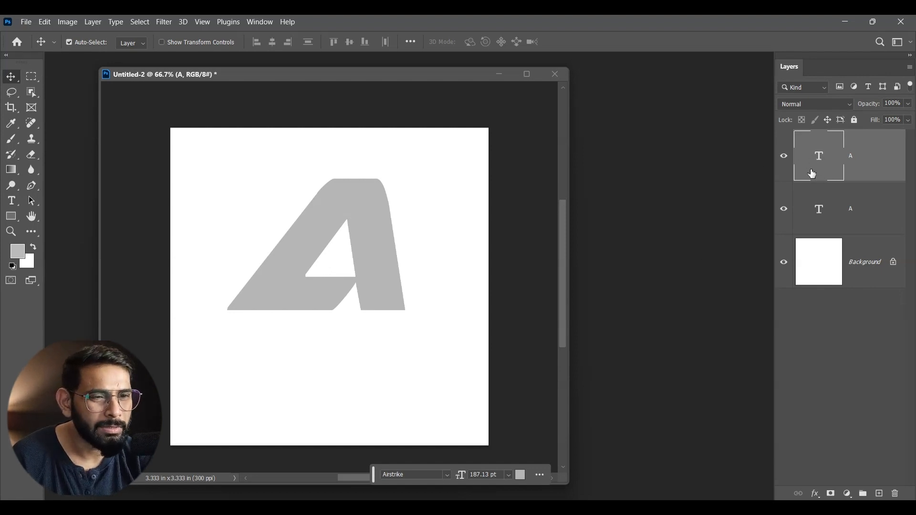
- Set the lower A layer's text color to dark gray 323232
{"action": "left_click", "coordinate": [865, 213]}
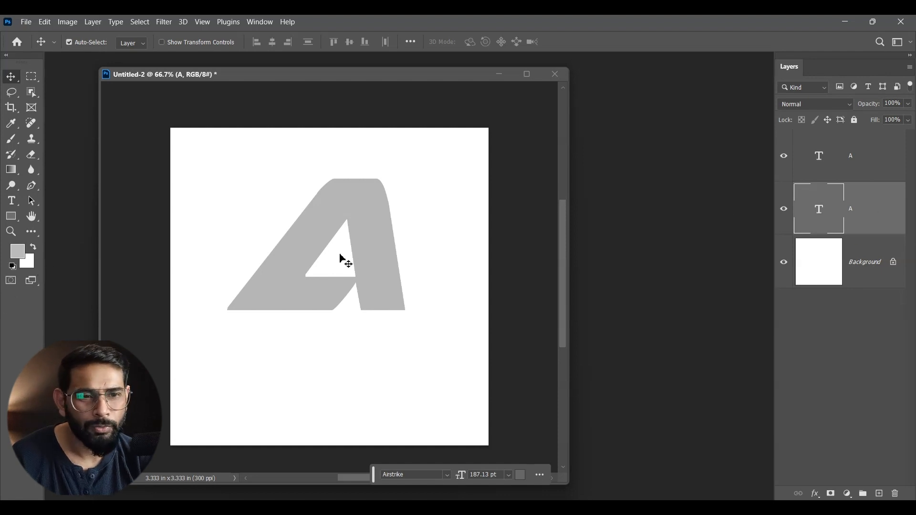
{"action": "left_click", "coordinate": [11, 201]}
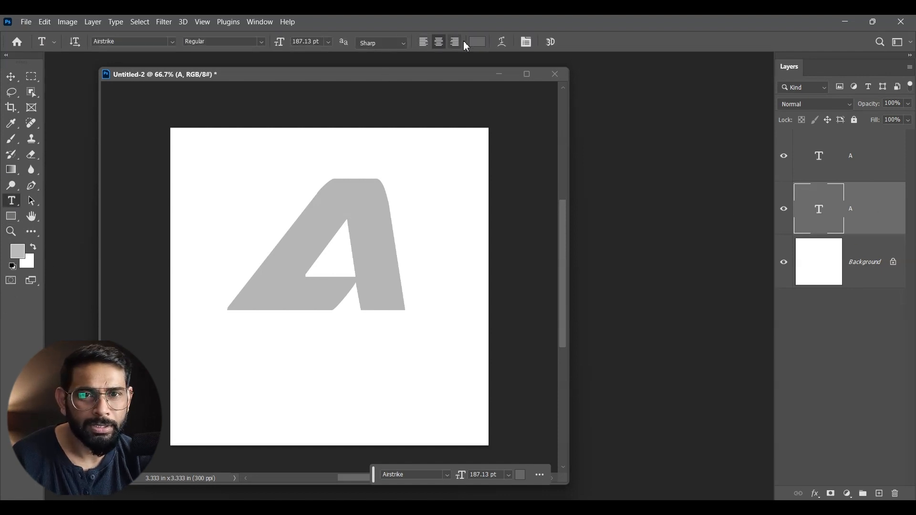
{"action": "left_click", "coordinate": [482, 43]}
{"action": "left_click_drag", "start_coordinate": [456, 257], "coordinate": [422, 340]}
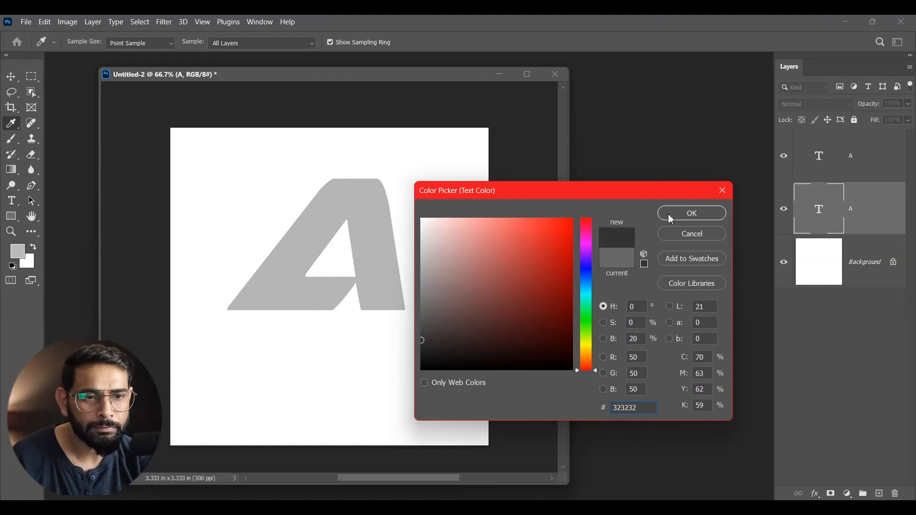
{"action": "left_click", "coordinate": [672, 219]}
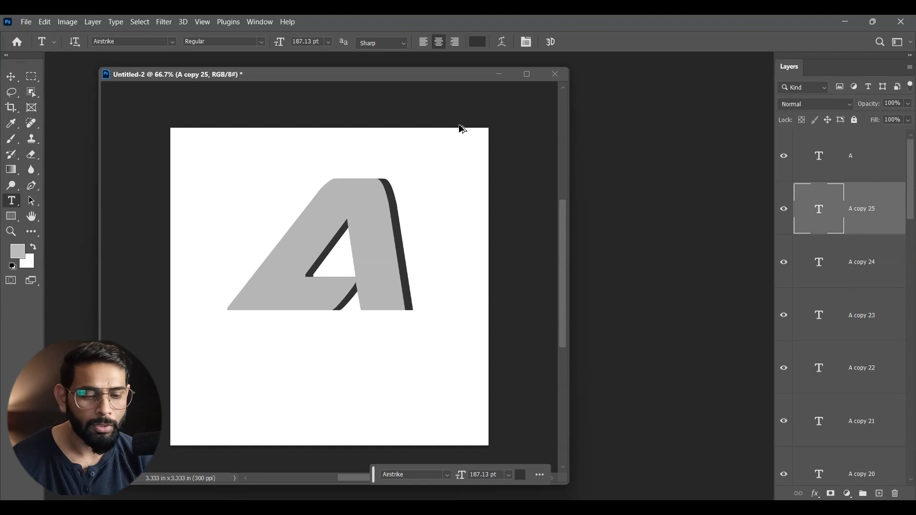
- Duplicate the dark A repeatedly with small nudges to the right, up to A copy 83, to build a thick side extrusion
{"action": "key", "text": "ctrl+alt+Right"}
{"action": "key", "text": "ctrl+alt+Right"}
{"action": "key", "text": "ctrl+alt+Right"}
{"action": "key", "text": "ctrl+alt+Right"}
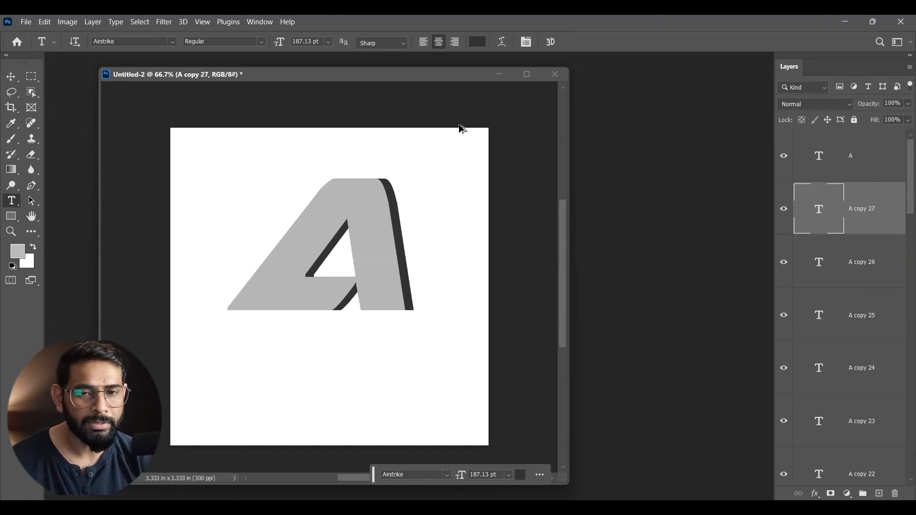
{"action": "key", "text": "ctrl+alt+Right"}
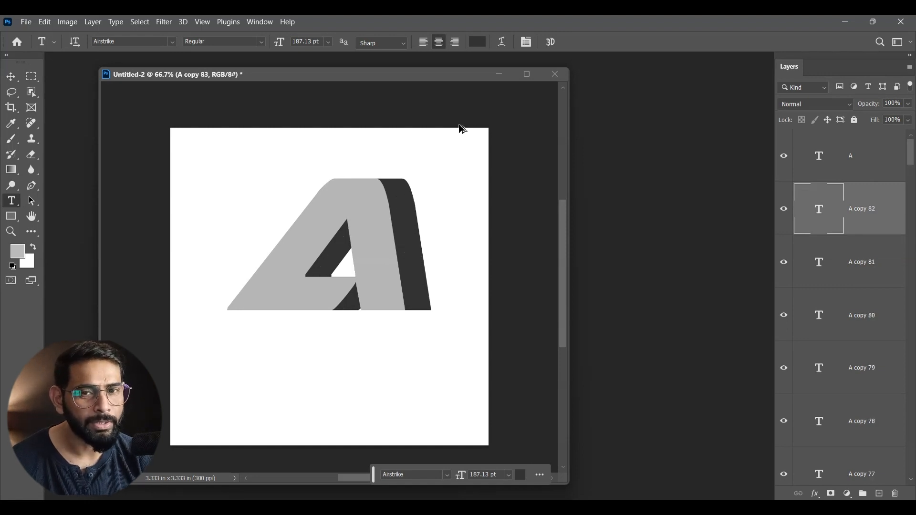
{"action": "key", "text": "ctrl+alt+Right"}
{"action": "key", "text": "ctrl+alt+Right"}
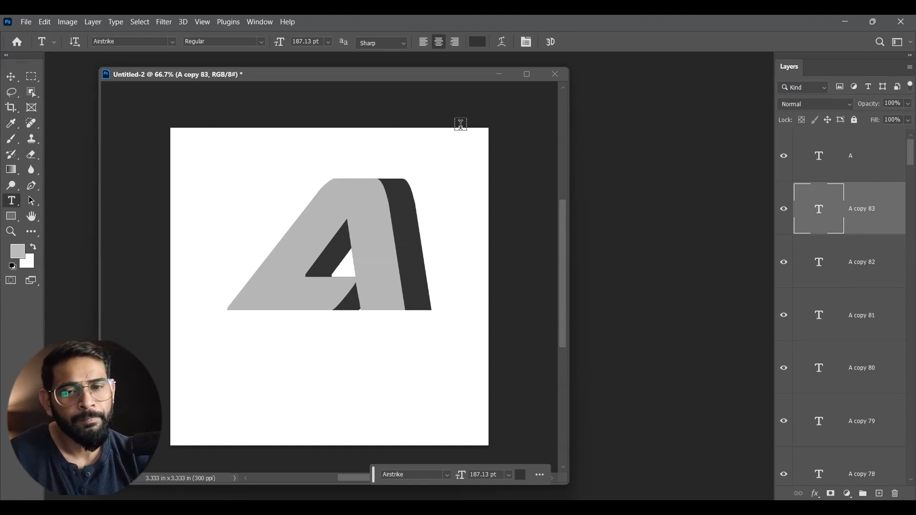
- Group all the dark A layers, from A copy 83 down to the original A, and toggle the group's visibility to check the extrusion
{"action": "left_click", "coordinate": [11, 76]}
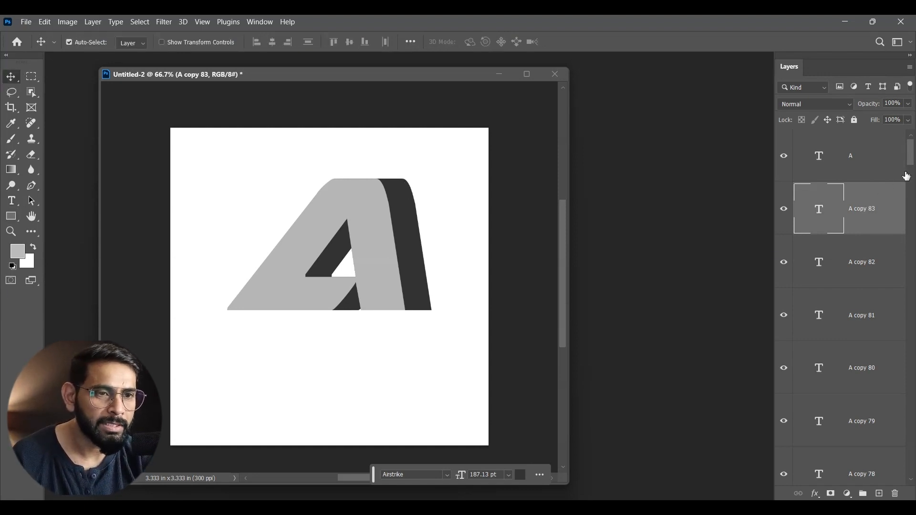
{"action": "left_click_drag", "start_coordinate": [911, 164], "coordinate": [899, 473]}
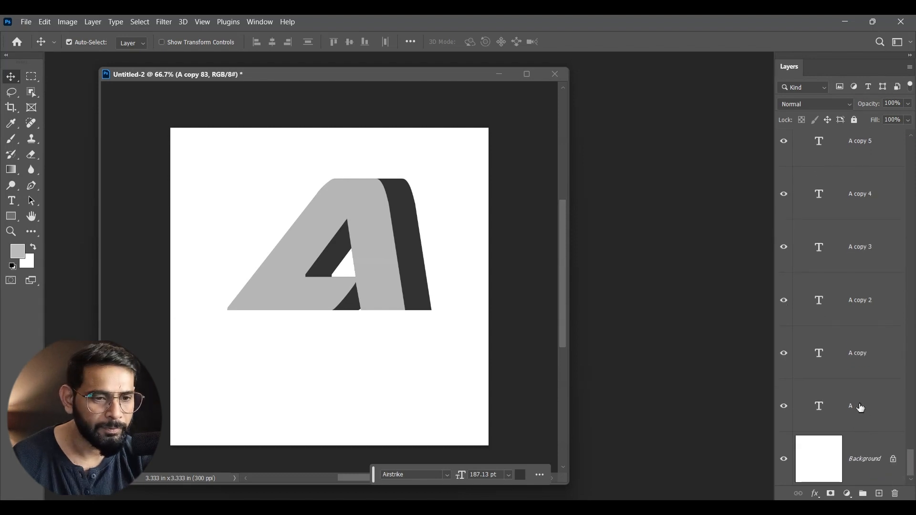
{"action": "left_click", "coordinate": [860, 408], "text": "shift"}
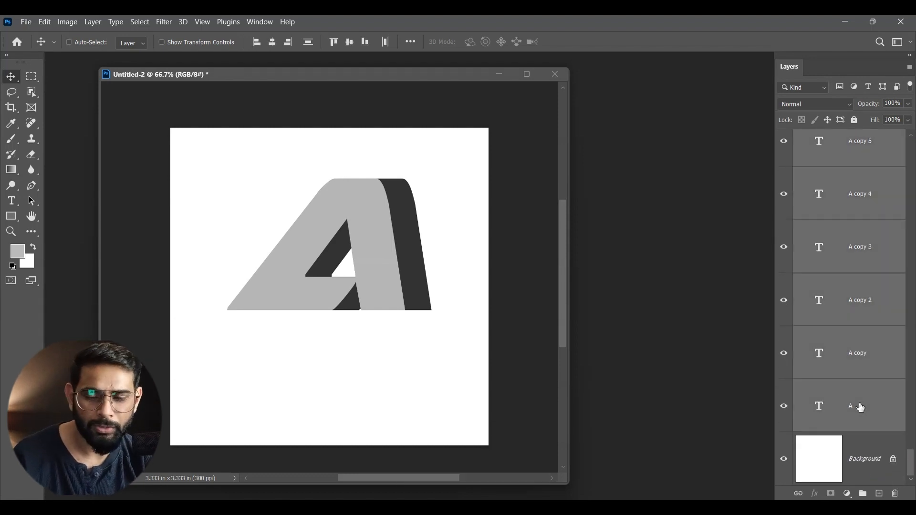
{"action": "key", "text": "ctrl+g"}
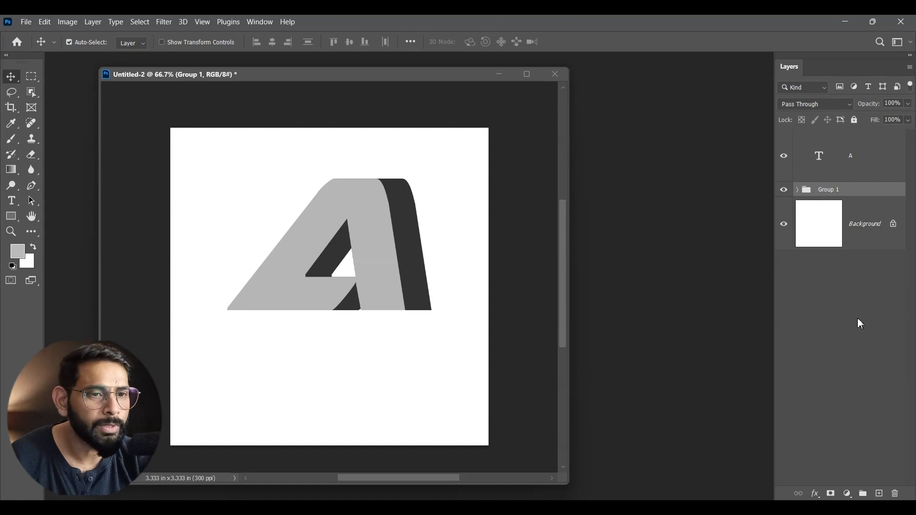
{"action": "left_click", "coordinate": [847, 193]}
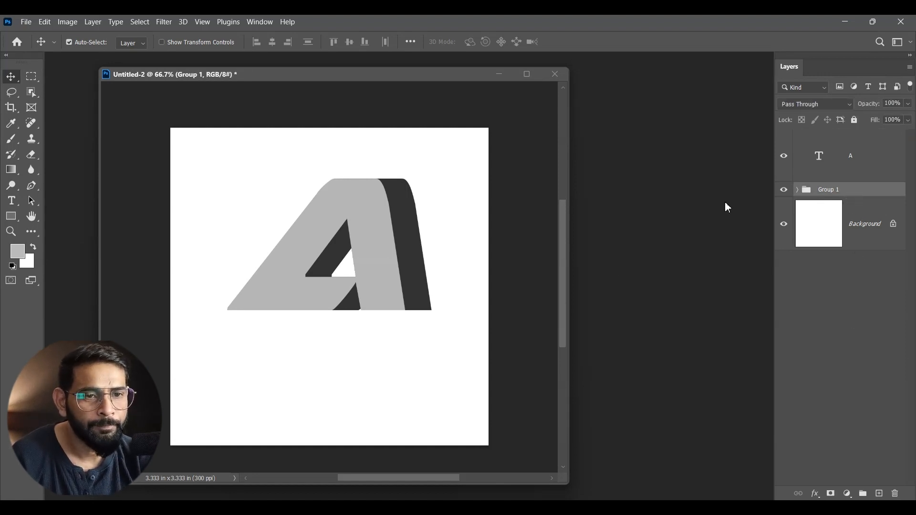
{"action": "left_click", "coordinate": [781, 192]}
{"action": "left_click", "coordinate": [782, 192]}
{"action": "left_click", "coordinate": [782, 192]}
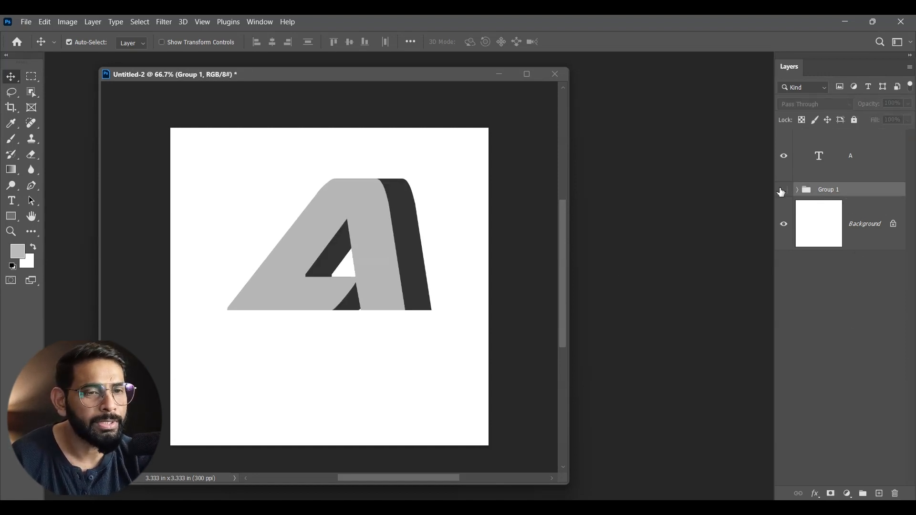
{"action": "left_click", "coordinate": [781, 192]}
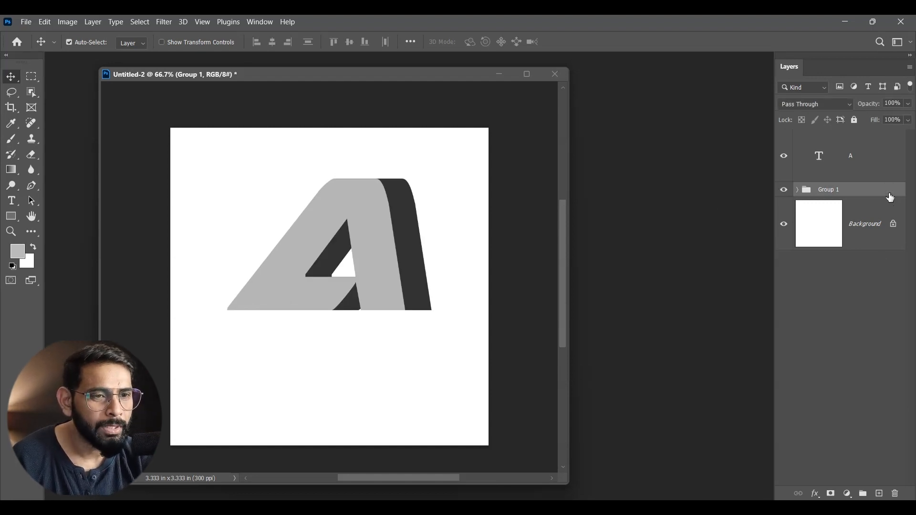
- Copy the fox photo from fox-4893199_1920.jpg into Untitled-2 above the light gray A layer, and close the photo's window
{"action": "left_click", "coordinate": [876, 173]}
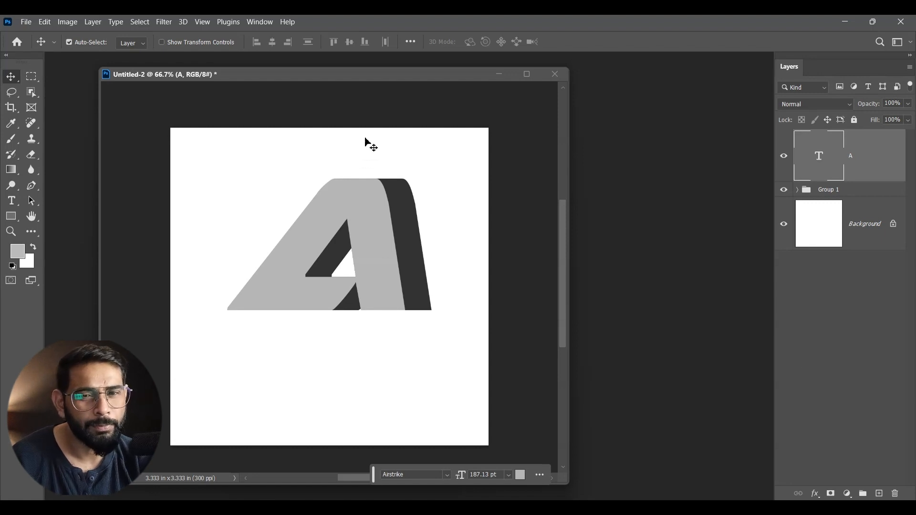
{"action": "left_click_drag", "start_coordinate": [255, 76], "coordinate": [266, 89]}
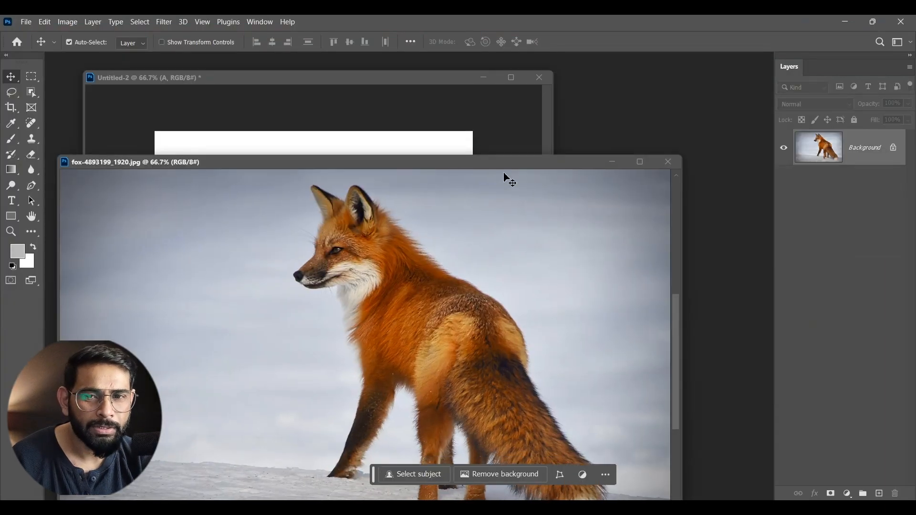
{"action": "scroll", "coordinate": [475, 171], "scroll_direction": "up", "scroll_amount": 1}
{"action": "left_click_drag", "start_coordinate": [485, 165], "coordinate": [756, 75]}
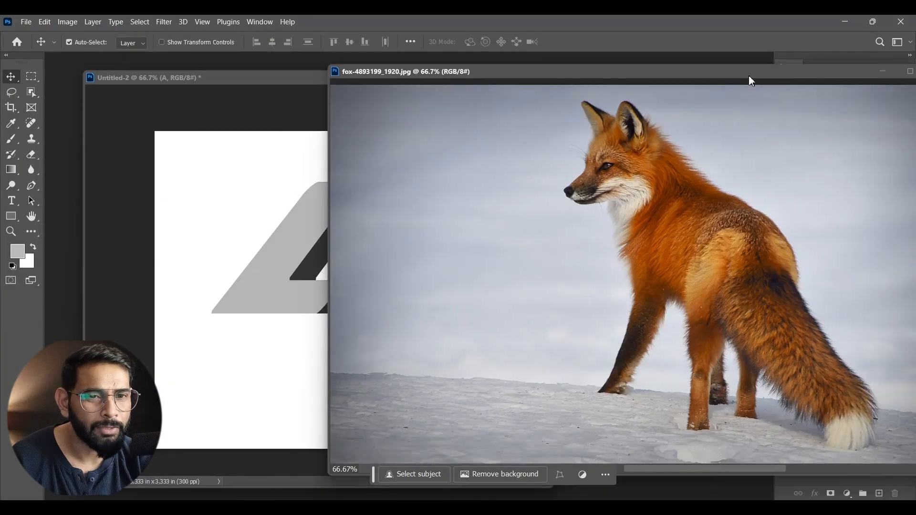
{"action": "left_click_drag", "start_coordinate": [731, 242], "coordinate": [301, 245]}
{"action": "left_click", "coordinate": [767, 88]}
{"action": "left_click_drag", "start_coordinate": [848, 65], "coordinate": [832, 72]}
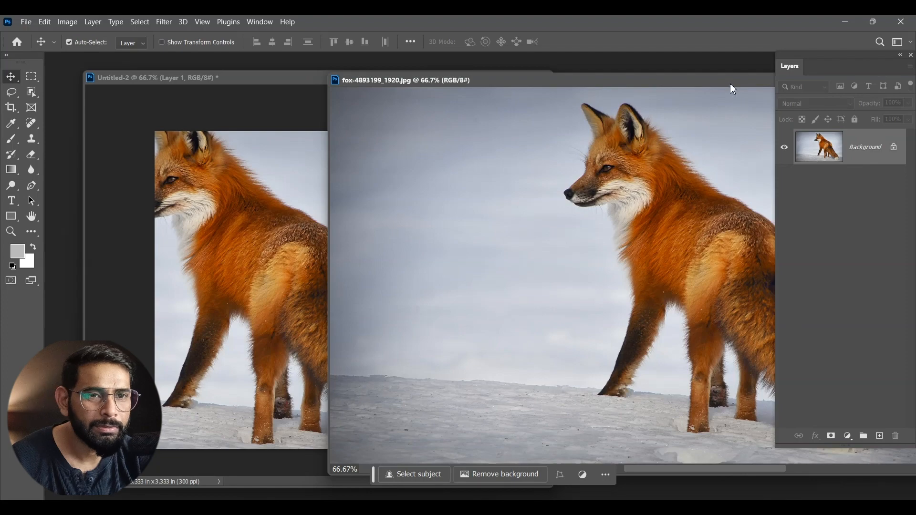
{"action": "left_click_drag", "start_coordinate": [730, 84], "coordinate": [500, 92]}
{"action": "left_click", "coordinate": [709, 88]}
- Scale the fox photo down with Free Transform so it fits within the canvas, and position it over the letter A
{"action": "left_click_drag", "start_coordinate": [309, 248], "coordinate": [365, 269]}
{"action": "key", "text": "ctrl+t"}
{"action": "left_click_drag", "start_coordinate": [270, 186], "coordinate": [436, 213]}
{"action": "left_click_drag", "start_coordinate": [126, 156], "coordinate": [476, 376]}
{"action": "left_click_drag", "start_coordinate": [495, 414], "coordinate": [217, 190]}
{"action": "key", "text": "Return"}
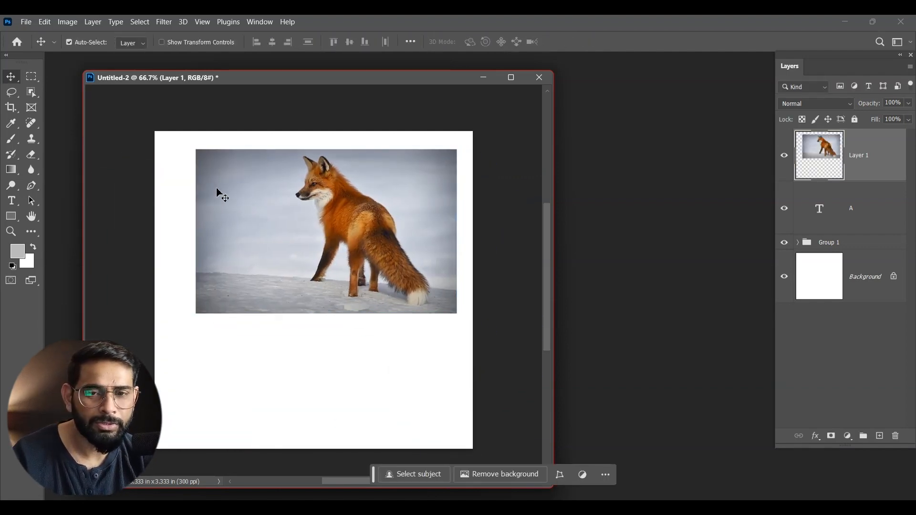
- Fit the fox over the letter A at 50% opacity, scaling it to about 97%, and restore the layer's opacity to 100%
{"action": "key", "text": "5"}
{"action": "left_click_drag", "start_coordinate": [389, 231], "coordinate": [388, 248]}
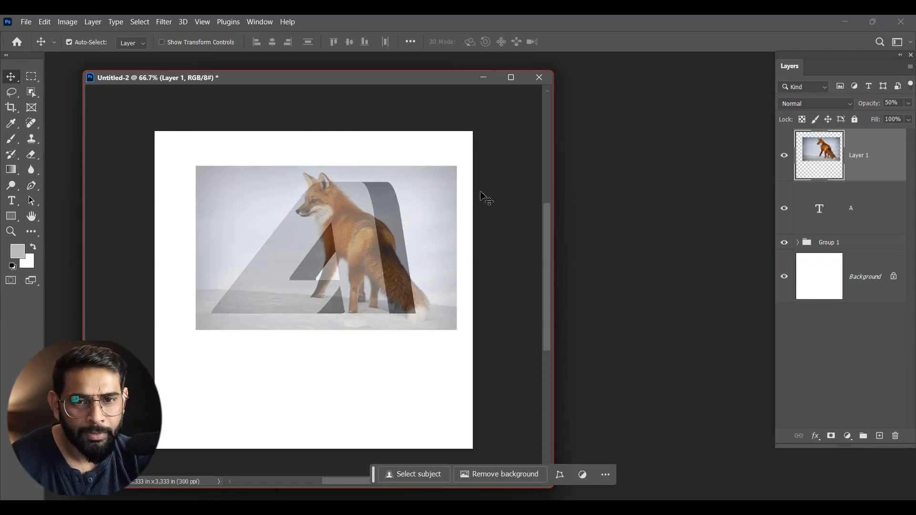
{"action": "key", "text": "ctrl"}
{"action": "key", "text": "ctrl+t"}
{"action": "left_click_drag", "start_coordinate": [456, 167], "coordinate": [430, 184]}
{"action": "left_click_drag", "start_coordinate": [387, 256], "coordinate": [388, 238]}
{"action": "left_click_drag", "start_coordinate": [198, 166], "coordinate": [177, 154]}
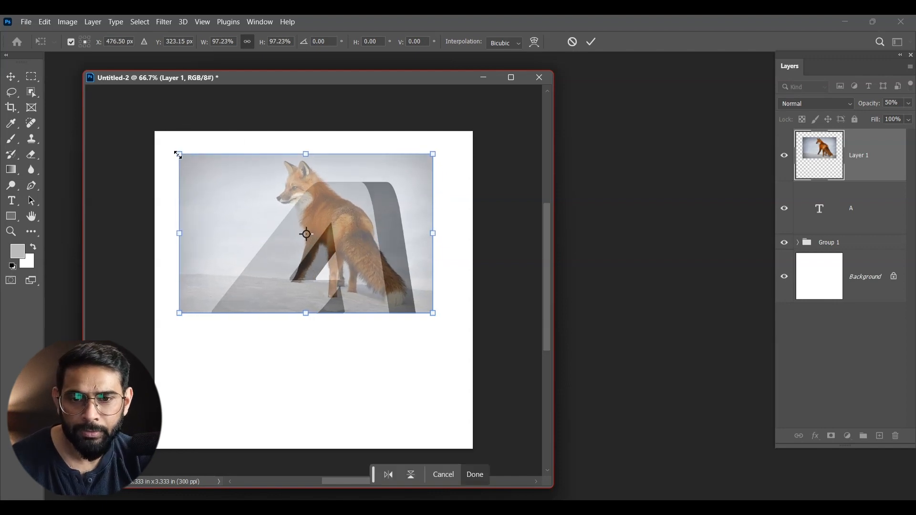
{"action": "key", "text": "Return"}
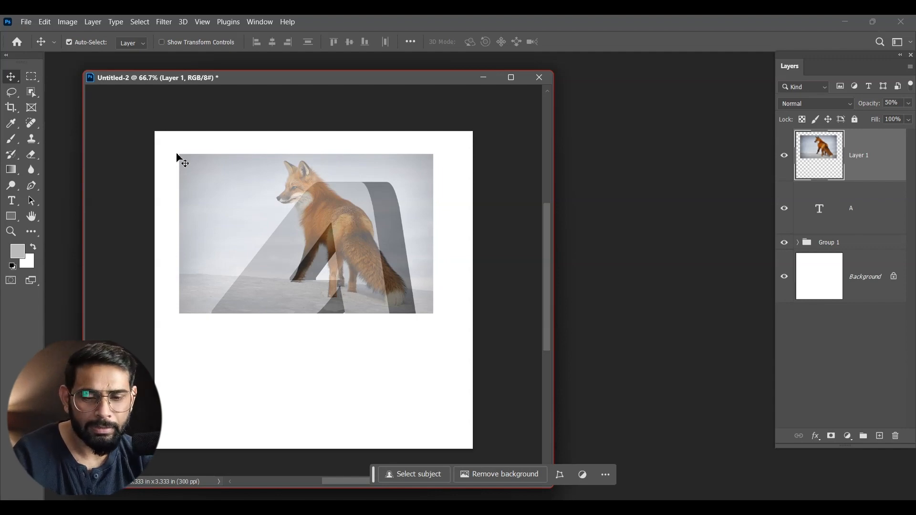
{"action": "key", "text": "0"}
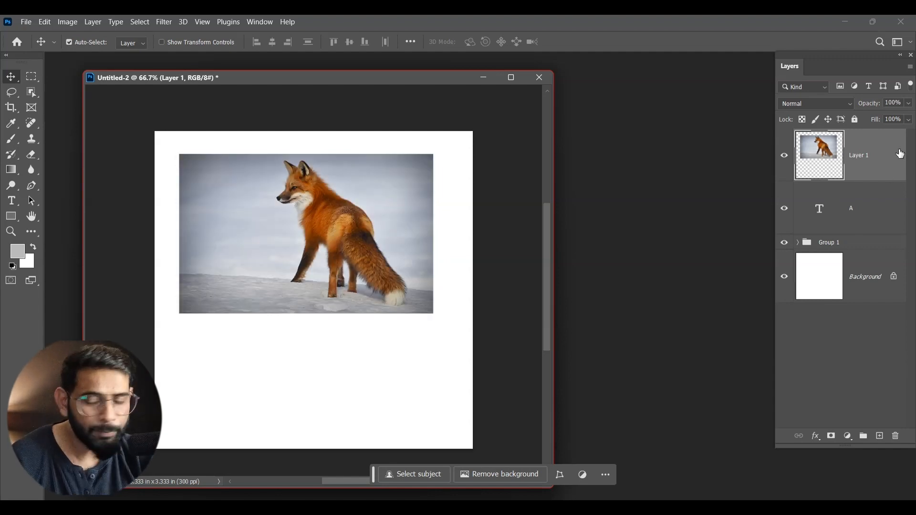
- Clip the fox photo to the A text layer and place an unclipped duplicate of it between the A text and Group 1
{"action": "key", "text": "ctrl+alt+g"}
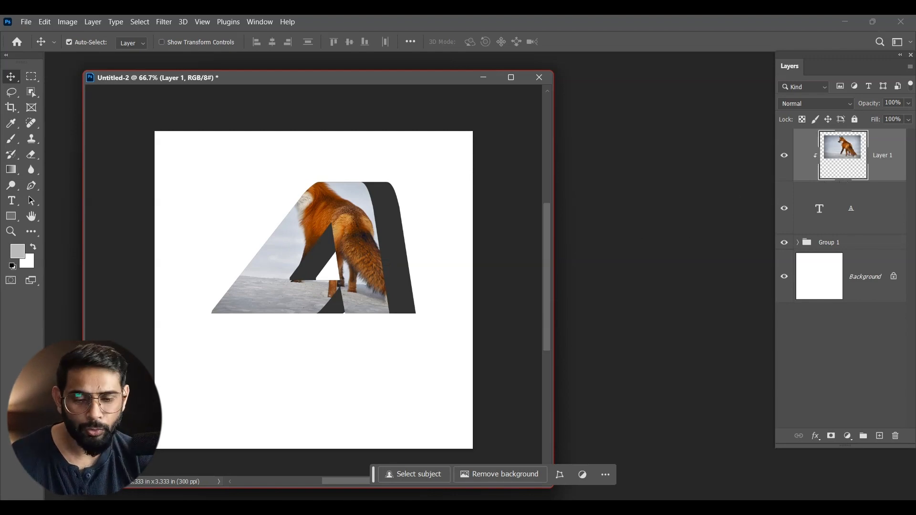
{"action": "key", "text": "ctrl+j"}
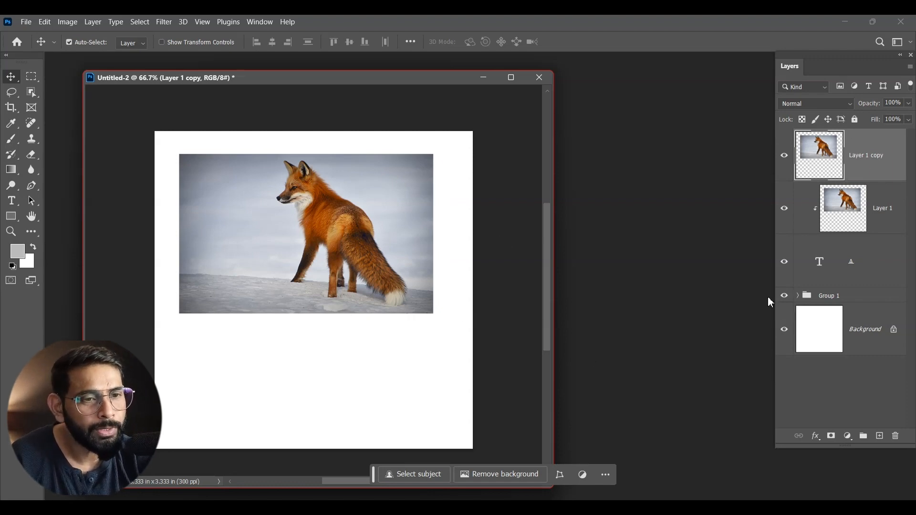
{"action": "left_click_drag", "start_coordinate": [875, 155], "coordinate": [822, 311]}
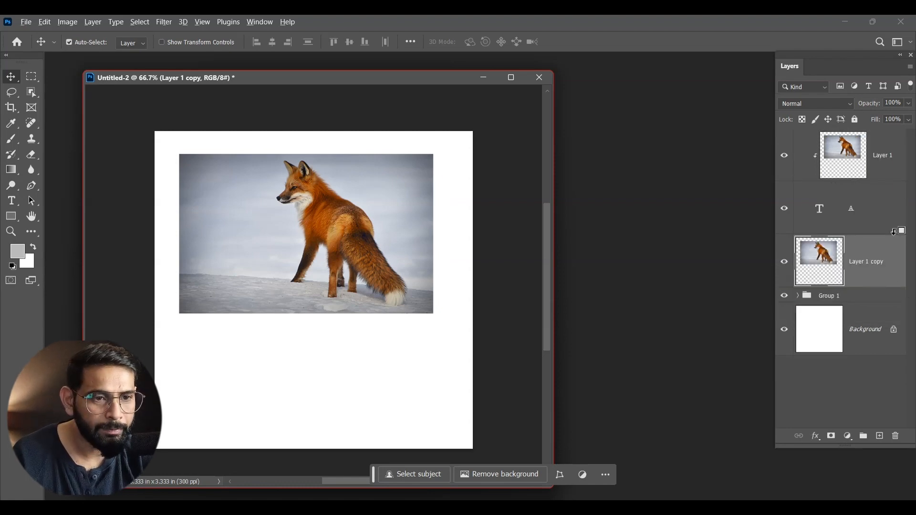
- Clip the fox photo copy beneath the A text to Group 1 and set its blend mode to Overlay
{"action": "left_click", "coordinate": [896, 288], "text": "alt"}
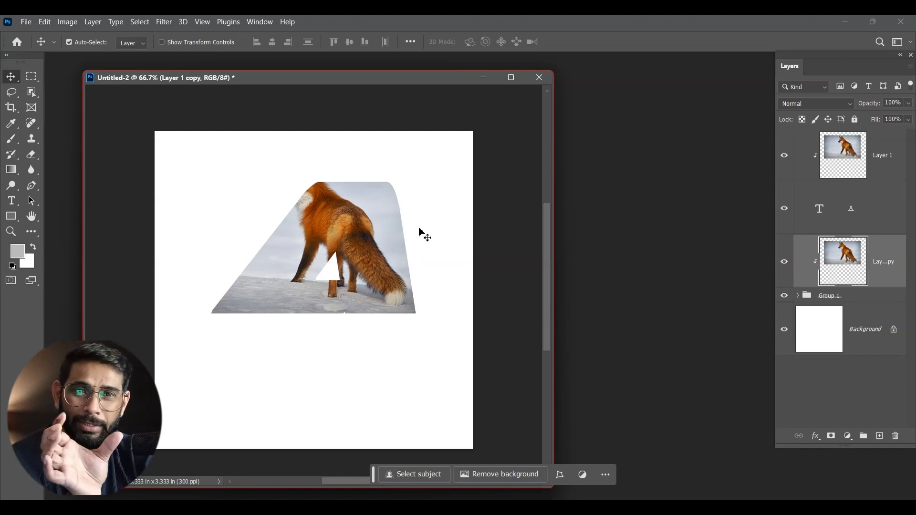
{"action": "left_click", "coordinate": [809, 103]}
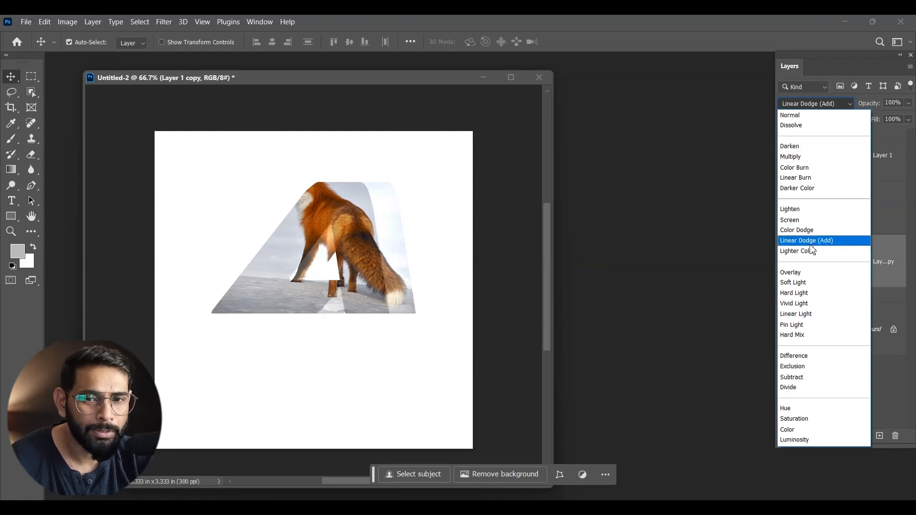
{"action": "left_click", "coordinate": [807, 274]}
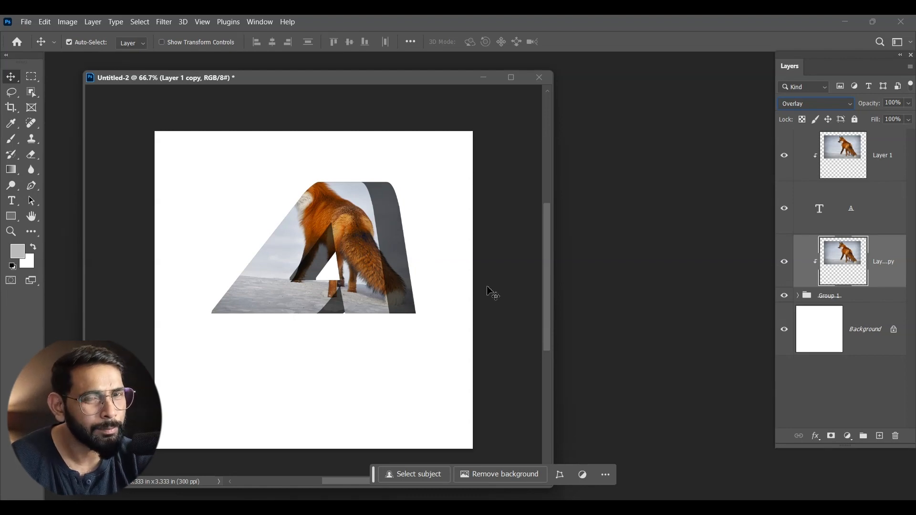
- Duplicate Layer 1 on top of the stack and mask the copy to the fox, using Object Selection with Cloud (Detailed results)
{"action": "left_click", "coordinate": [878, 151]}
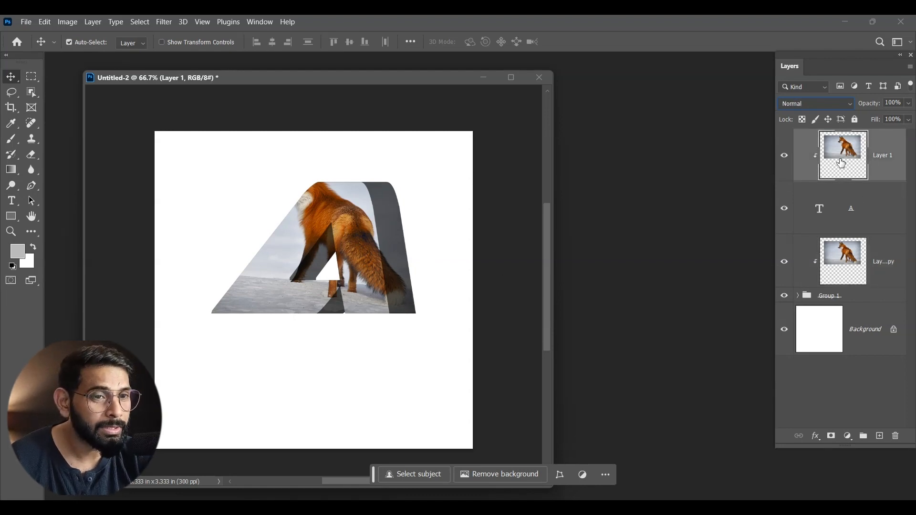
{"action": "key", "text": "ctrl+j"}
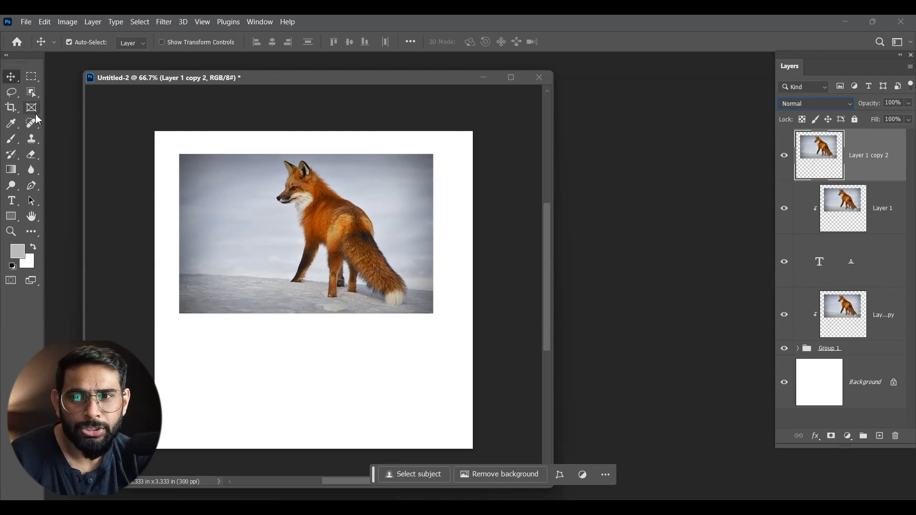
{"action": "left_click", "coordinate": [31, 92]}
{"action": "right_click", "coordinate": [32, 92]}
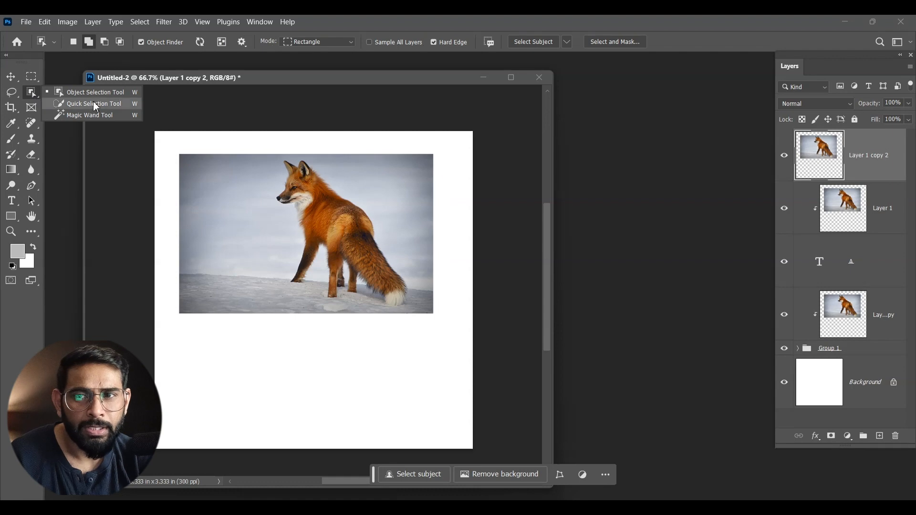
{"action": "left_click", "coordinate": [104, 97]}
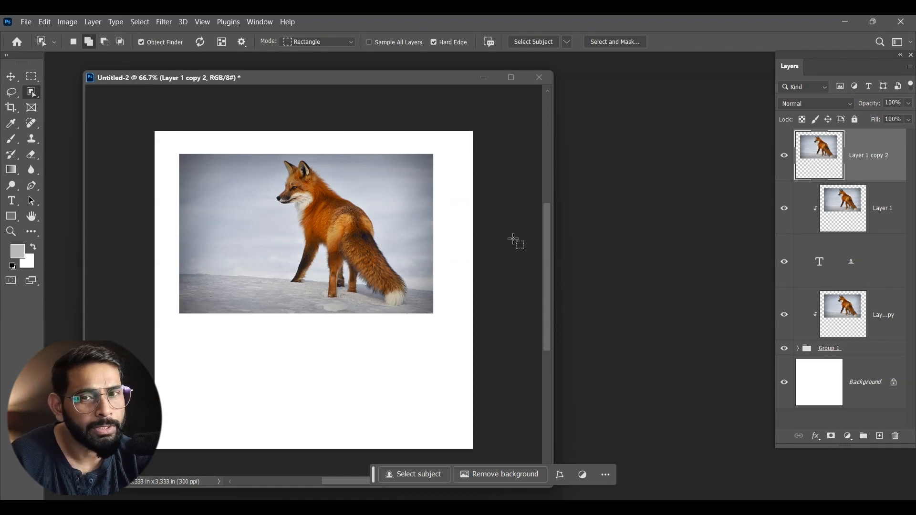
{"action": "left_click", "coordinate": [567, 43]}
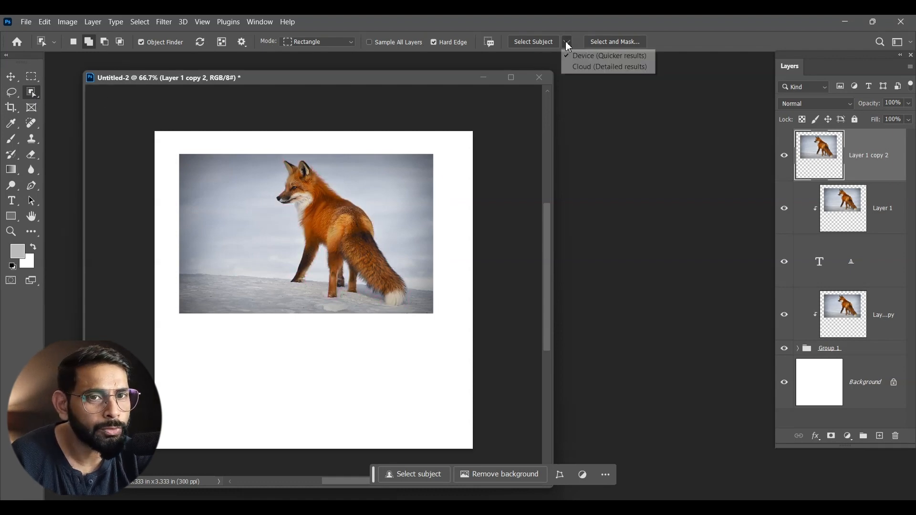
{"action": "left_click", "coordinate": [582, 68]}
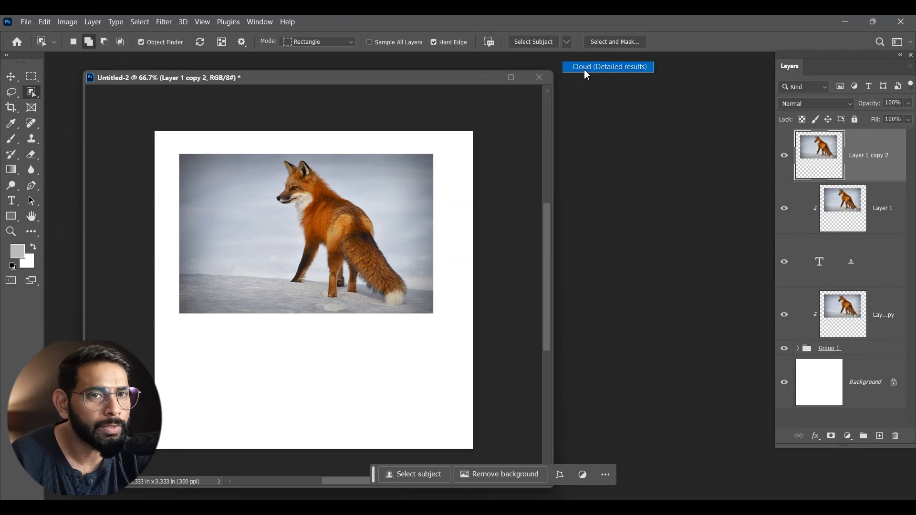
{"action": "left_click", "coordinate": [323, 215]}
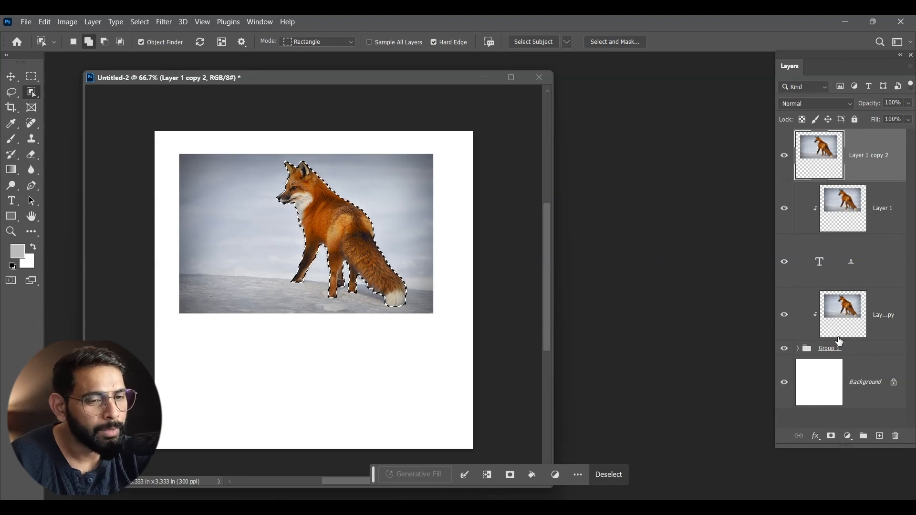
{"action": "left_click", "coordinate": [832, 431]}
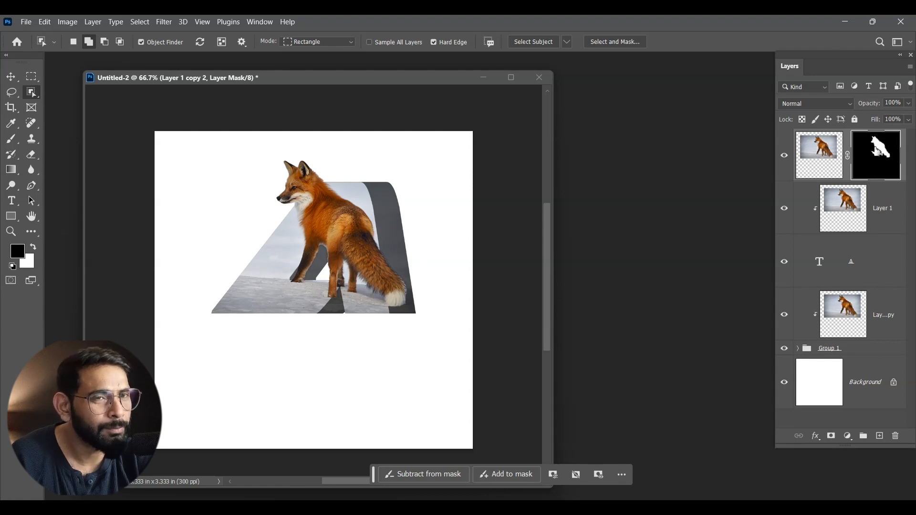
- Paint black on the top fox layer's mask over the lower body, legs and tail, keeping the head and upper body
{"action": "left_click", "coordinate": [16, 144]}
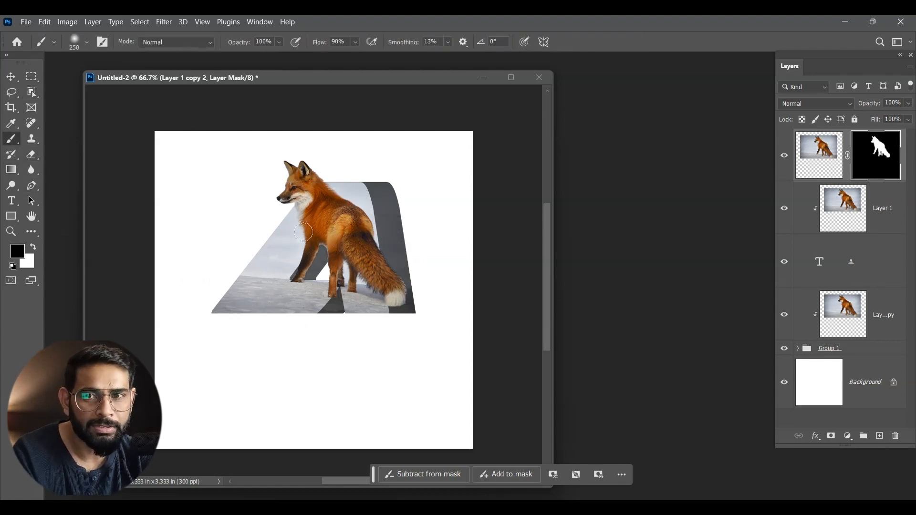
{"action": "mouse_move", "coordinate": [325, 229]}
{"action": "left_mouse_down"}
{"action": "mouse_move", "coordinate": [316, 251]}
{"action": "mouse_move", "coordinate": [305, 248]}
{"action": "mouse_move", "coordinate": [319, 262]}
{"action": "mouse_move", "coordinate": [376, 271]}
{"action": "mouse_move", "coordinate": [318, 255]}
{"action": "mouse_move", "coordinate": [380, 276]}
{"action": "left_mouse_up"}
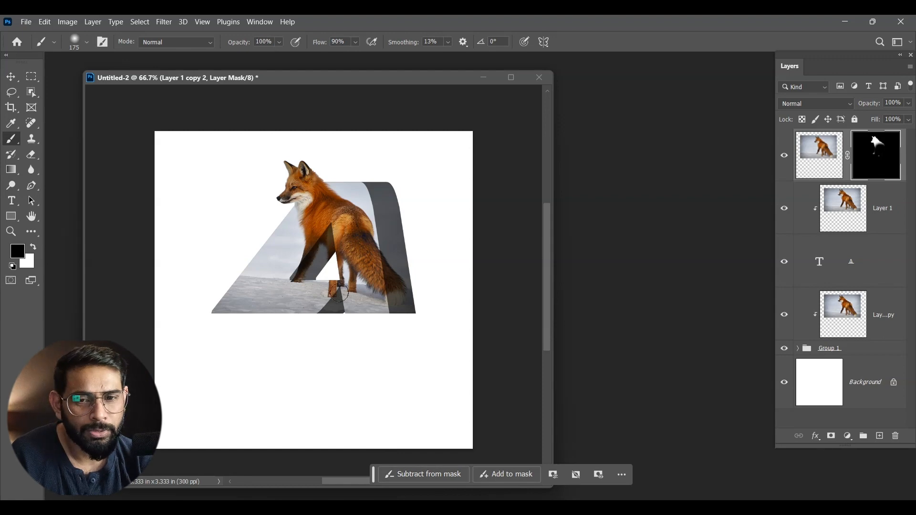
{"action": "left_click", "coordinate": [10, 76]}
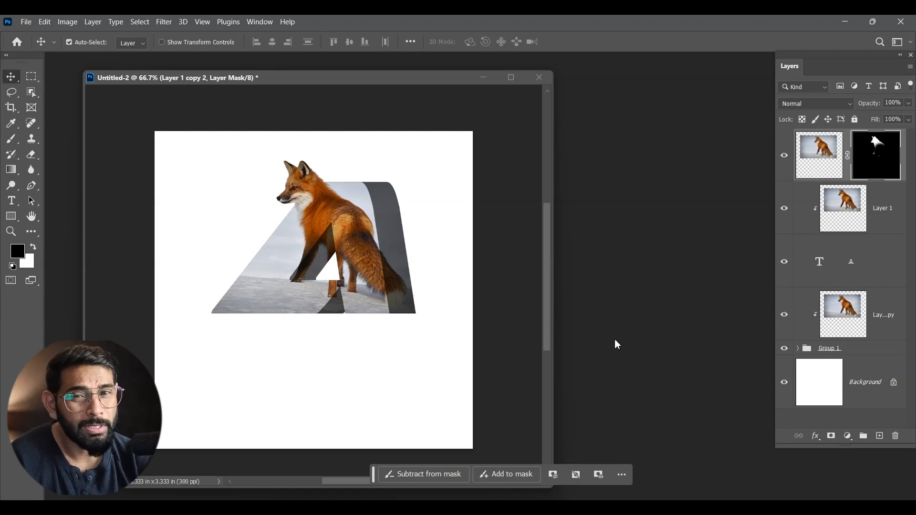
{"action": "key", "text": "x"}
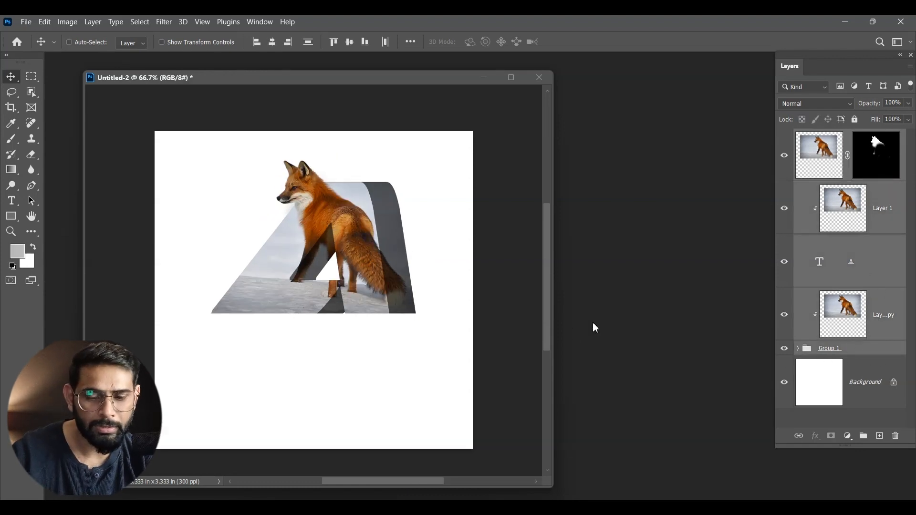
- Group all layers above the Background and duplicate the group
{"action": "key", "text": "ctrl+g"}
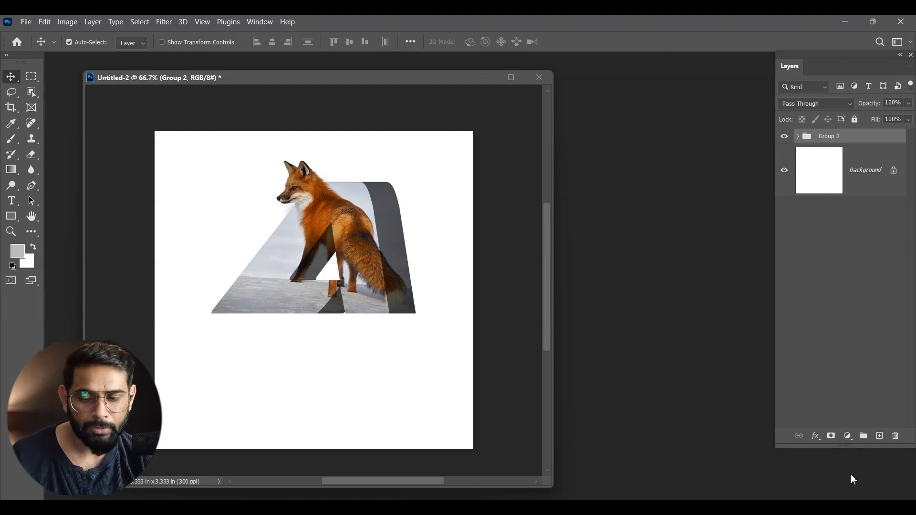
{"action": "key", "text": "ctrl+j"}
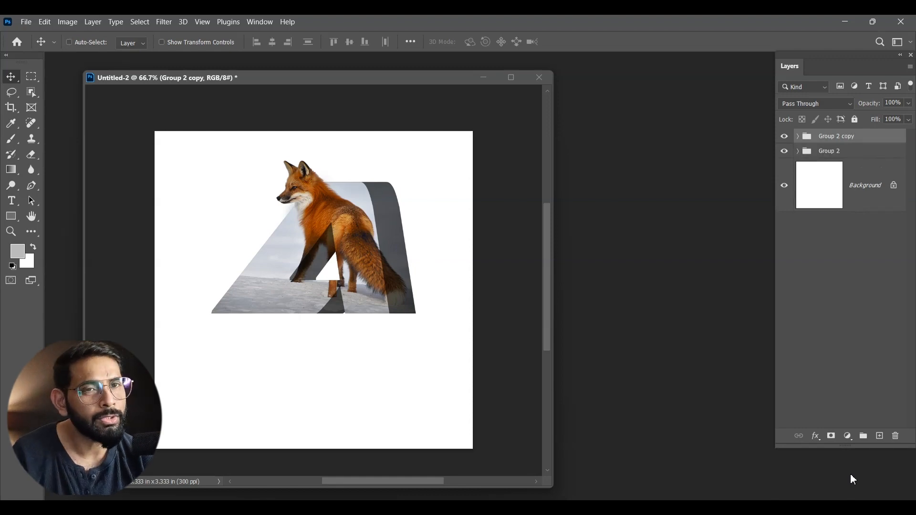
{"action": "key", "text": "ctrl"}
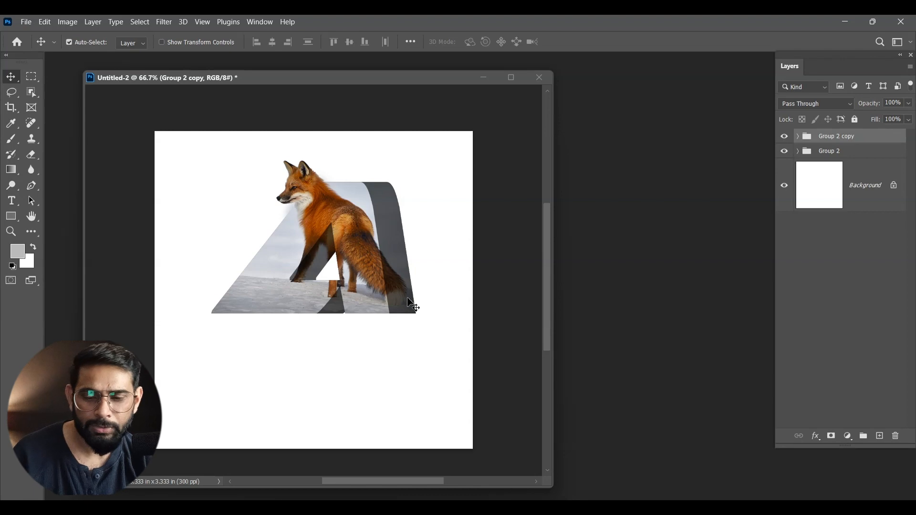
- Flip the group copy vertically with Free Transform and move it down just below the original letter as a reflection
{"action": "key", "text": "ctrl+t"}
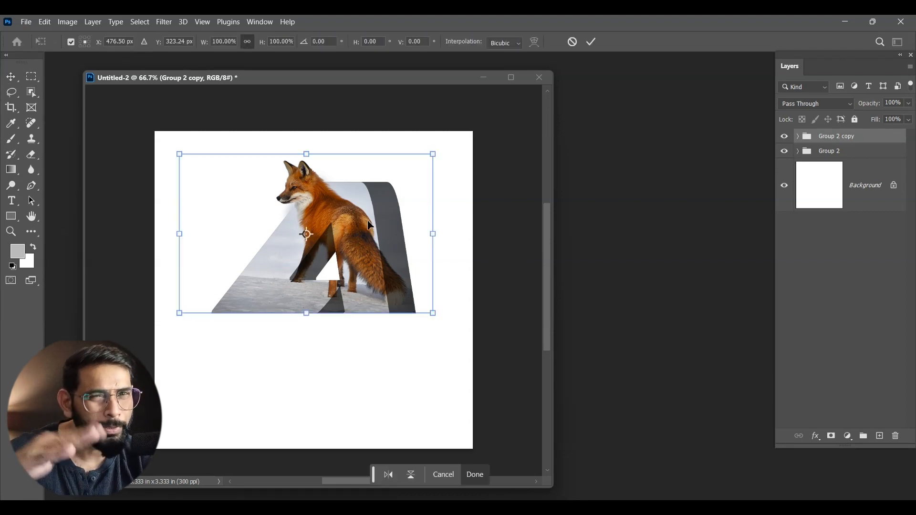
{"action": "right_click", "coordinate": [339, 223]}
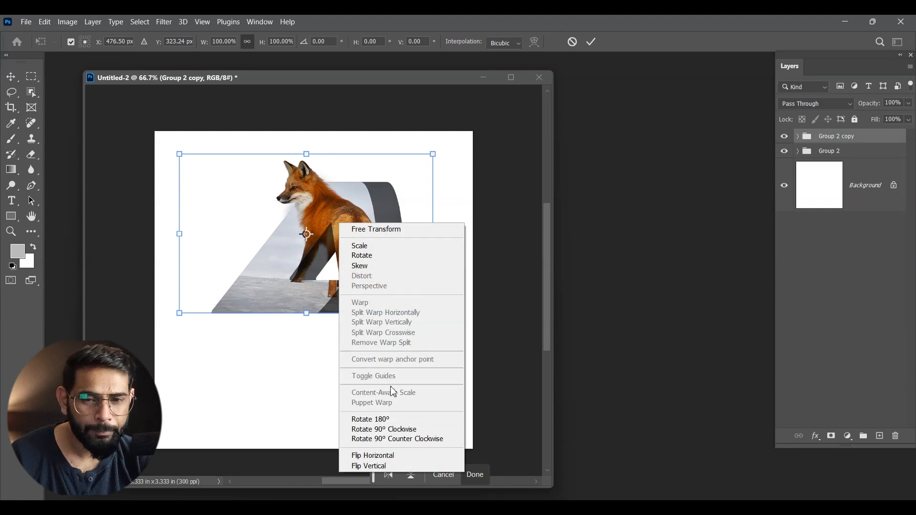
{"action": "left_click", "coordinate": [382, 466]}
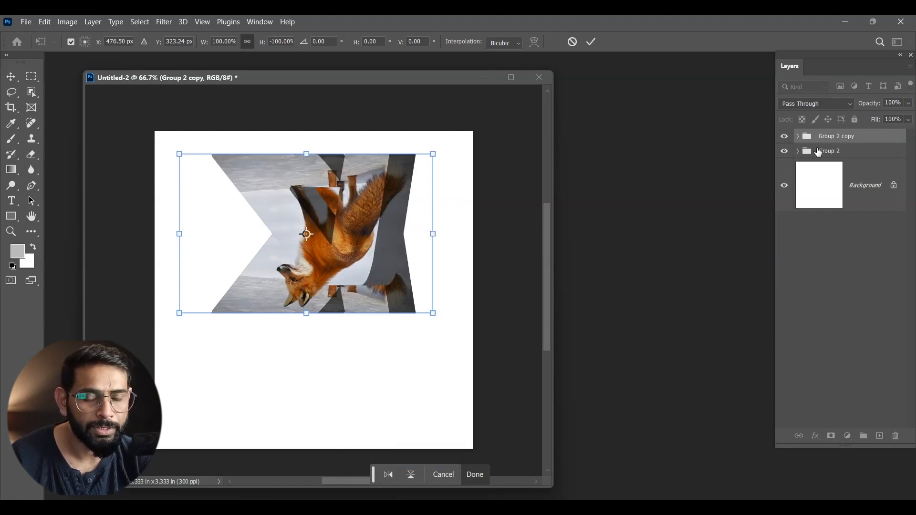
{"action": "key", "text": "shift+Down"}
{"action": "key", "text": "shift+Down"}
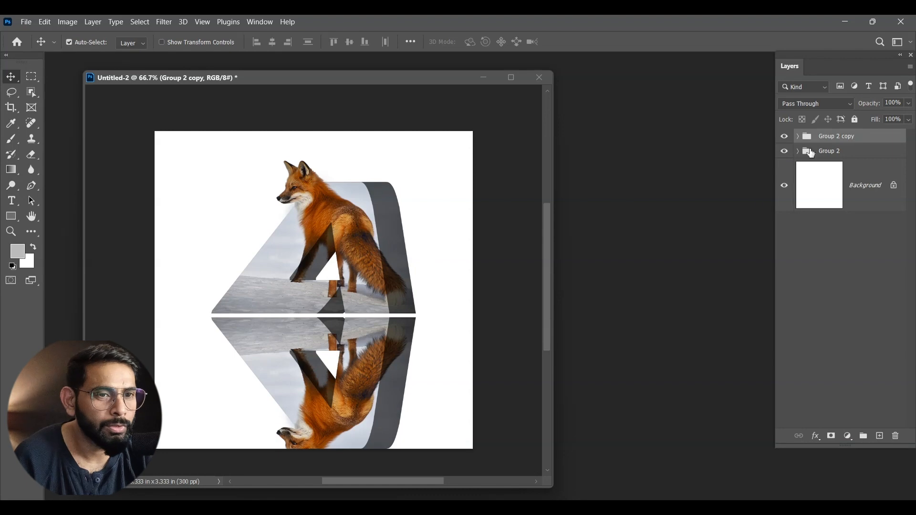
- Hide the flipped group copy and paint one soft black 700 px brush dab at the letter's base on a new layer
{"action": "left_click", "coordinate": [784, 137]}
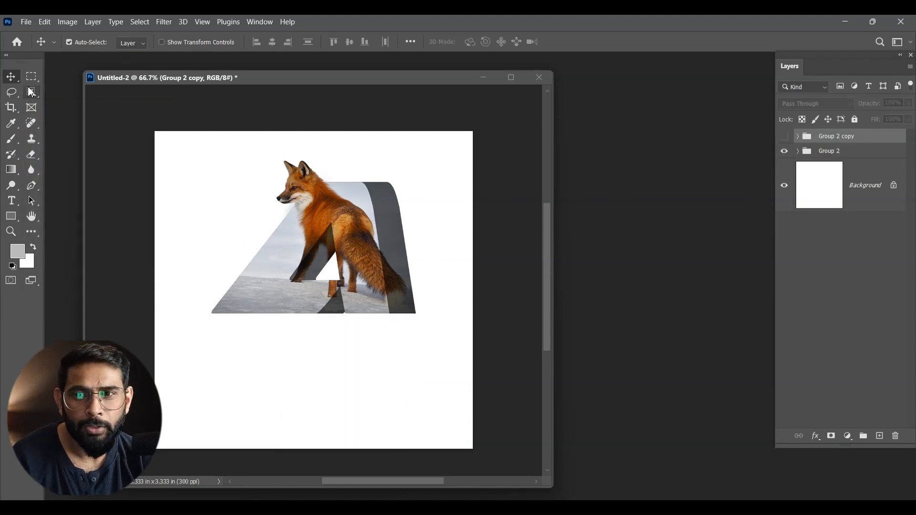
{"action": "left_click", "coordinate": [880, 436]}
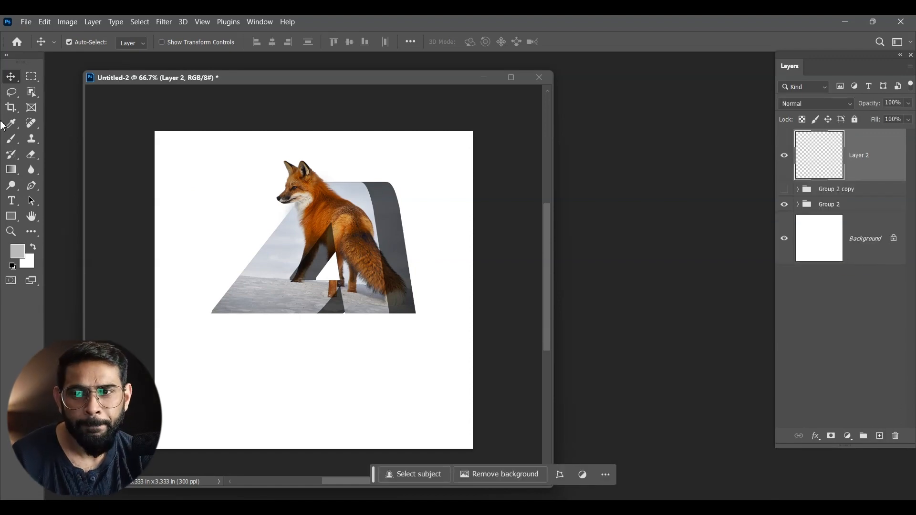
{"action": "left_click", "coordinate": [12, 139]}
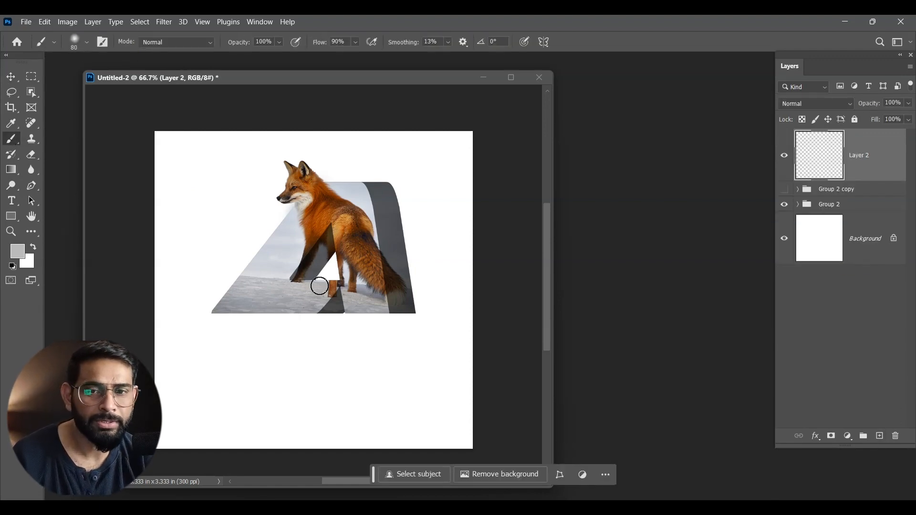
{"action": "key", "text": "bracketright"}
{"action": "key", "text": "bracketright"}
{"action": "key", "text": "bracketright"}
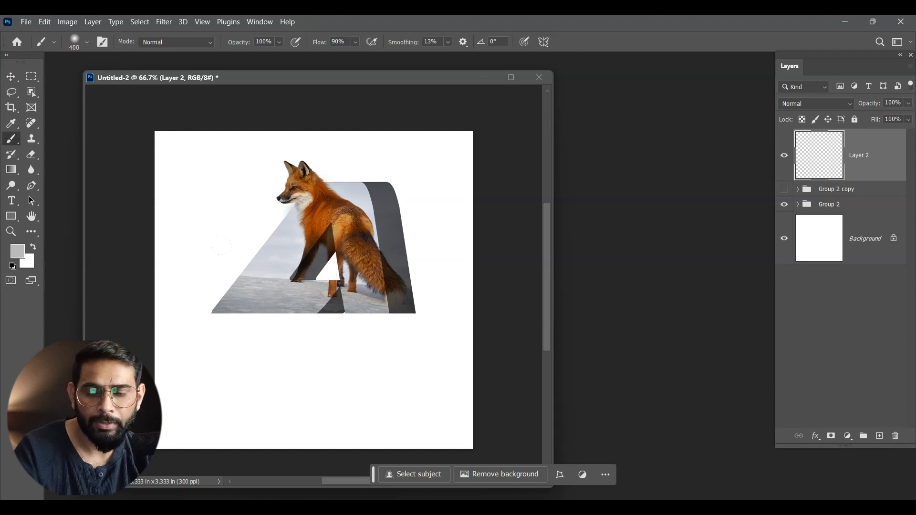
{"action": "key", "text": "d"}
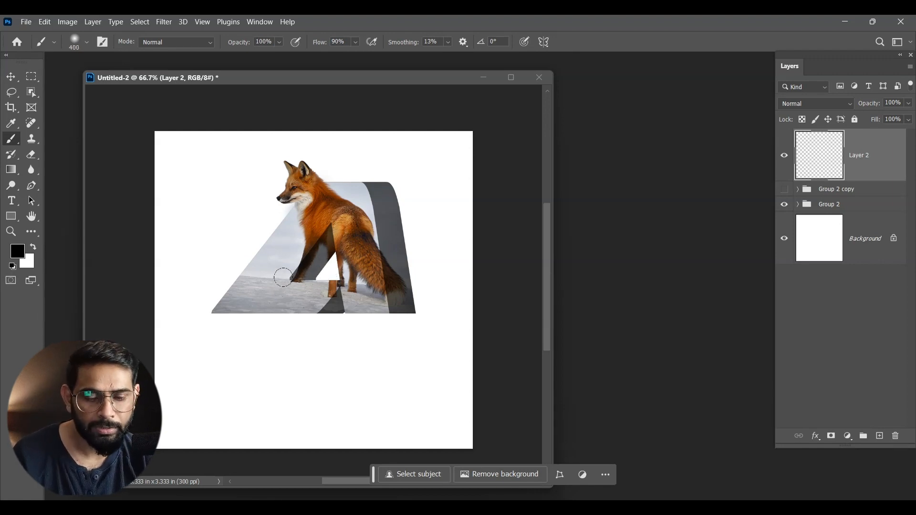
{"action": "key", "text": "bracketright"}
{"action": "key", "text": "bracketright"}
{"action": "key", "text": "bracketright"}
{"action": "key", "text": "bracketright"}
{"action": "left_click", "coordinate": [319, 317]}
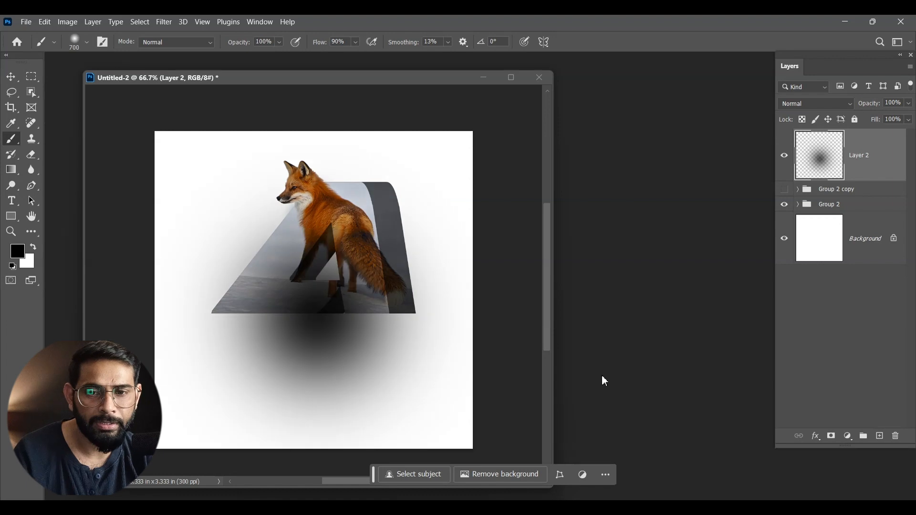
- Squash the black dab vertically into a thin shadow and place it along the bottom edge of the letter A
{"action": "key", "text": "v"}
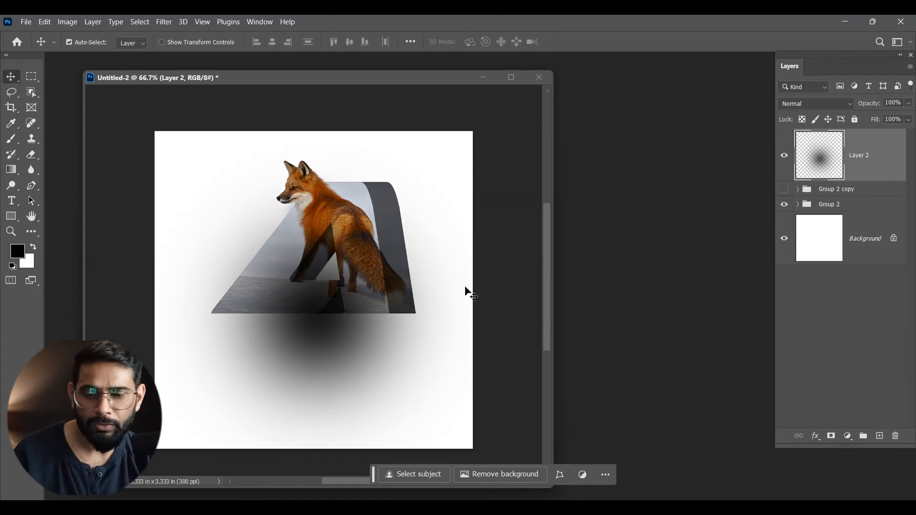
{"action": "key", "text": "ctrl+t"}
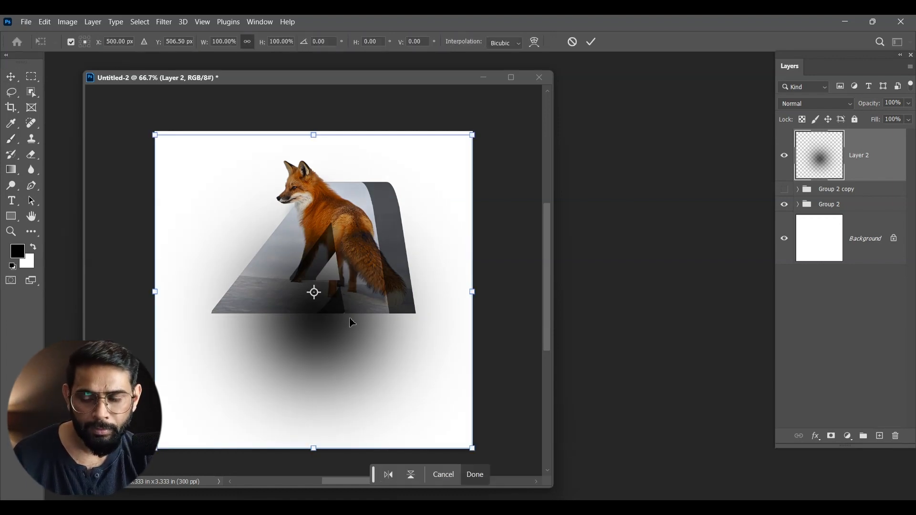
{"action": "left_click_drag", "start_coordinate": [314, 450], "coordinate": [314, 160]}
{"action": "key", "text": "Return"}
{"action": "left_click_drag", "start_coordinate": [368, 226], "coordinate": [367, 393]}
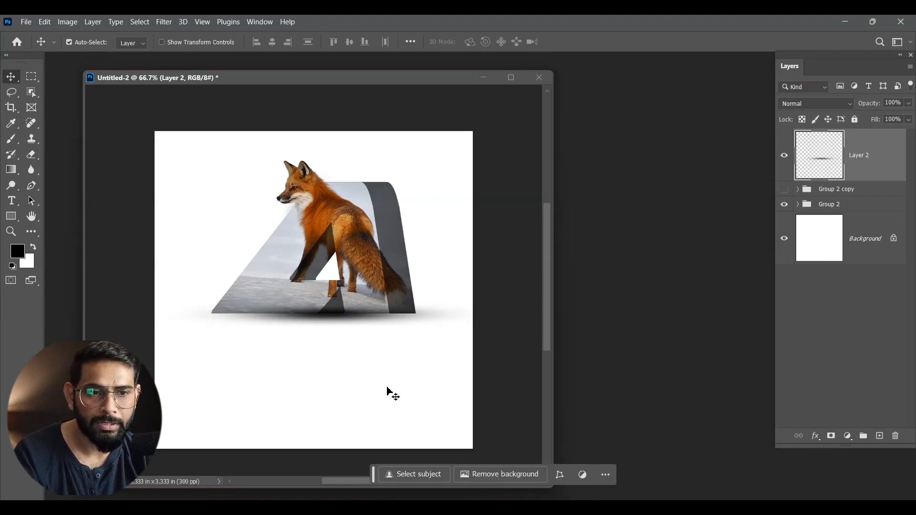
{"action": "left_click_drag", "start_coordinate": [873, 163], "coordinate": [869, 187]}
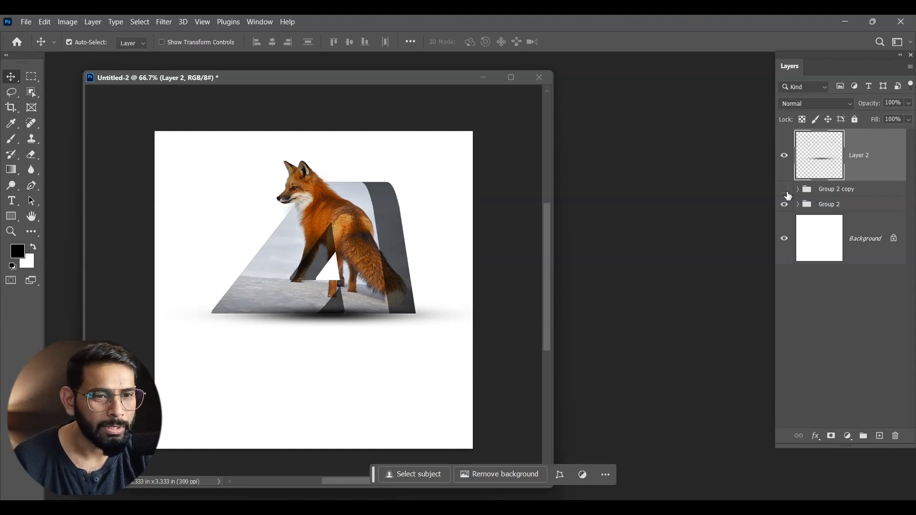
- Show the flipped group copy again and add a layer mask to it
{"action": "left_click", "coordinate": [786, 191]}
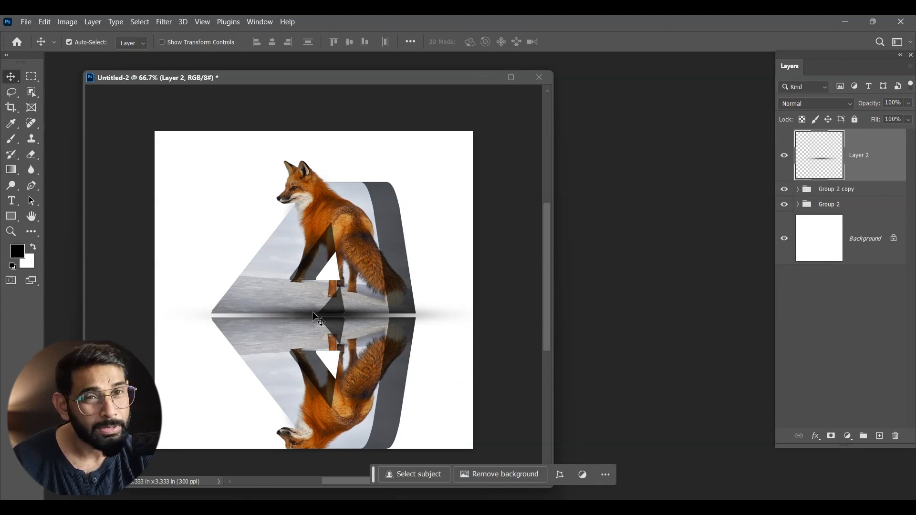
{"action": "left_click", "coordinate": [840, 189]}
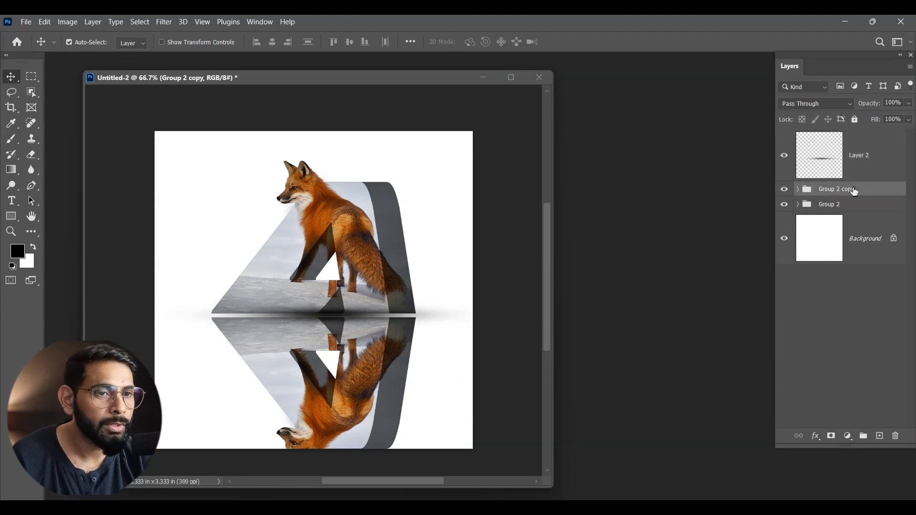
{"action": "right_click", "coordinate": [853, 198]}
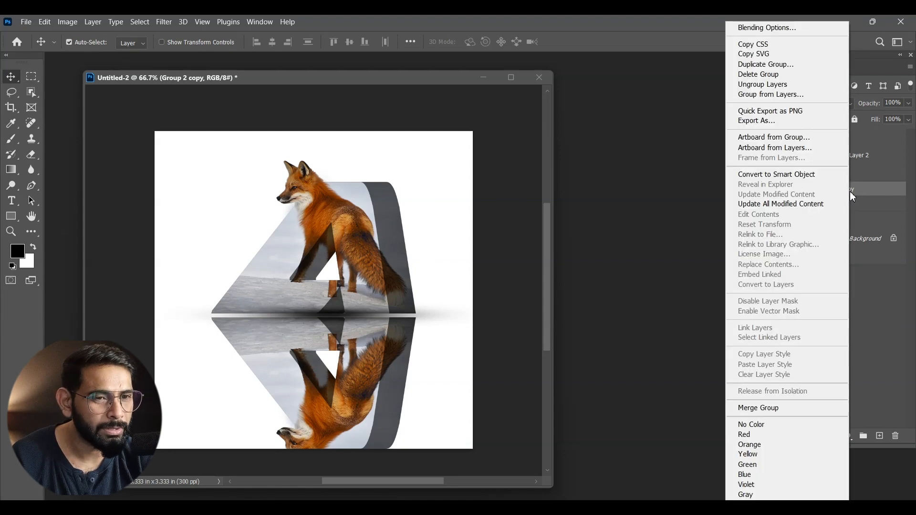
{"action": "left_click", "coordinate": [869, 296]}
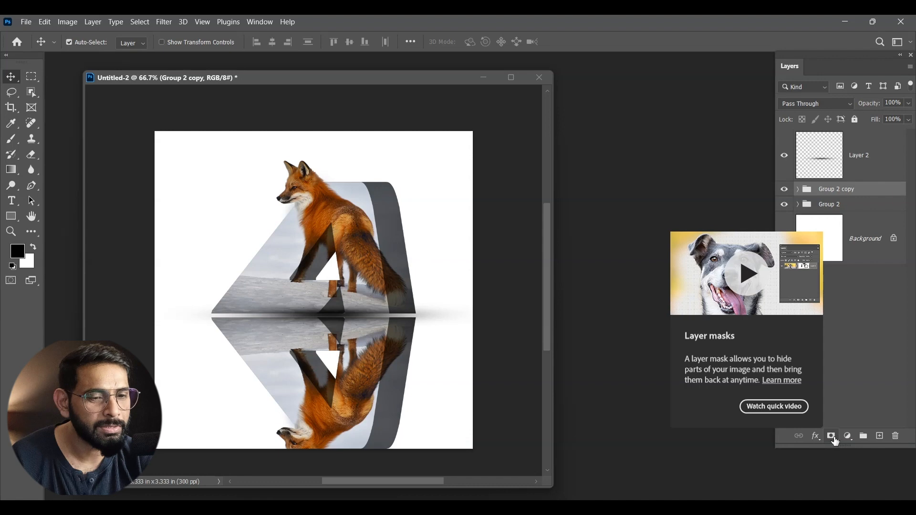
{"action": "left_click", "coordinate": [832, 437]}
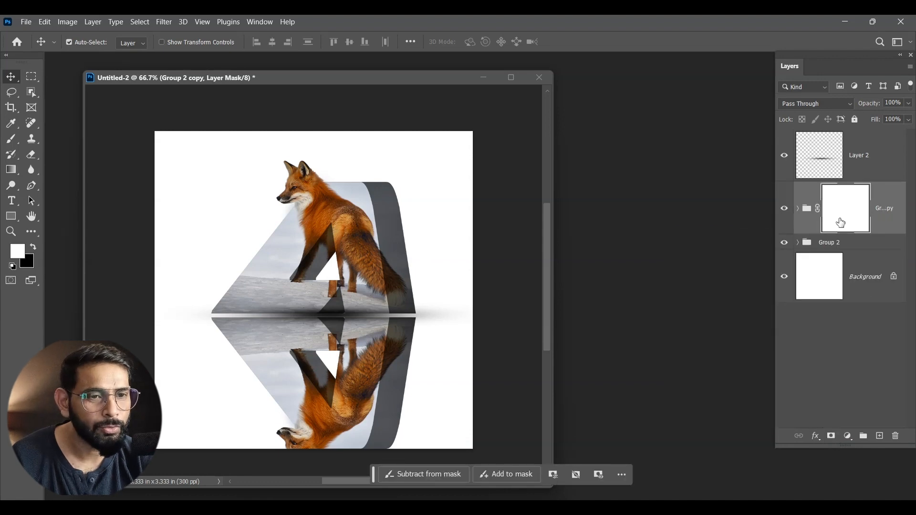
- Fade out the reflection downward with a vertical white-to-black linear gradient on the group copy's mask, ending just below the canvas
{"action": "left_click", "coordinate": [18, 174]}
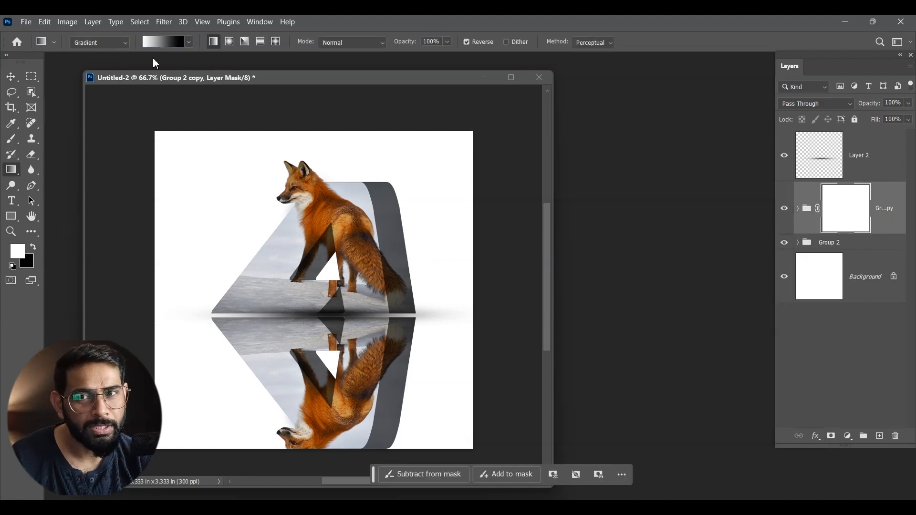
{"action": "left_click_drag", "start_coordinate": [318, 449], "coordinate": [324, 272]}
{"action": "left_click_drag", "start_coordinate": [336, 135], "coordinate": [324, 413]}
{"action": "left_click_drag", "start_coordinate": [338, 99], "coordinate": [324, 223]}
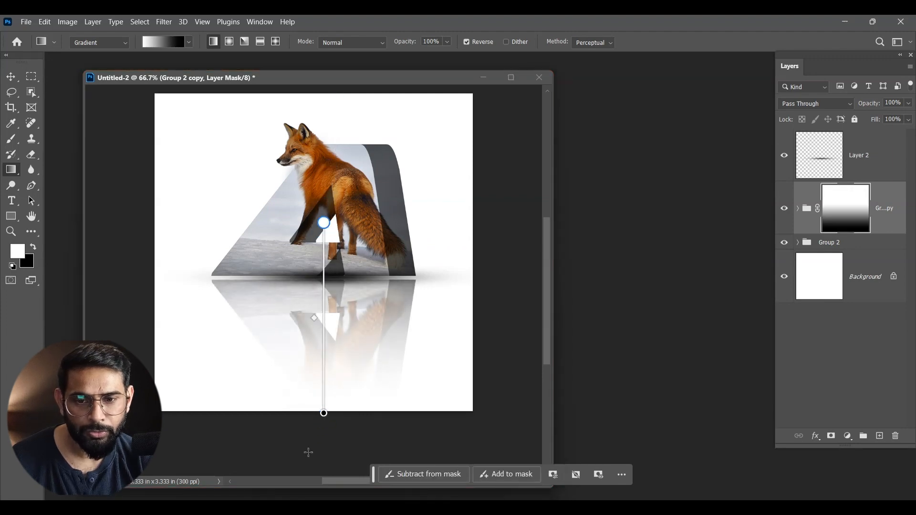
{"action": "left_click_drag", "start_coordinate": [324, 413], "coordinate": [319, 428]}
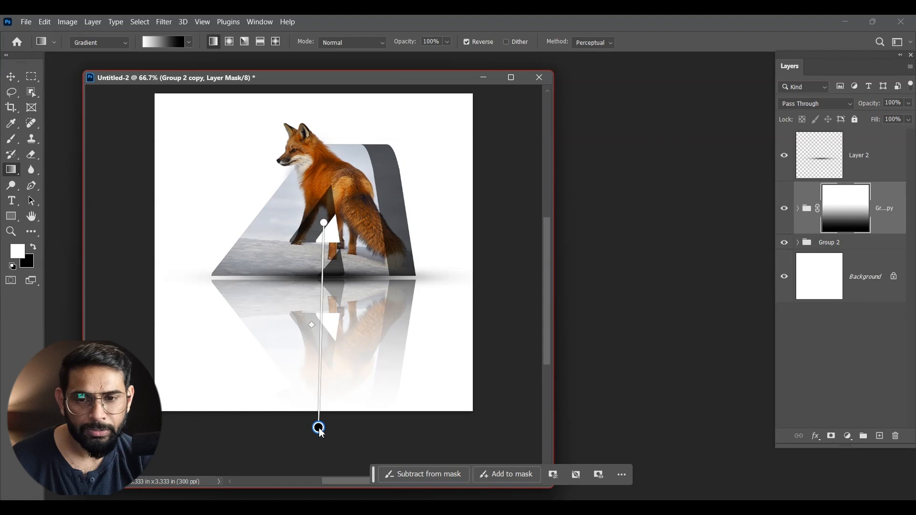
{"action": "left_click", "coordinate": [11, 81]}
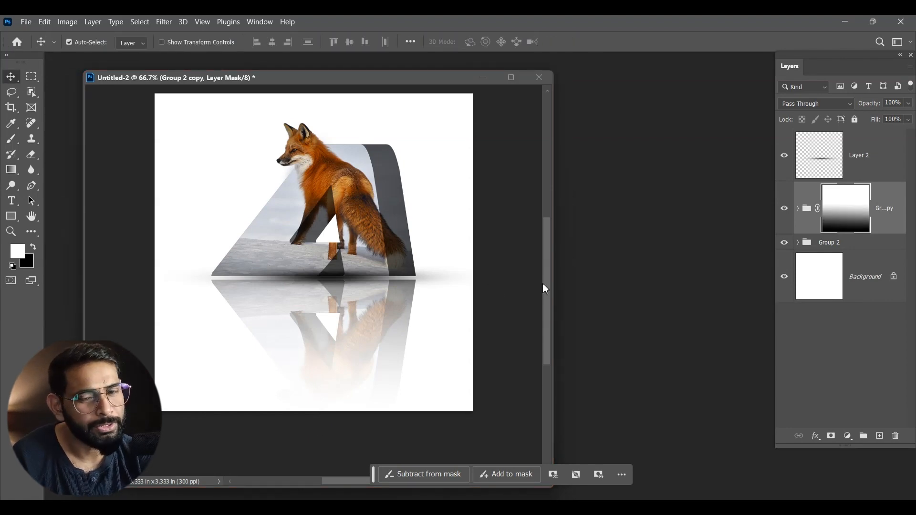
- Add a Gradient Fill layer directly above the Background using the Foreground to Background preset from Basics
{"action": "left_click", "coordinate": [852, 298]}
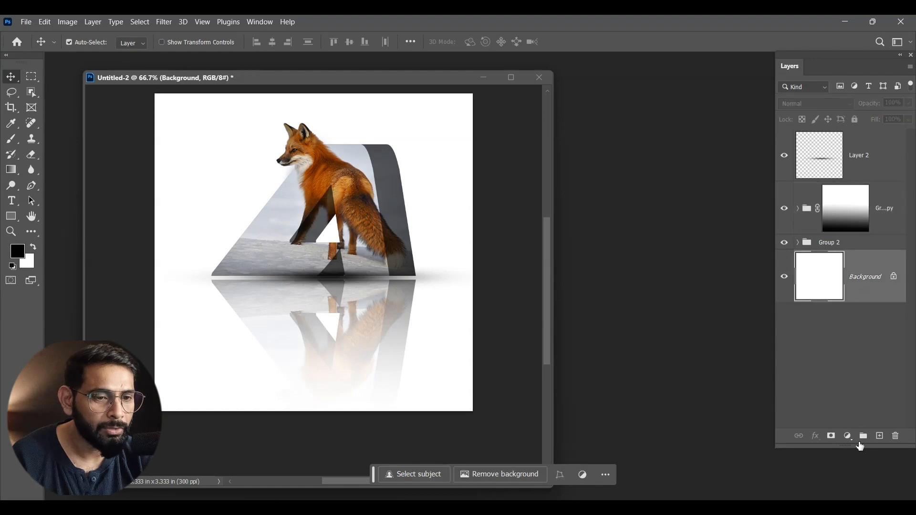
{"action": "left_click", "coordinate": [848, 437]}
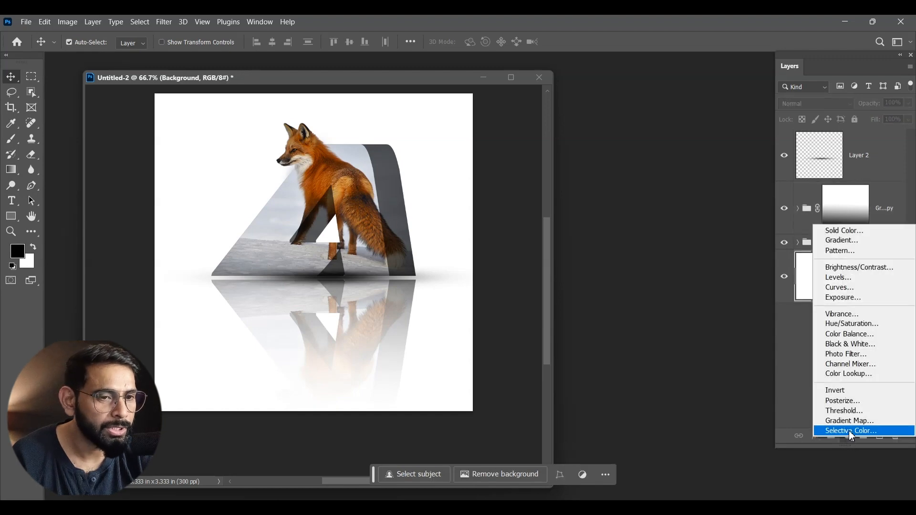
{"action": "left_click", "coordinate": [854, 241]}
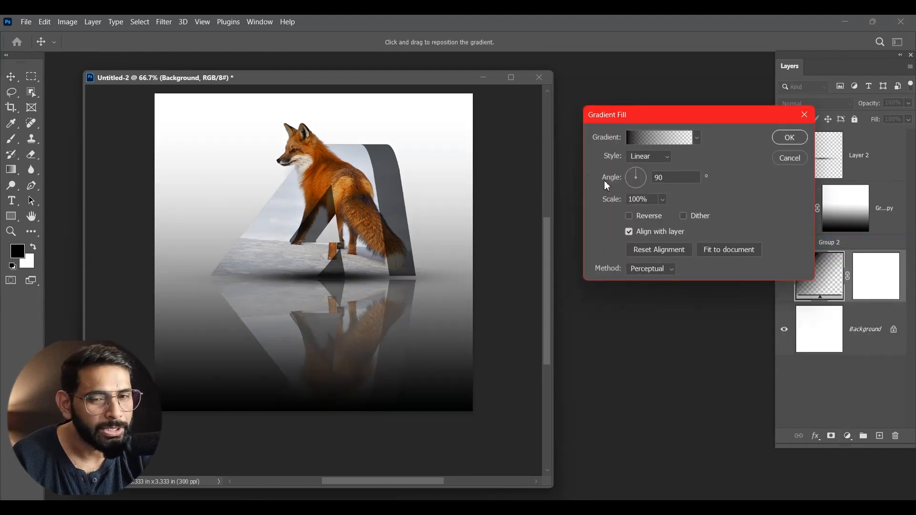
{"action": "left_click", "coordinate": [680, 138]}
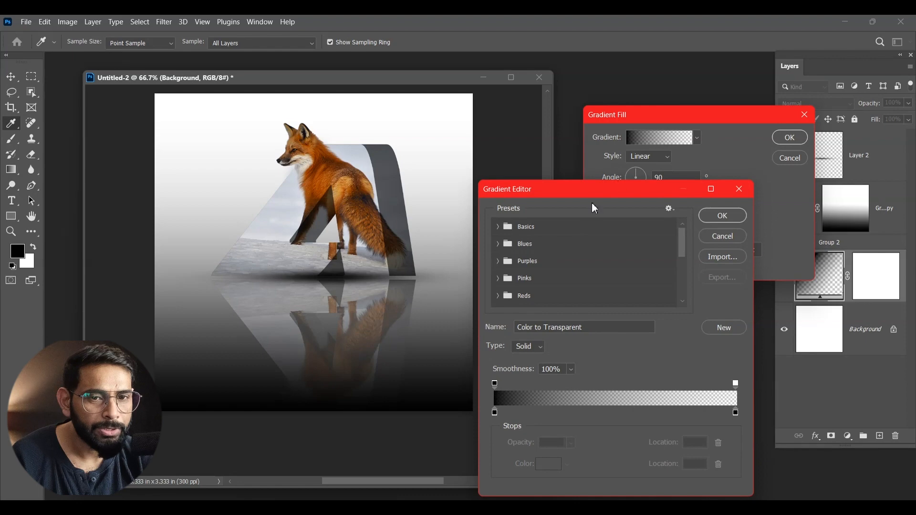
{"action": "left_click", "coordinate": [499, 231]}
{"action": "left_click", "coordinate": [514, 248]}
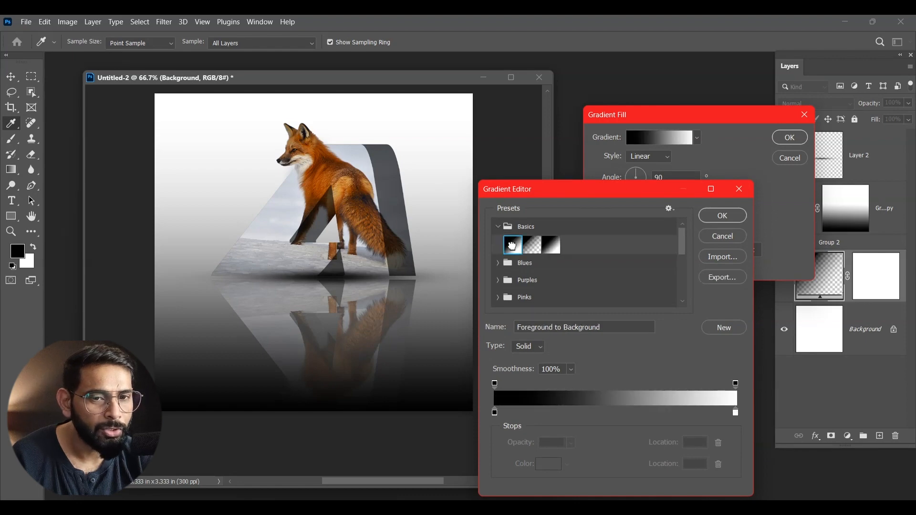
- Recolor the gradient's white stop light orange and its black stop dark brown with colors sampled from the fox's fur, and apply the fill
{"action": "left_click_drag", "start_coordinate": [589, 187], "coordinate": [709, 74]}
{"action": "left_click", "coordinate": [857, 301]}
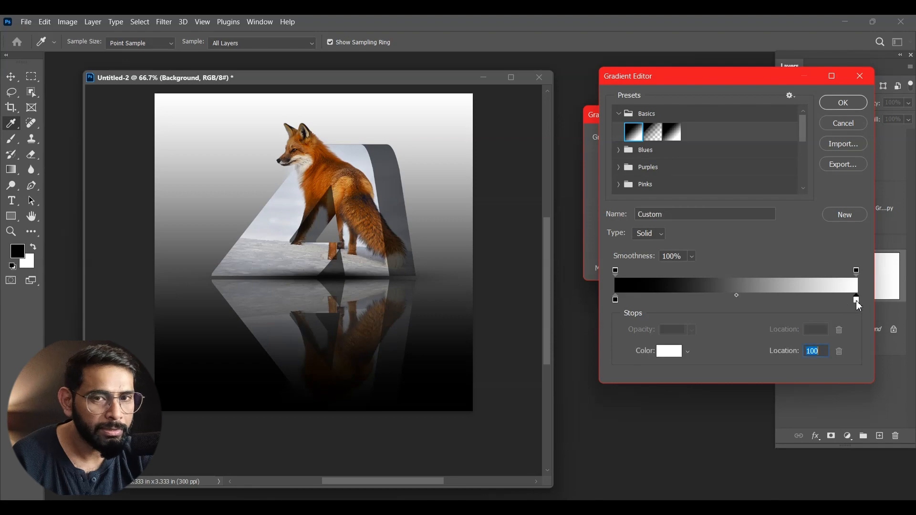
{"action": "left_click", "coordinate": [339, 192]}
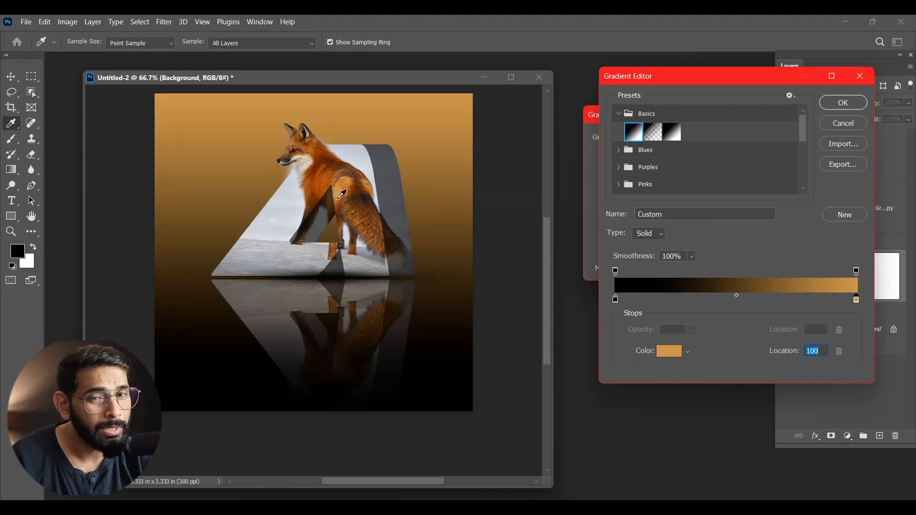
{"action": "left_click", "coordinate": [616, 300]}
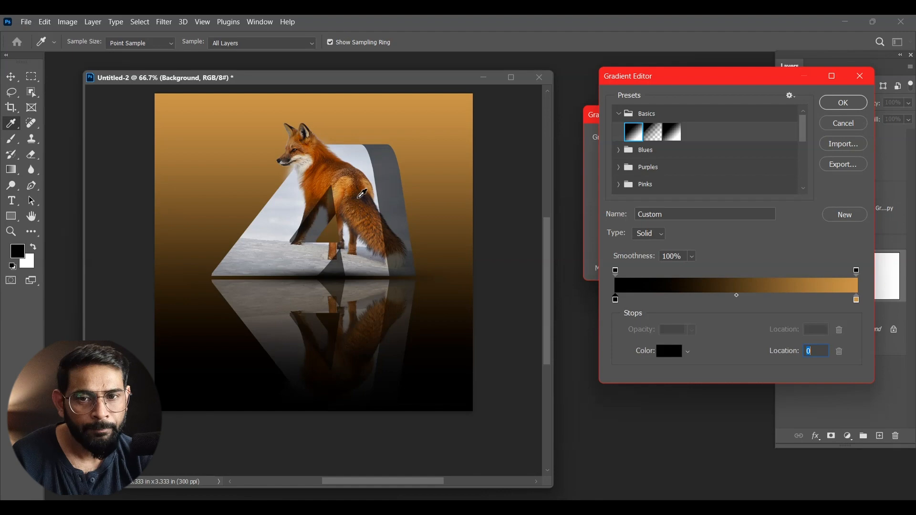
{"action": "left_click", "coordinate": [362, 194]}
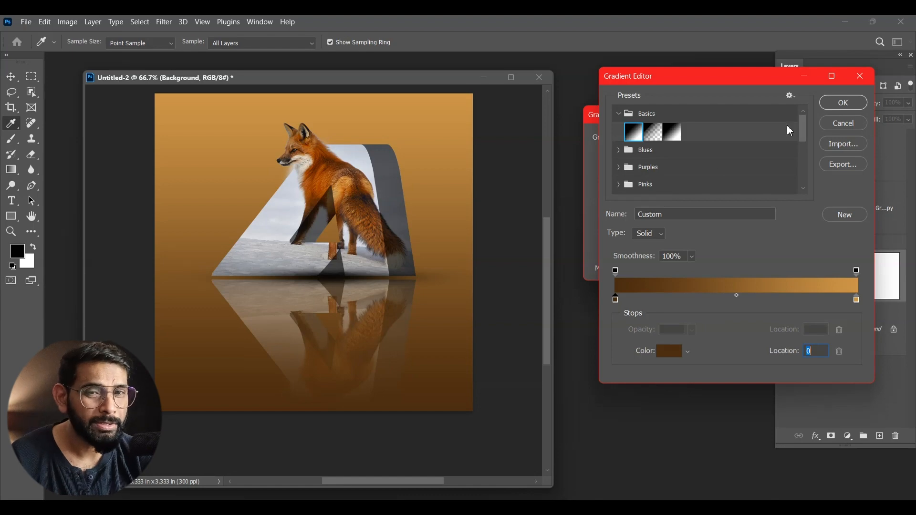
{"action": "left_click", "coordinate": [836, 106]}
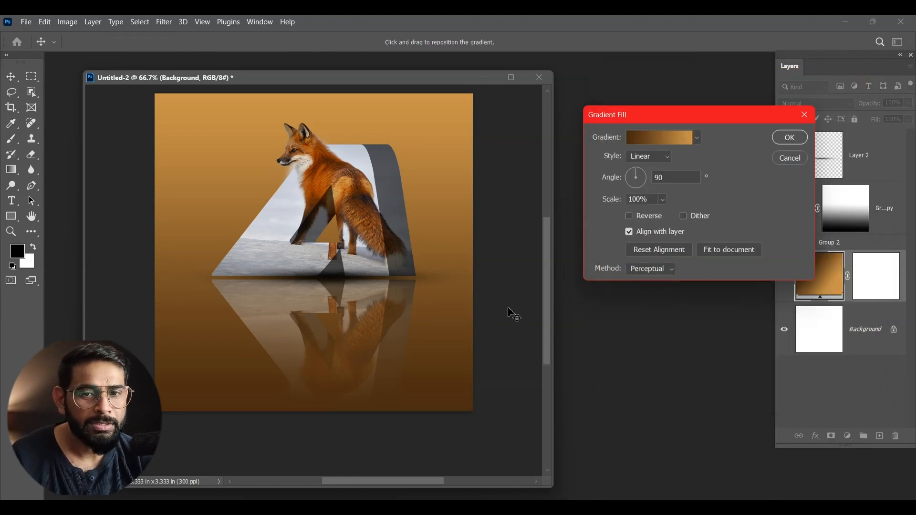
{"action": "left_click", "coordinate": [788, 138]}
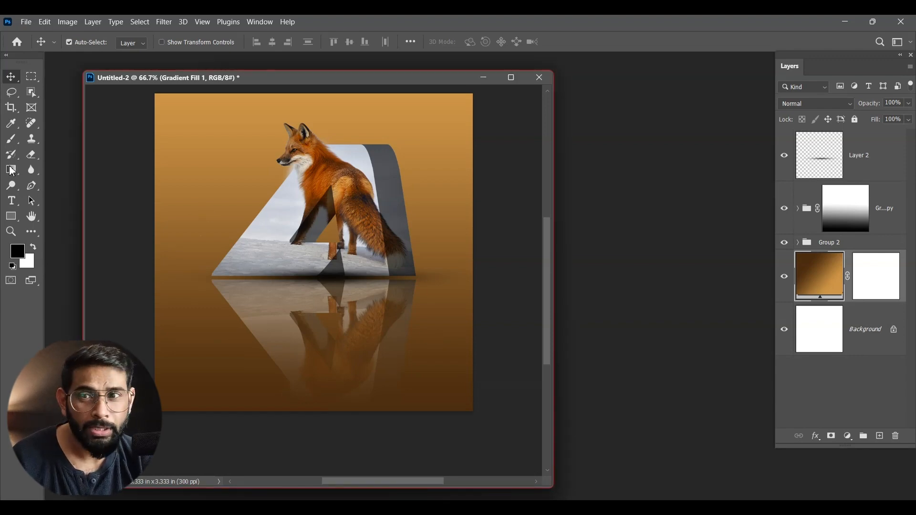
- Create a wide text box over the reflection and insert the paragraph starting "Red foxes have long snouts and red fur"
{"action": "left_click", "coordinate": [11, 201]}
{"action": "left_click_drag", "start_coordinate": [179, 313], "coordinate": [459, 400]}
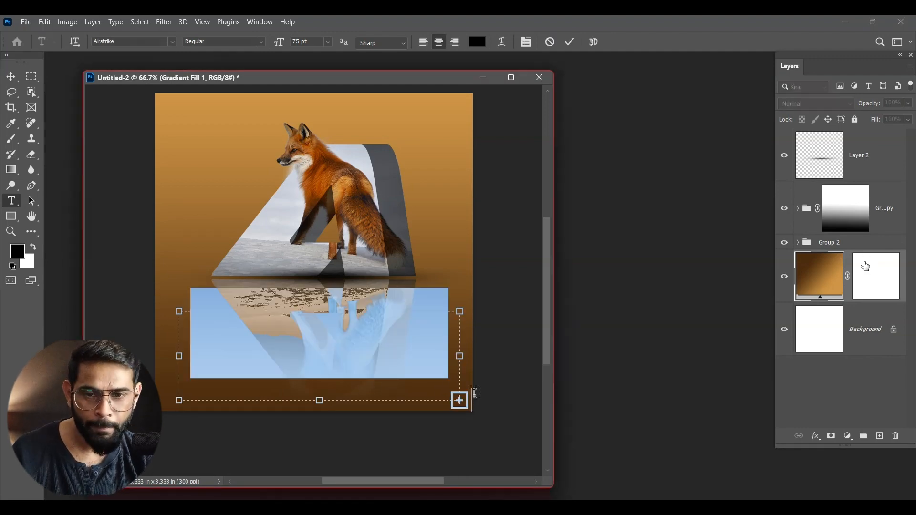
{"action": "type", "text": "RED"}
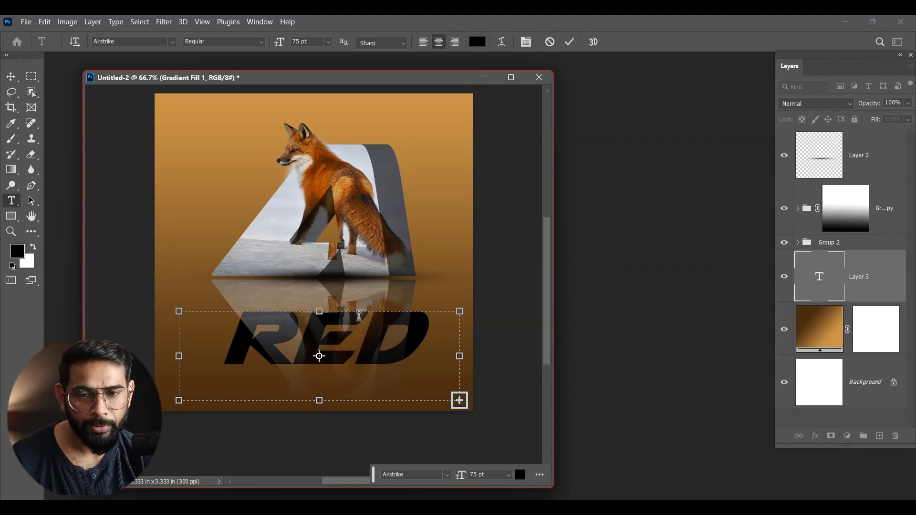
- Set the whole red fox paragraph to 6 pt so that it fits the text box
{"action": "key", "text": "ctrl+a"}
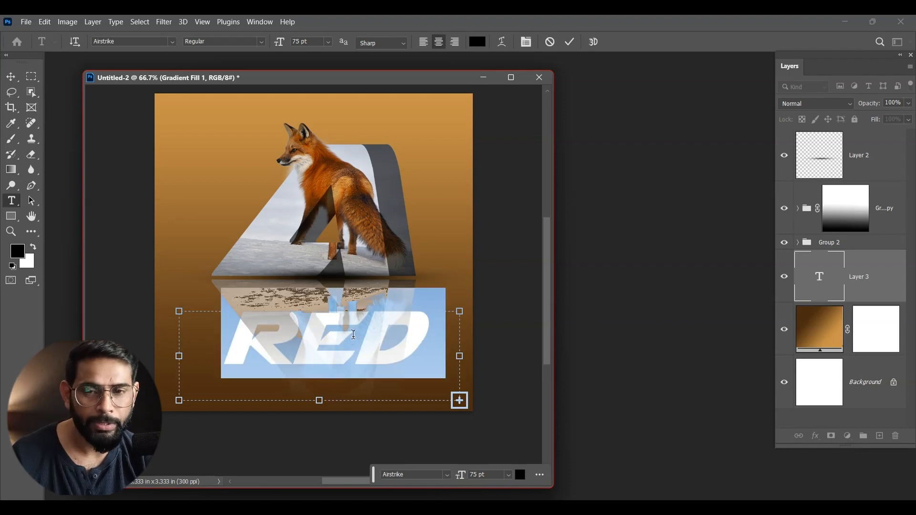
{"action": "left_click", "coordinate": [330, 43]}
{"action": "left_click", "coordinate": [314, 68]}
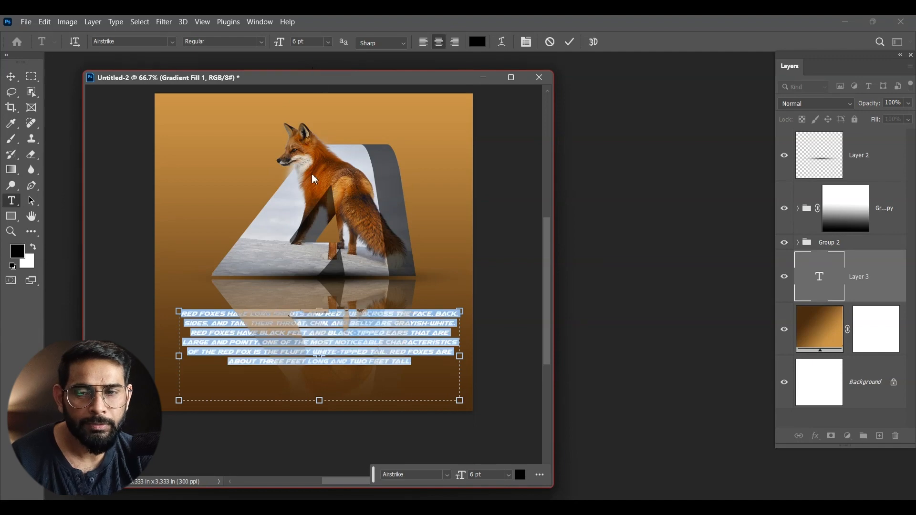
{"action": "left_click", "coordinate": [328, 42]}
{"action": "left_click", "coordinate": [316, 79]}
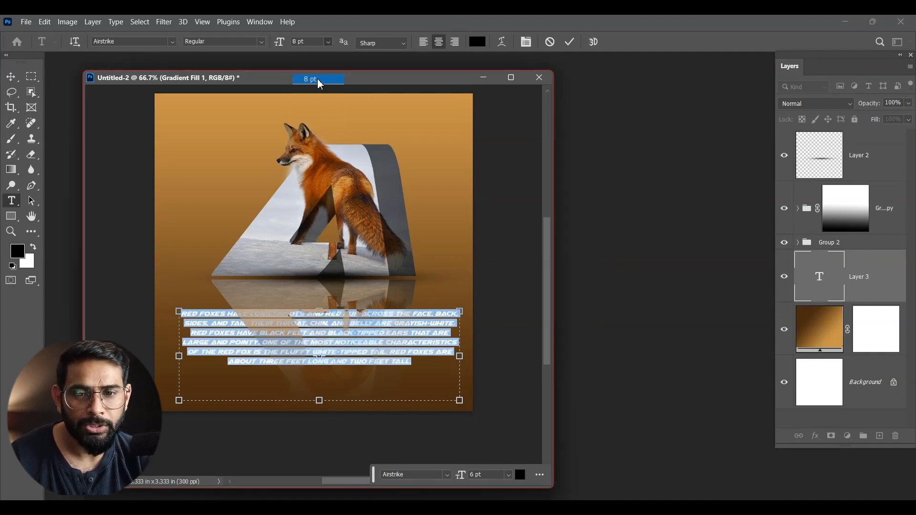
{"action": "left_click", "coordinate": [329, 42]}
{"action": "left_click", "coordinate": [316, 68]}
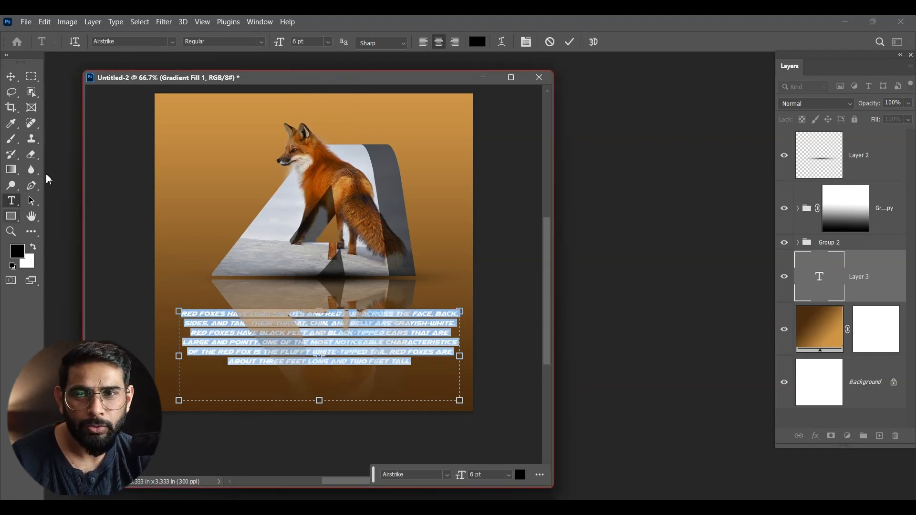
- Left-align the paragraph and change its font to abeatbyKai
{"action": "left_click", "coordinate": [424, 44]}
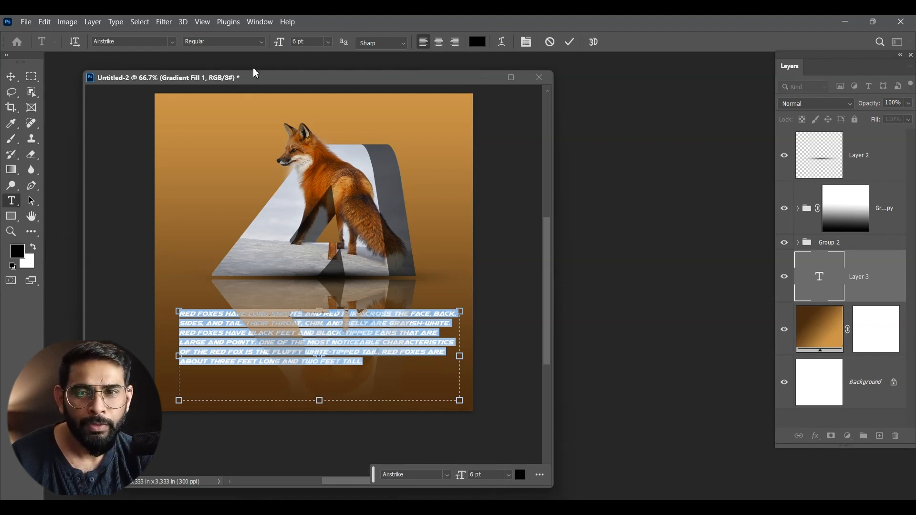
{"action": "left_click", "coordinate": [171, 41]}
{"action": "left_click", "coordinate": [174, 90]}
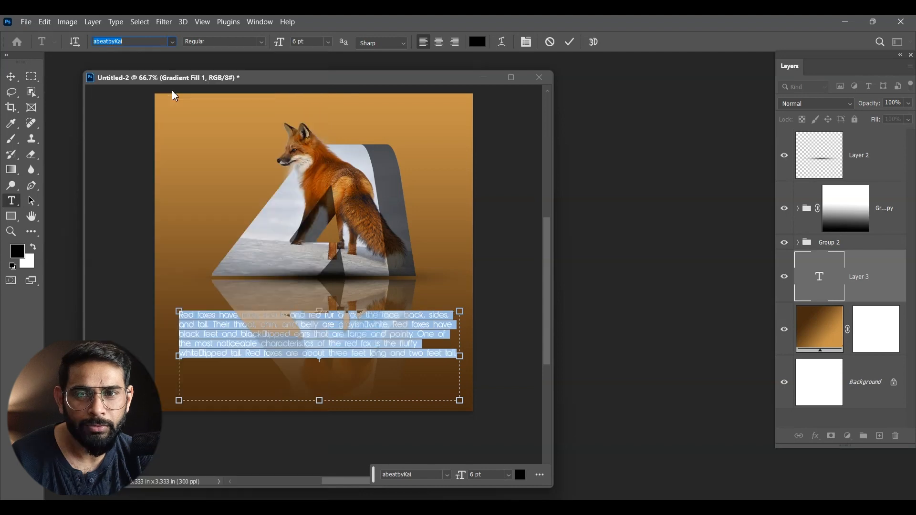
- Enlarge the opening words "Red foxes" to 12 pt and color them white (ffffff)
{"action": "left_click", "coordinate": [226, 318]}
{"action": "left_click_drag", "start_coordinate": [220, 316], "coordinate": [178, 316]}
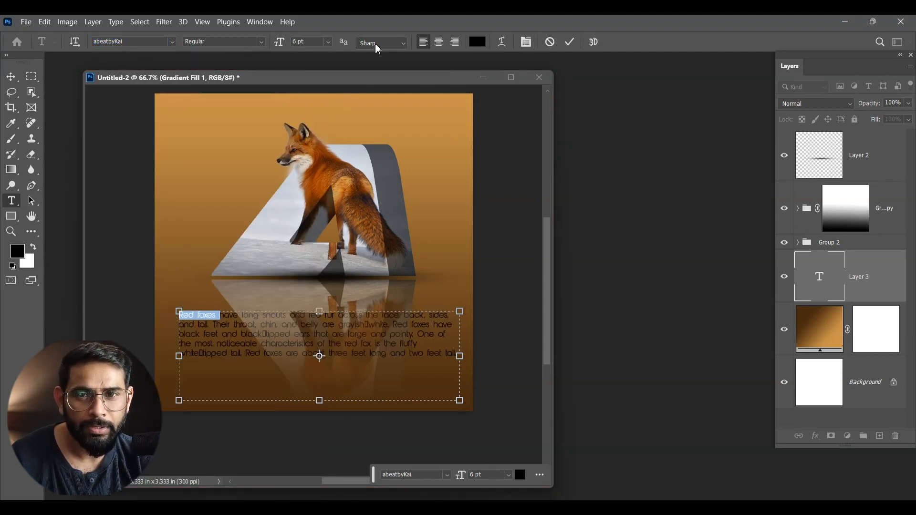
{"action": "left_click", "coordinate": [329, 43]}
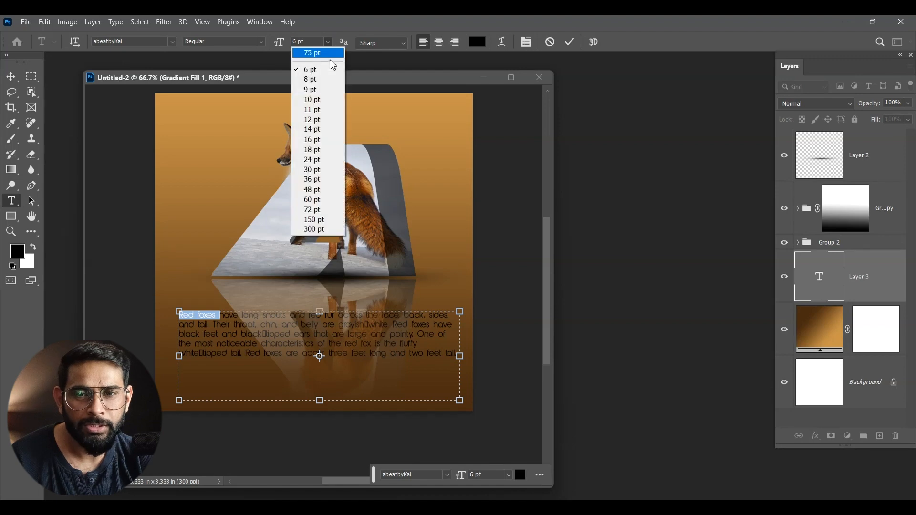
{"action": "left_click", "coordinate": [324, 120]}
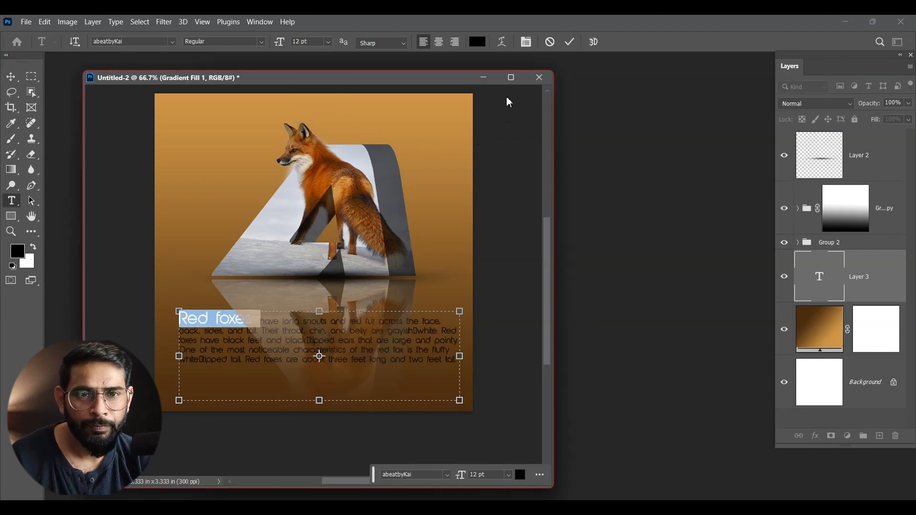
{"action": "left_click", "coordinate": [481, 45]}
{"action": "type", "text": "ffffff"}
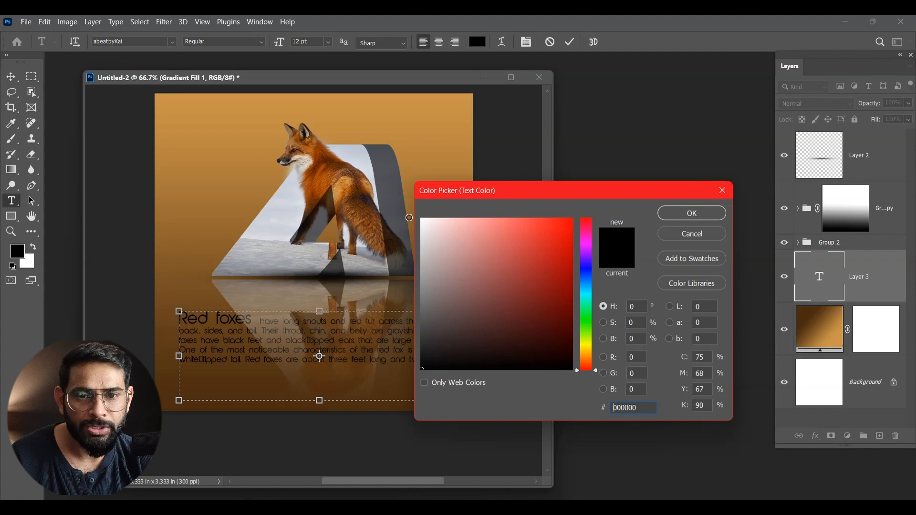
{"action": "left_click", "coordinate": [679, 218]}
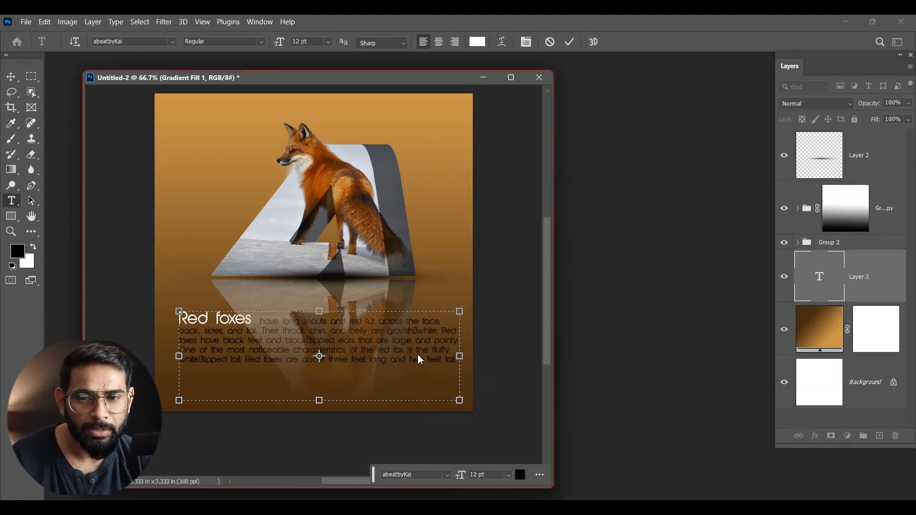
- Recolor the entire red fox paragraph, including its opening words, to light orange (fcc983)
{"action": "left_click", "coordinate": [405, 337]}
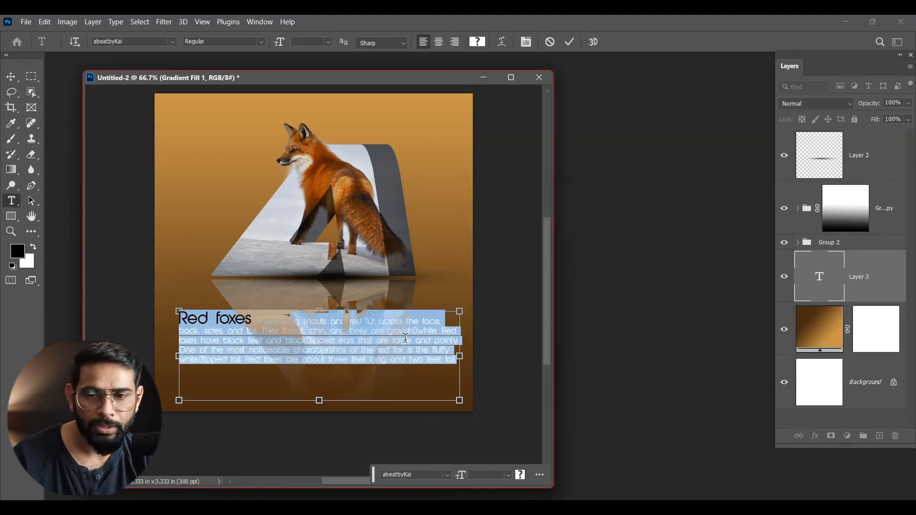
{"action": "key", "text": "ctrl+a"}
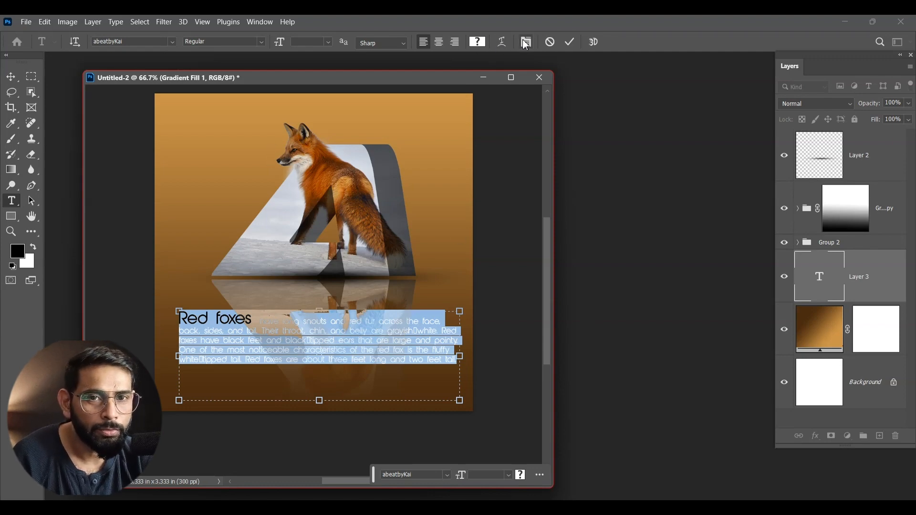
{"action": "left_click", "coordinate": [477, 41]}
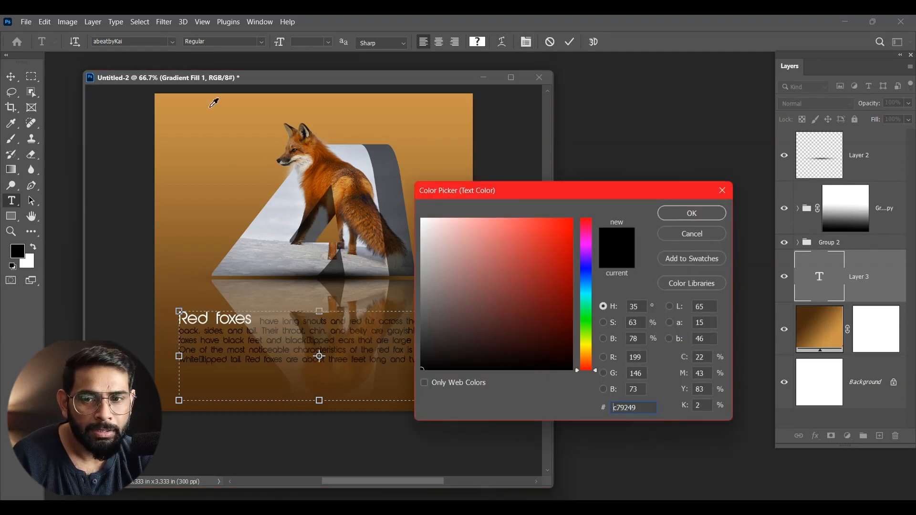
{"action": "left_click_drag", "start_coordinate": [509, 257], "coordinate": [494, 221]}
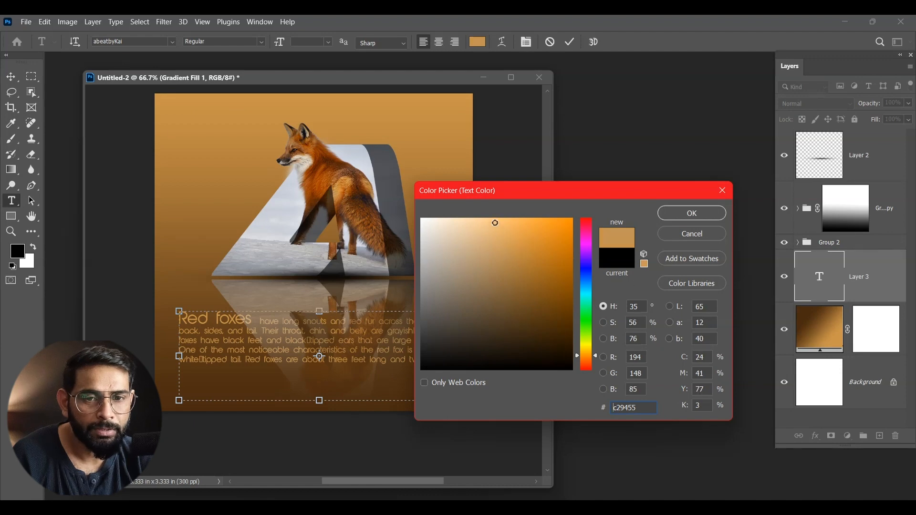
{"action": "left_click", "coordinate": [683, 213]}
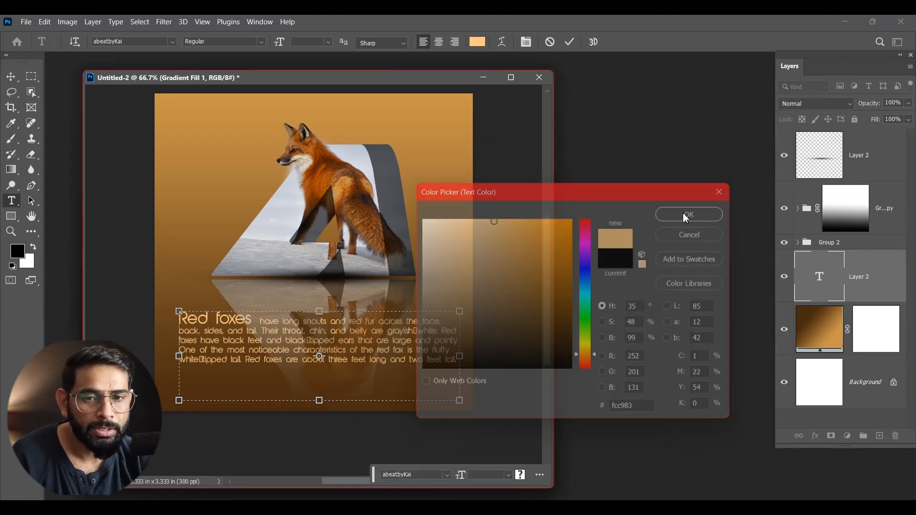
- Bring the paragraph's text layer to the top of the layer stack and move the text down near the canvas's lower edge
{"action": "left_click", "coordinate": [11, 80]}
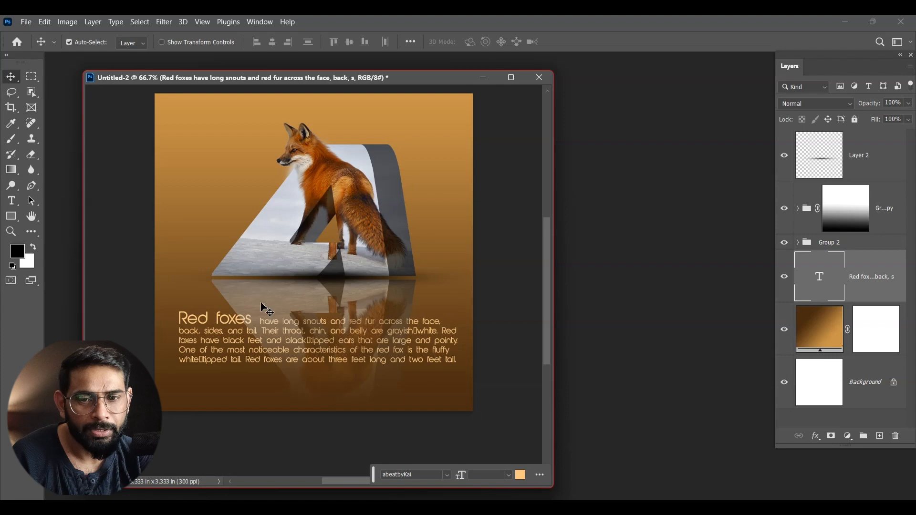
{"action": "key", "text": "ctrl+shift+bracketright"}
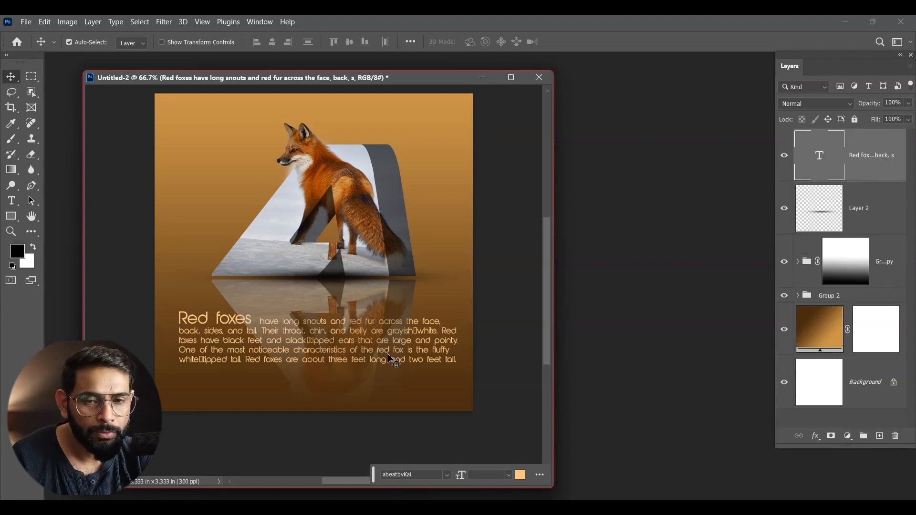
{"action": "left_click_drag", "start_coordinate": [445, 343], "coordinate": [446, 380]}
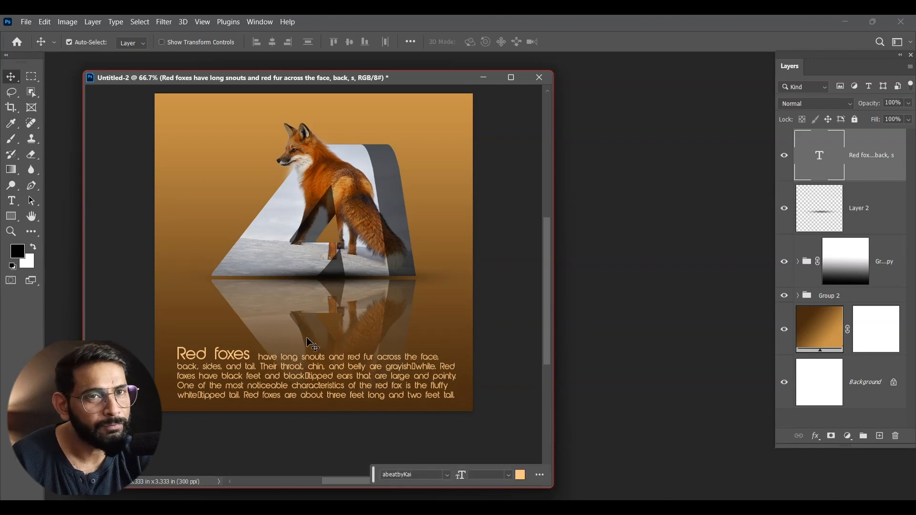
- Lower the opacity of the red fox text layer to 64%
{"action": "left_click", "coordinate": [909, 105]}
{"action": "left_click_drag", "start_coordinate": [908, 117], "coordinate": [894, 119]}
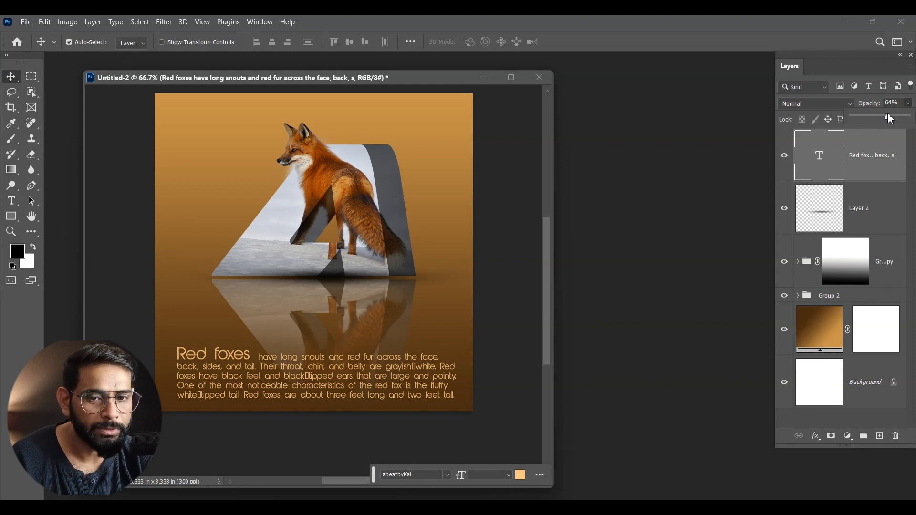
- Recolor only the opening words "Red foxes" to white (ffffff) and commit the text edit
{"action": "double_click", "coordinate": [838, 178]}
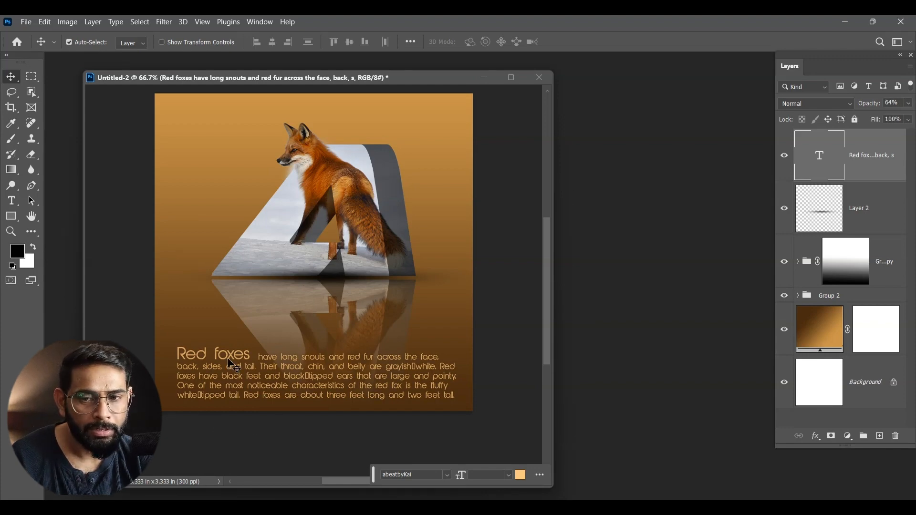
{"action": "left_click_drag", "start_coordinate": [250, 358], "coordinate": [182, 350]}
{"action": "left_click", "coordinate": [477, 42]}
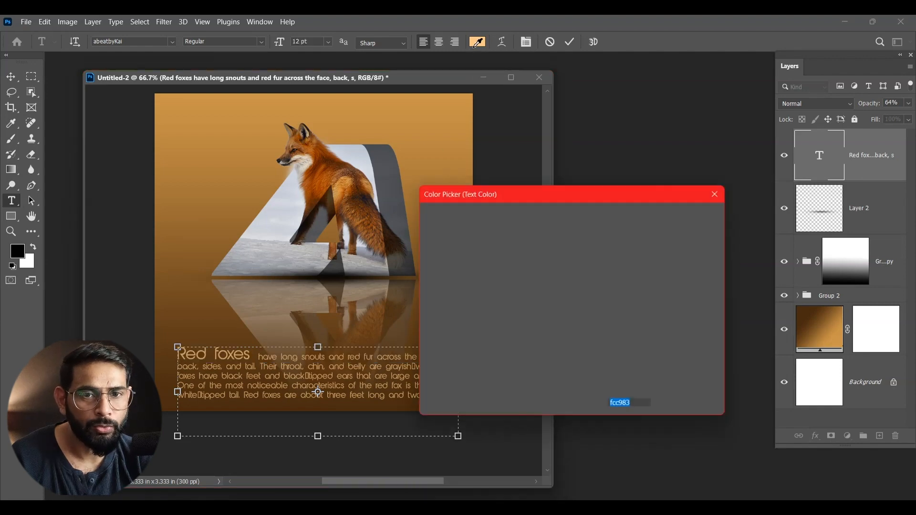
{"action": "left_click_drag", "start_coordinate": [474, 260], "coordinate": [435, 211]}
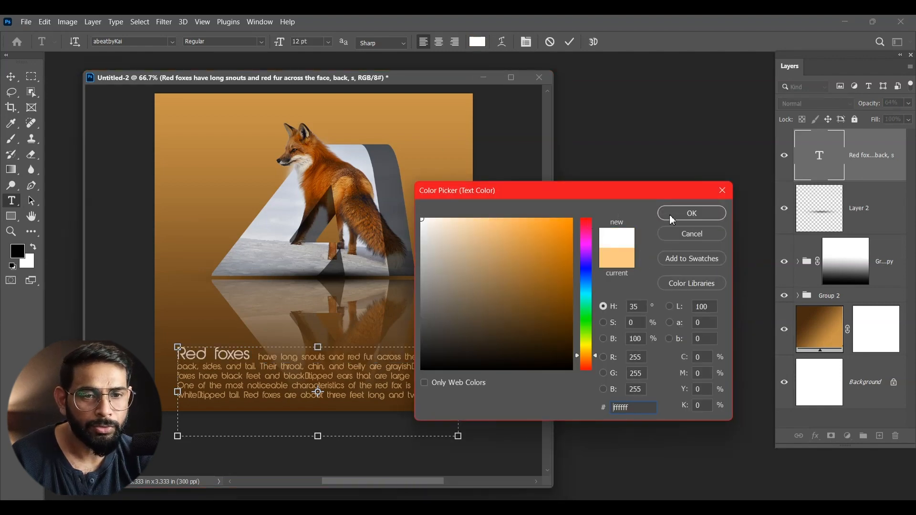
{"action": "left_click", "coordinate": [694, 218]}
{"action": "key", "text": "ctrl+Return"}
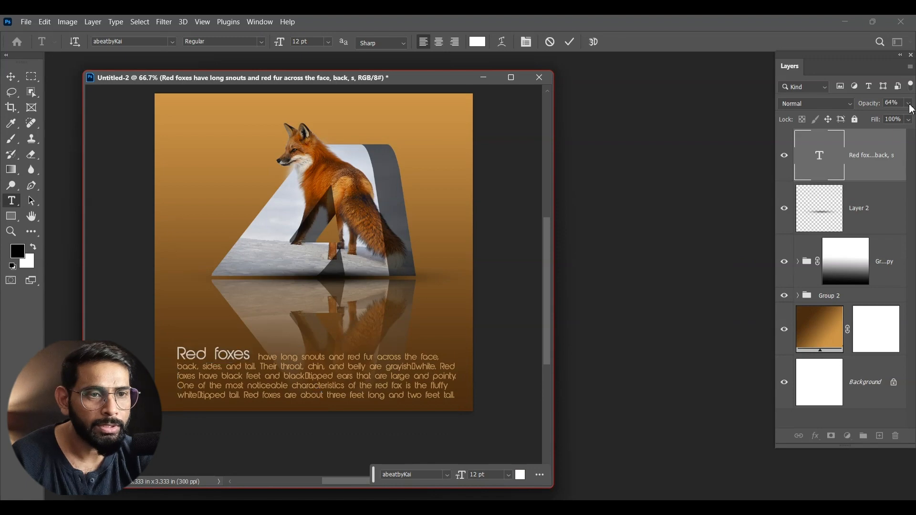
- Raise the red fox text layer's opacity to 99%
{"action": "key", "text": "v"}
{"action": "left_click_drag", "start_coordinate": [905, 122], "coordinate": [908, 125]}
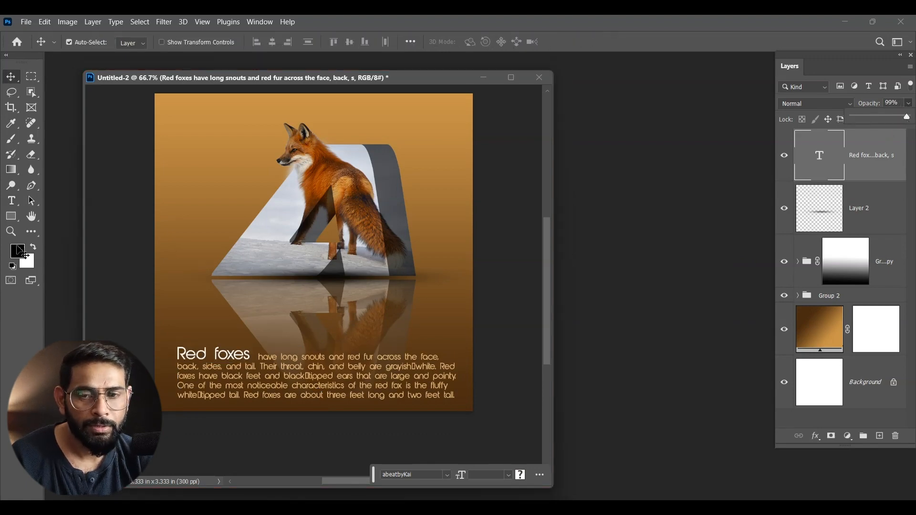
{"action": "left_click", "coordinate": [9, 81]}
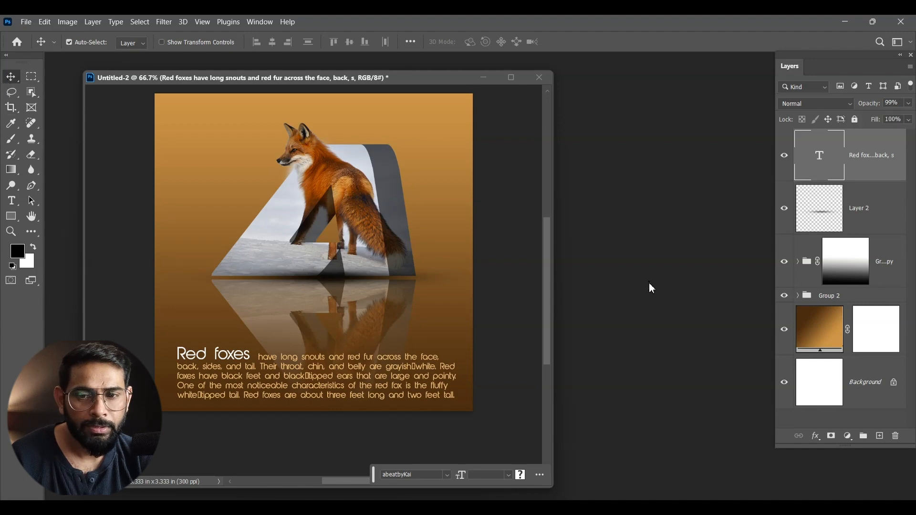